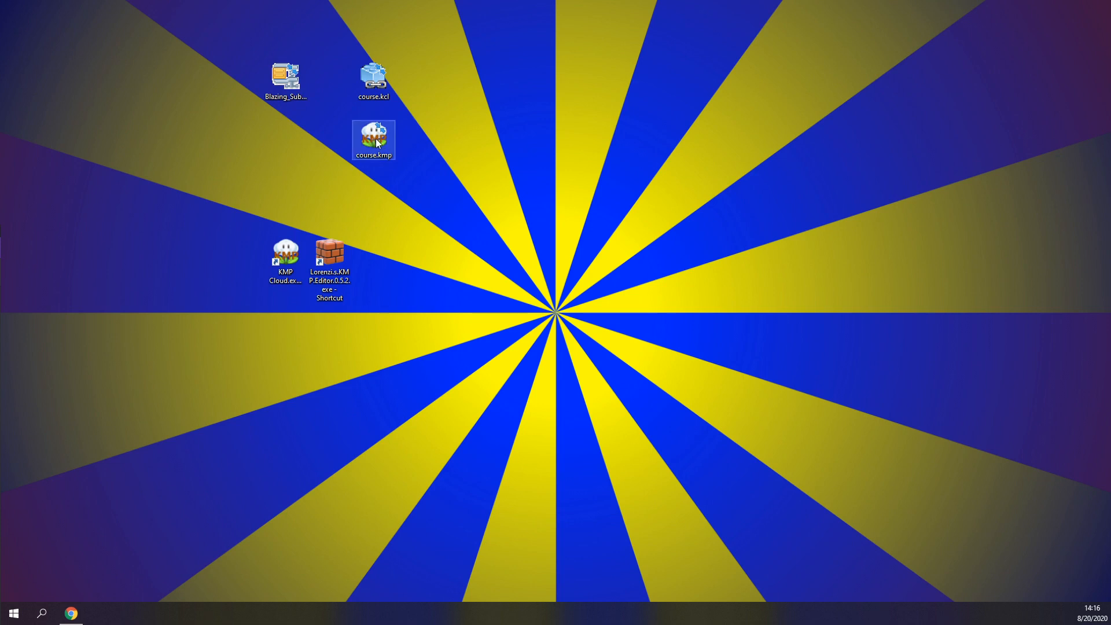
pyautogui.moveTo(374, 139); pyautogui.dragTo(380, 141)
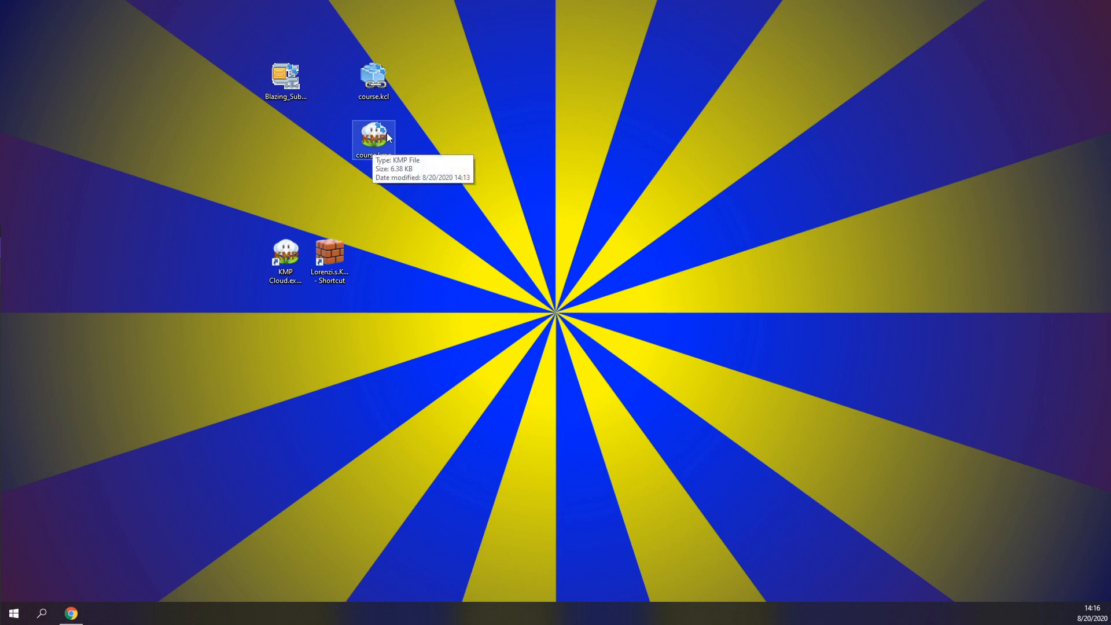
pyautogui.click(376, 94)
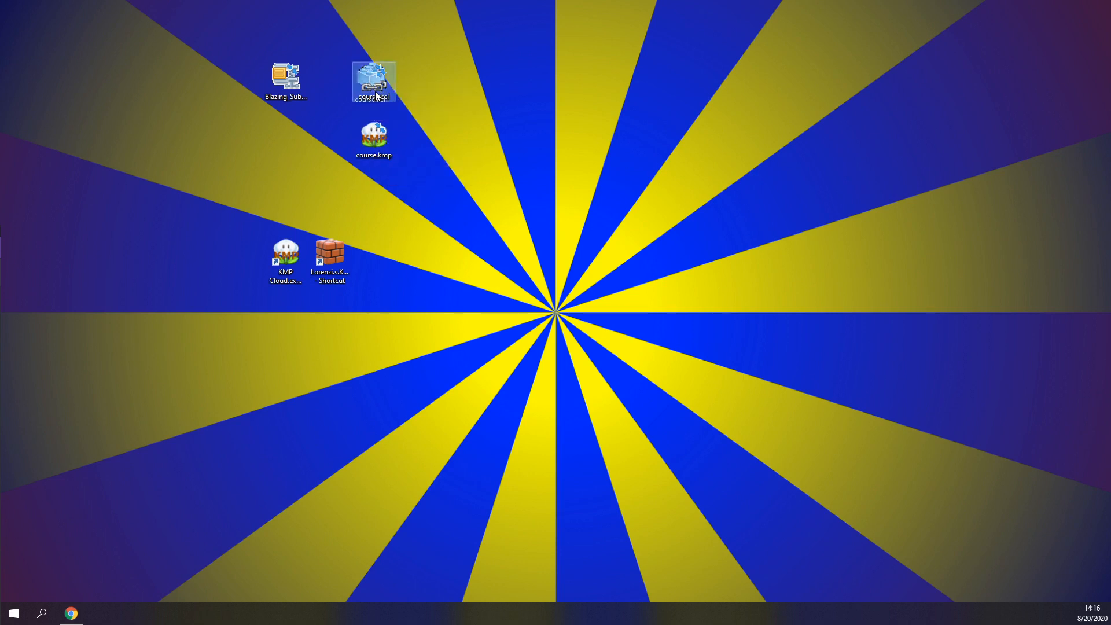
pyautogui.click(411, 92)
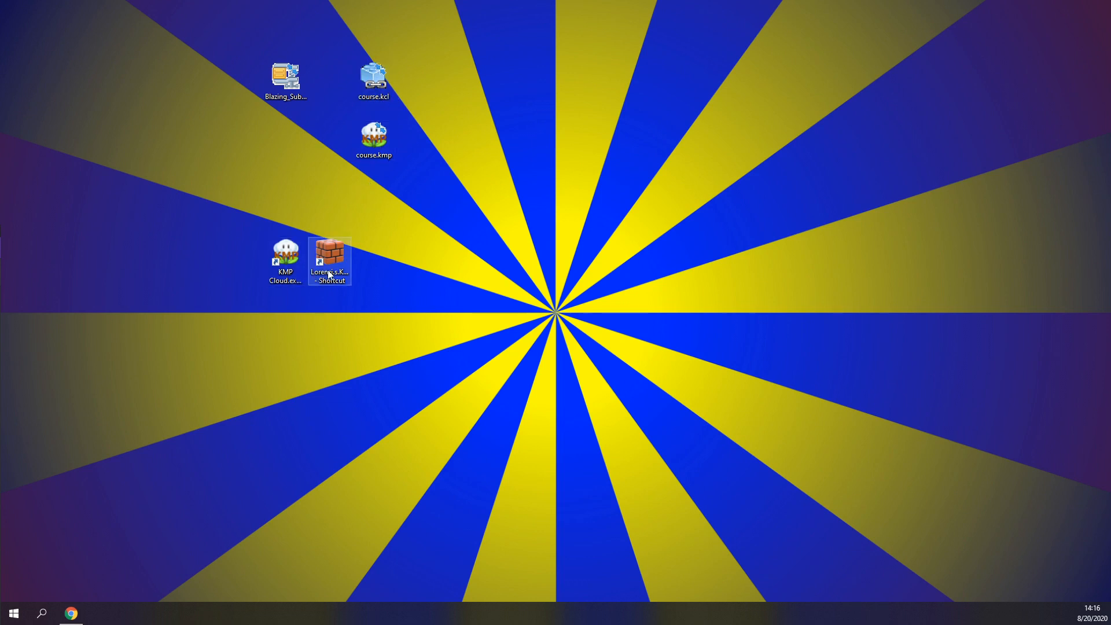
pyautogui.click(293, 271)
pyautogui.click(330, 257)
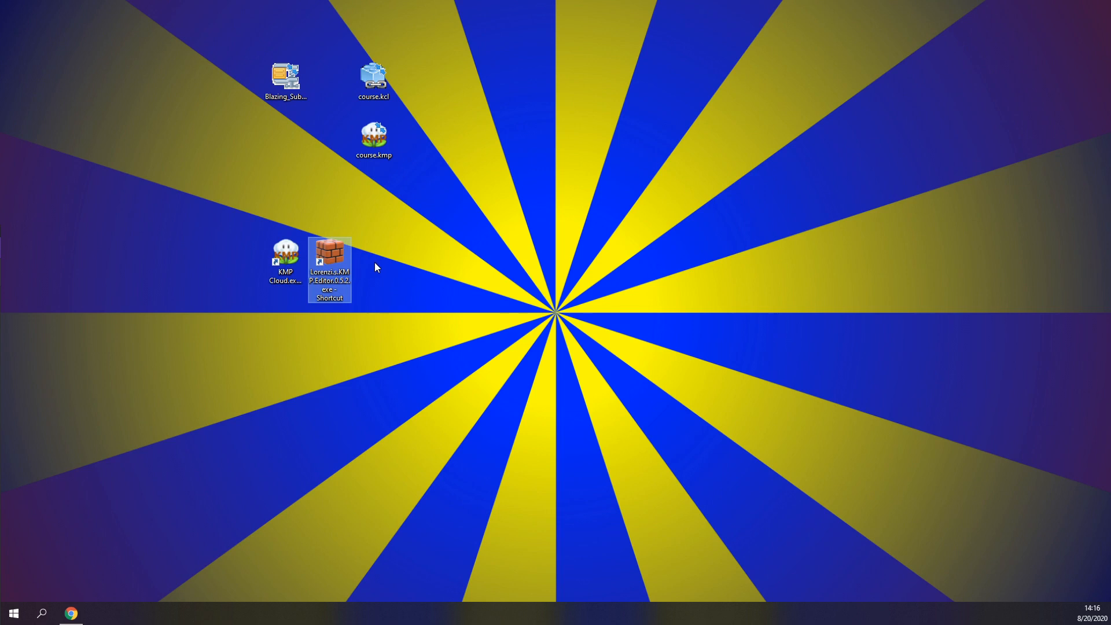
pyautogui.click(359, 232)
# Step: Launch Lorenzi's KMP Editor from the desktop shortcut in a maximized window and open course.kmp from the Desktop folder
pyautogui.doubleClick(331, 256)
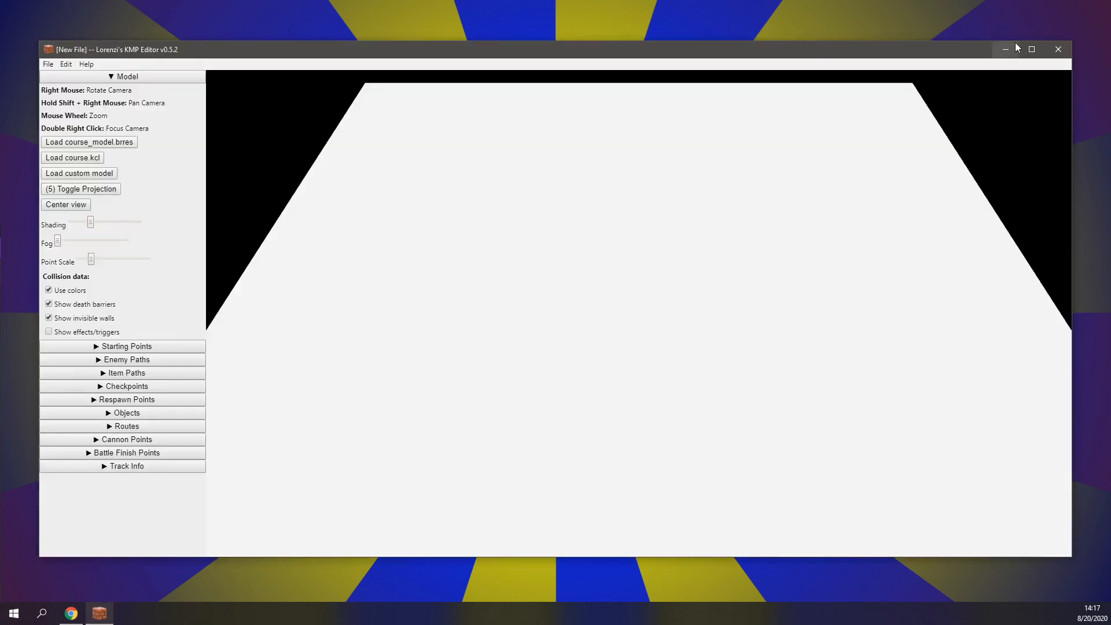
pyautogui.click(1031, 49)
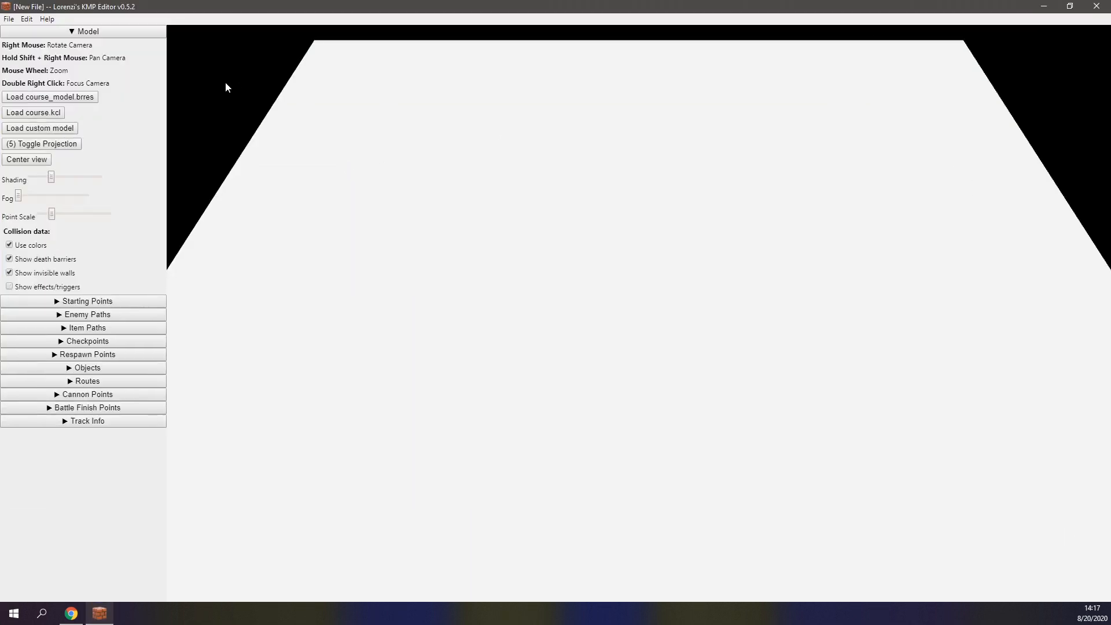
pyautogui.click(9, 19)
pyautogui.click(26, 42)
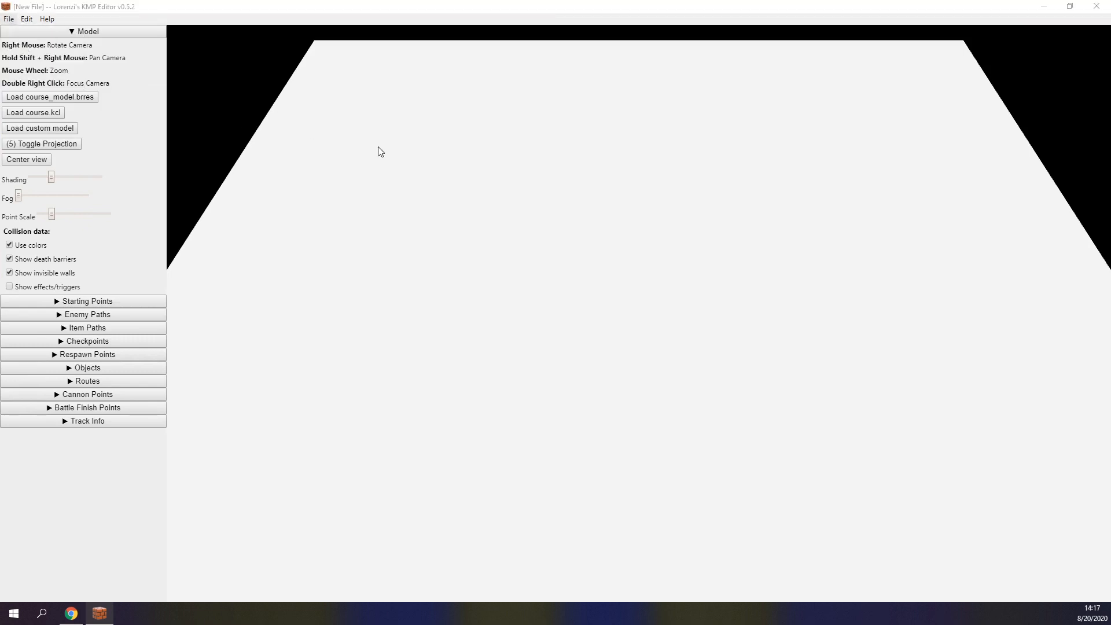
pyautogui.doubleClick(170, 97)
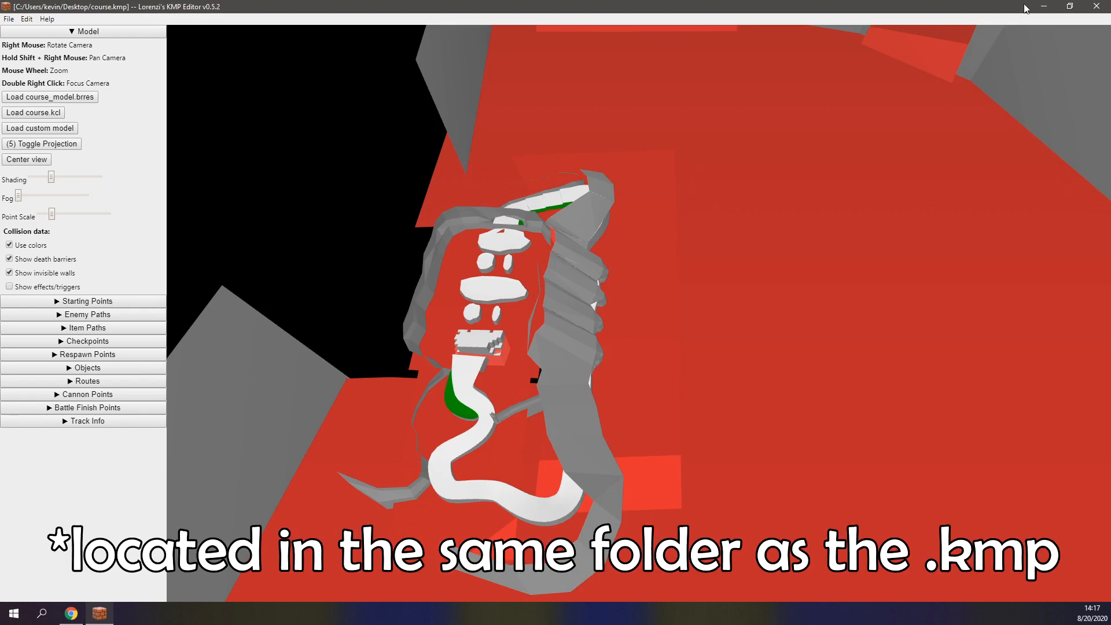
pyautogui.click(1043, 6)
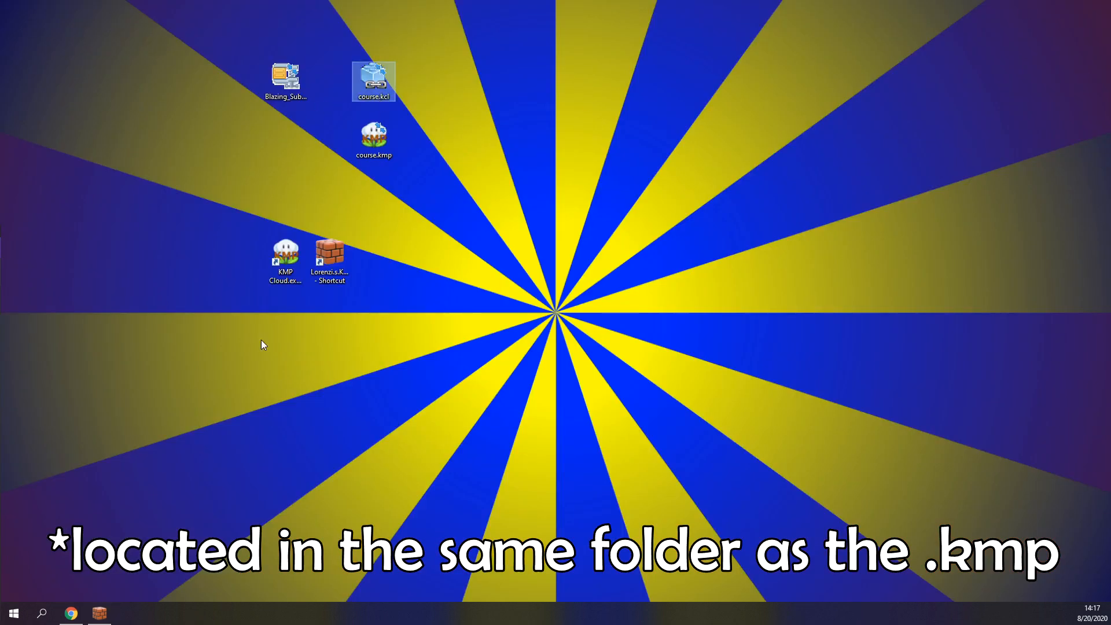
pyautogui.click(108, 620)
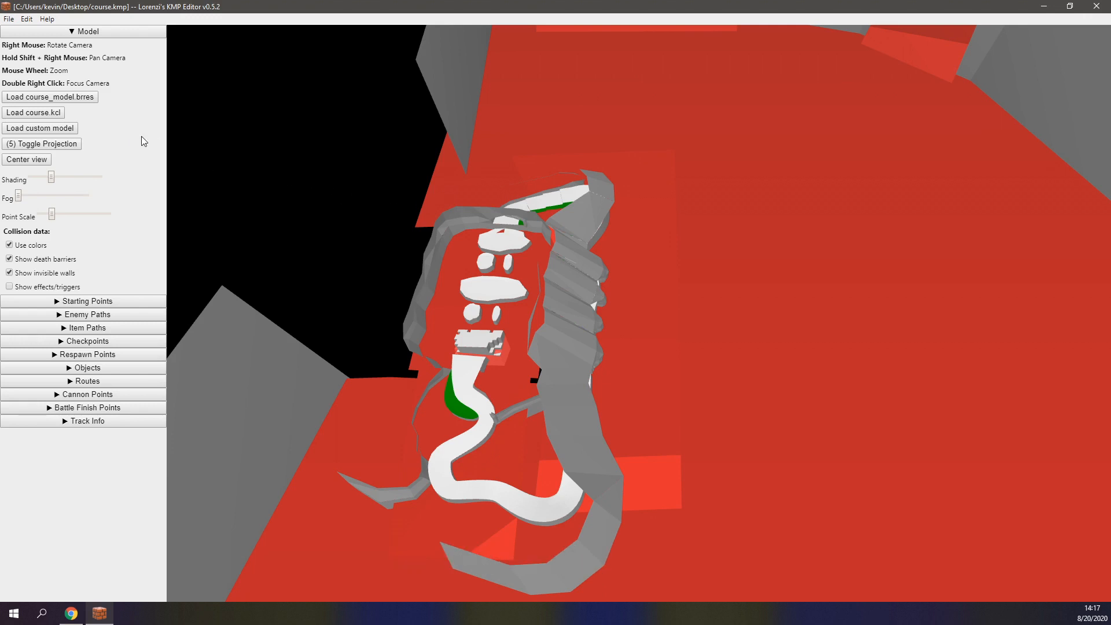
# Step: Load course.kcl from the Desktop folder as the custom model, checking the supported model formats
pyautogui.click(30, 128)
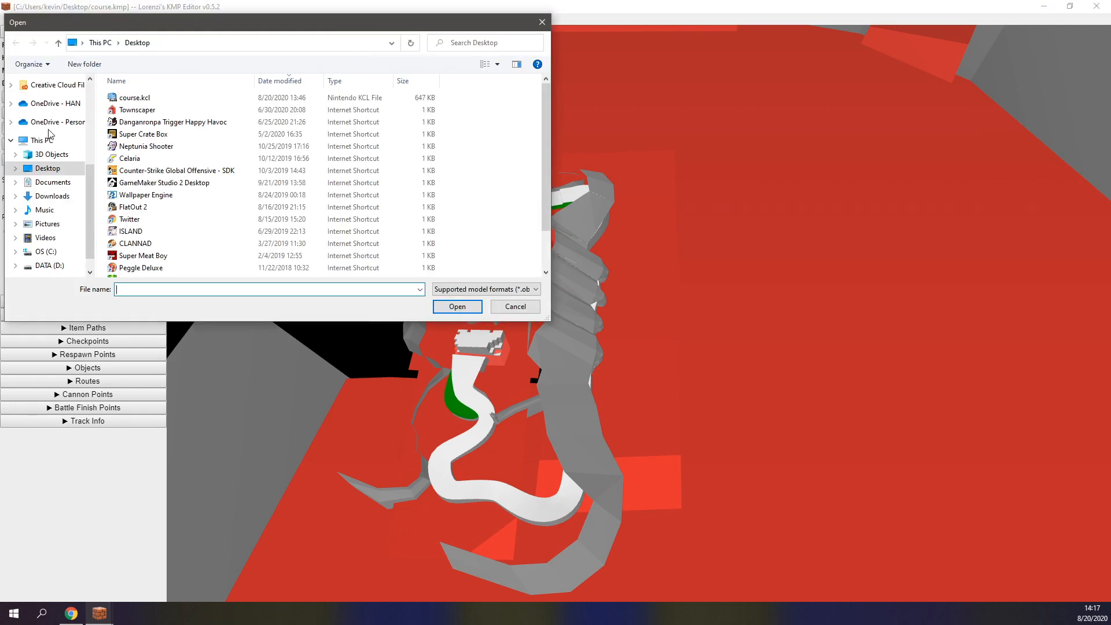
pyautogui.click(148, 101)
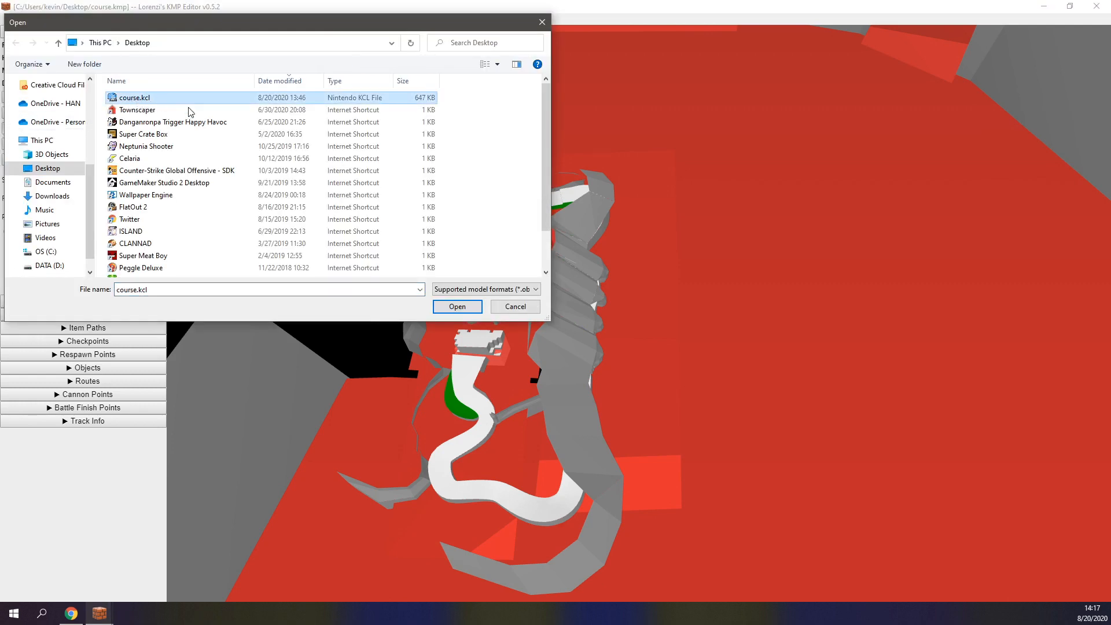
pyautogui.click(480, 289)
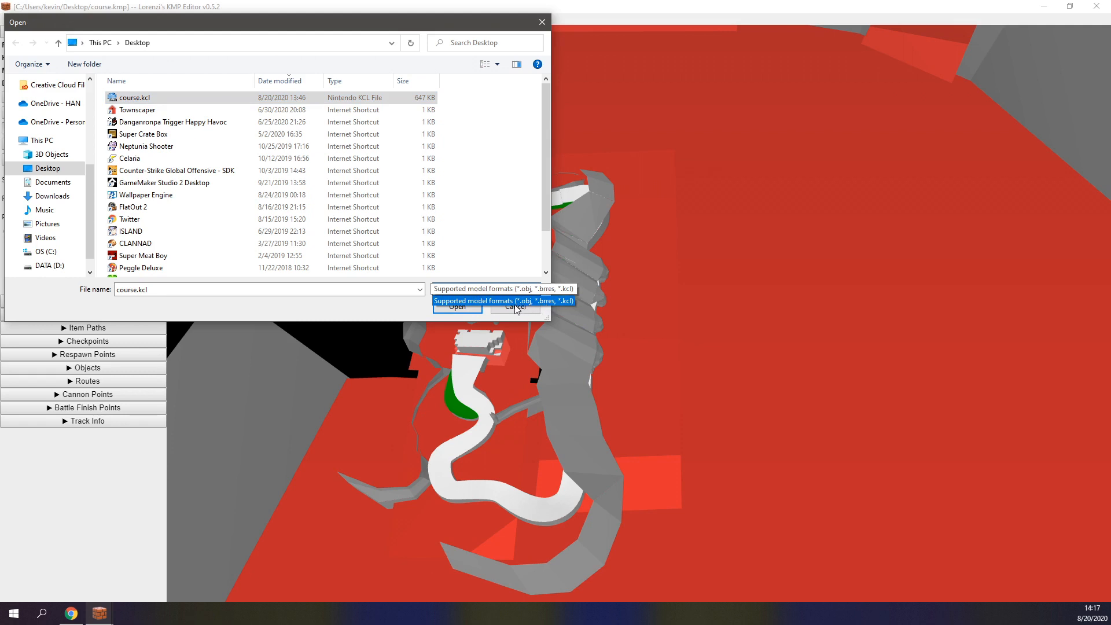
pyautogui.click(246, 105)
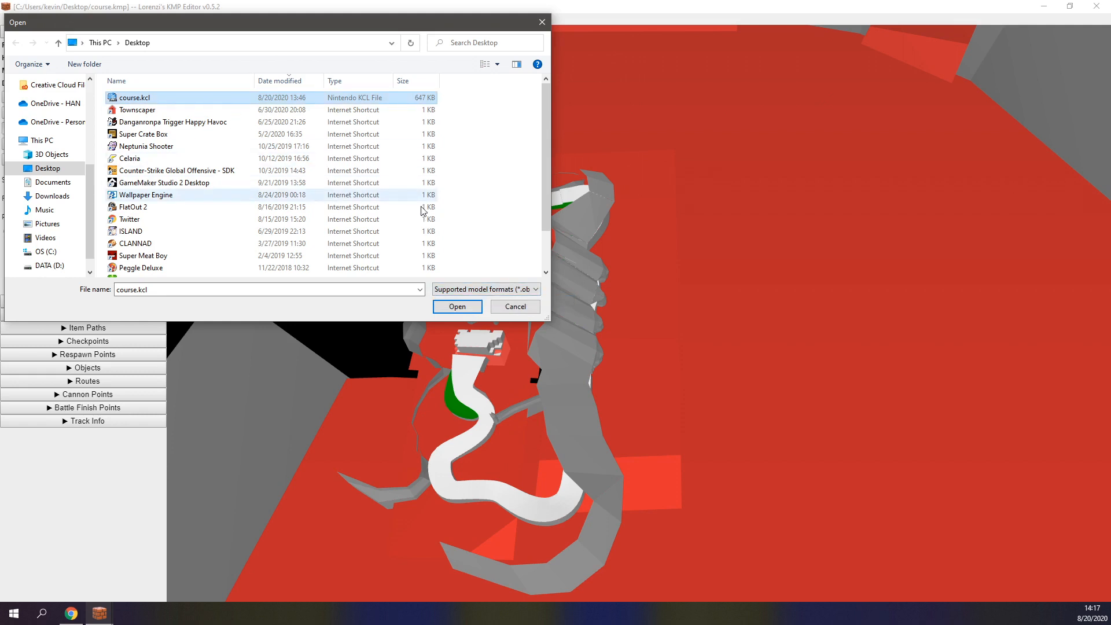
pyautogui.click(509, 289)
pyautogui.click(501, 292)
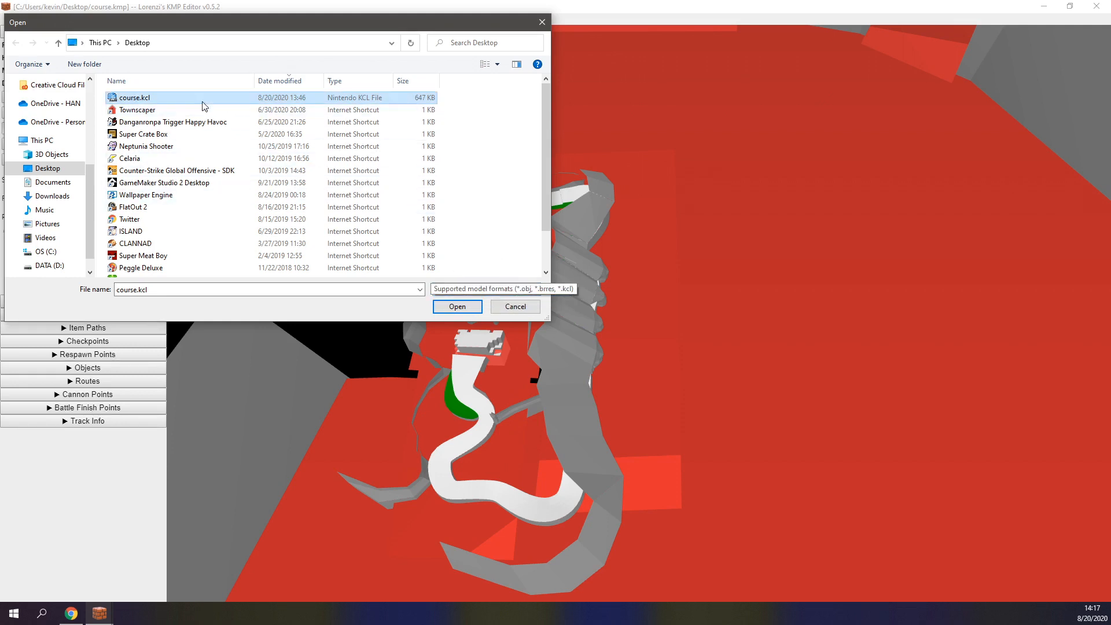
pyautogui.click(445, 305)
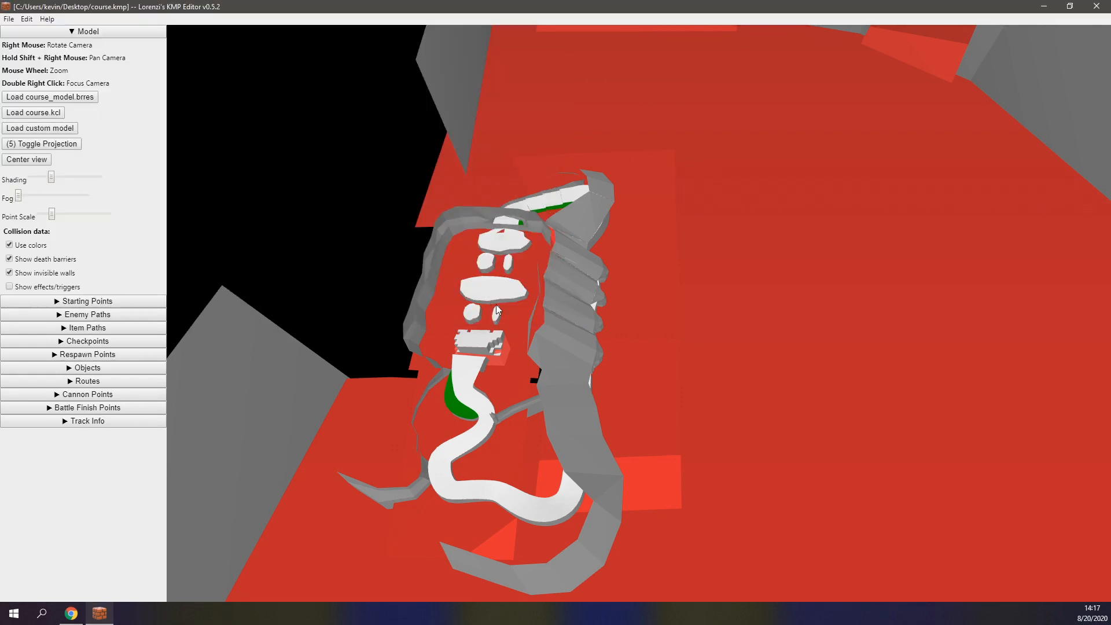
# Step: Open the enemy path settings and examine the road running beneath the grey rib-like arches of the track
pyautogui.moveTo(647, 329); pyautogui.dragTo(689, 288, button='right')
pyautogui.scroll(5, 566, 332)
pyautogui.moveTo(364, 285); pyautogui.dragTo(561, 235, button='right')
pyautogui.scroll(2, 512, 280)
pyautogui.scroll(1, 529, 273)
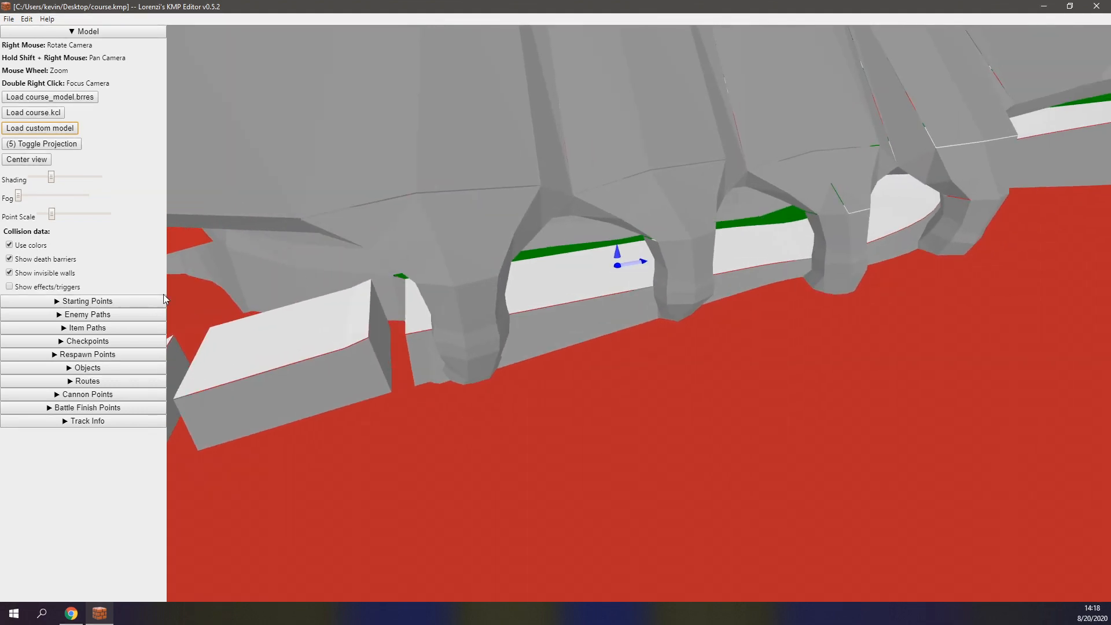
pyautogui.click(91, 315)
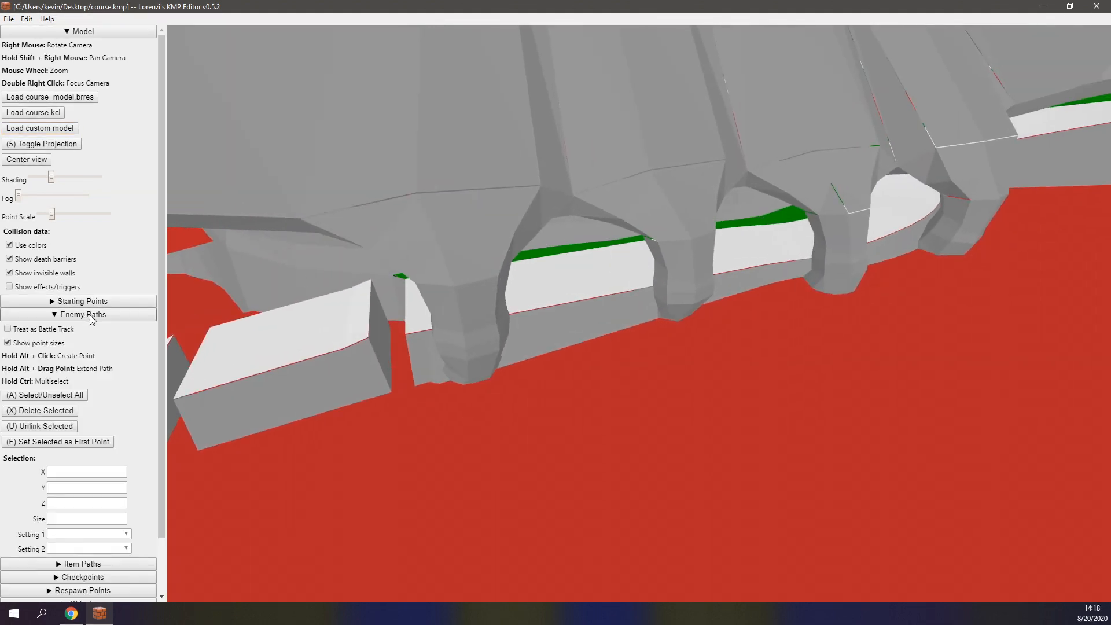
pyautogui.scroll(-2, 96, 320)
pyautogui.moveTo(422, 272); pyautogui.dragTo(533, 260, button='right')
pyautogui.scroll(1, 450, 271)
pyautogui.scroll(2, 485, 299)
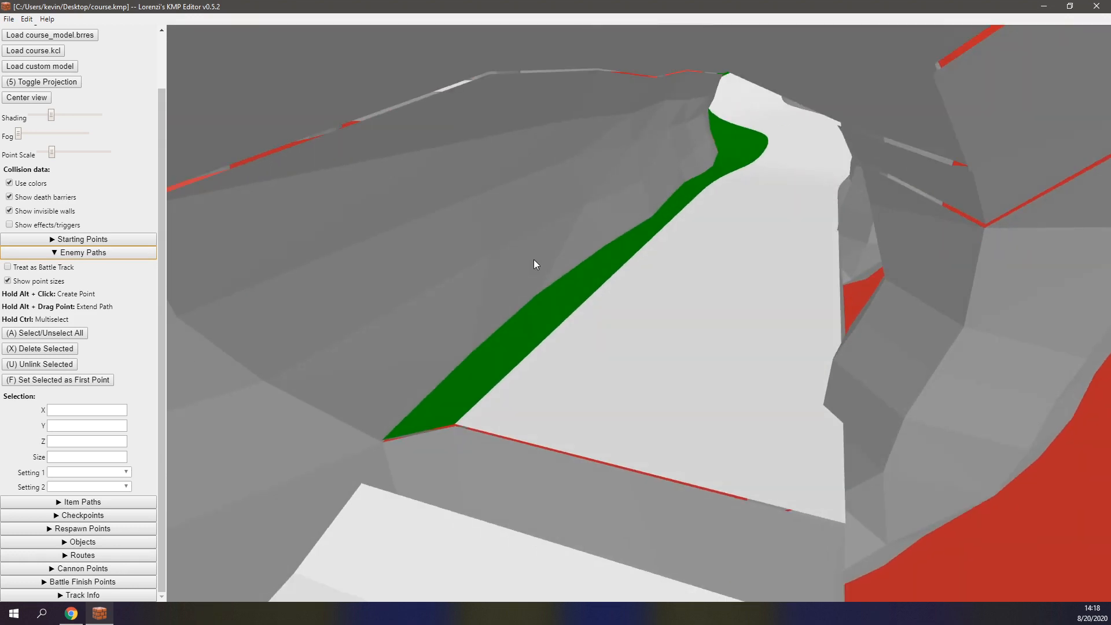
pyautogui.scroll(2, 98, 282)
# Step: Show the track's starting points and examine the start position on the white road up close
pyautogui.click(95, 302)
pyautogui.moveTo(694, 225); pyautogui.dragTo(607, 252, button='right')
pyautogui.scroll(-7, 626, 252)
pyautogui.scroll(7, 609, 268)
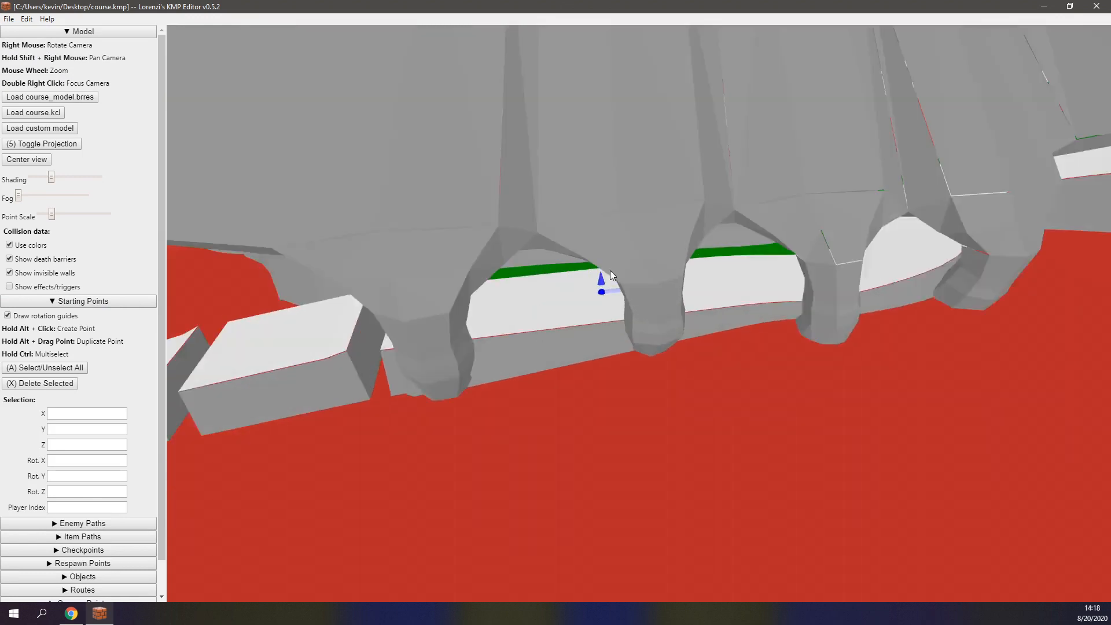
pyautogui.scroll(6, 584, 289)
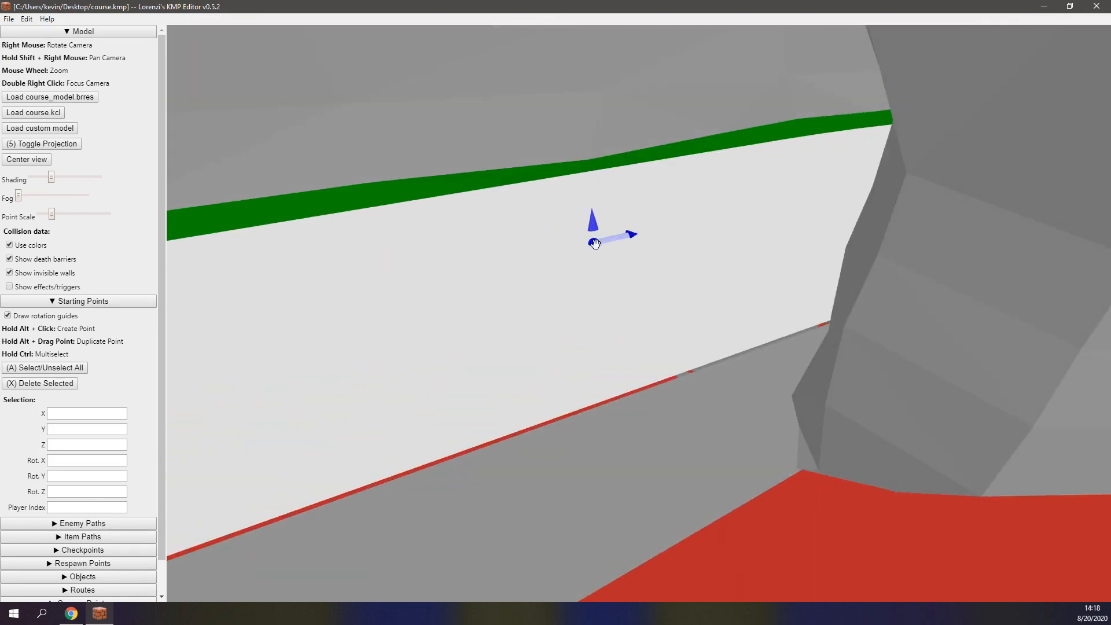
pyautogui.scroll(-2, 113, 376)
# Step: Switch to the enemy paths and create the first enemy point on the white road at the start position
pyautogui.click(83, 489)
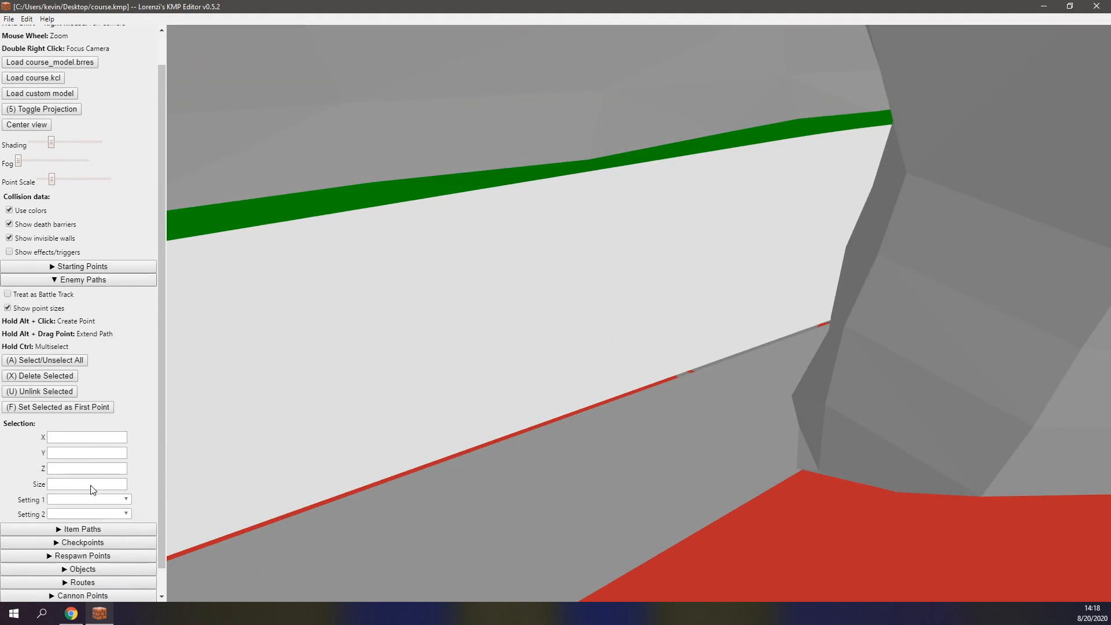
pyautogui.keyDown('alt'); pyautogui.click(597, 242); pyautogui.keyUp('alt')
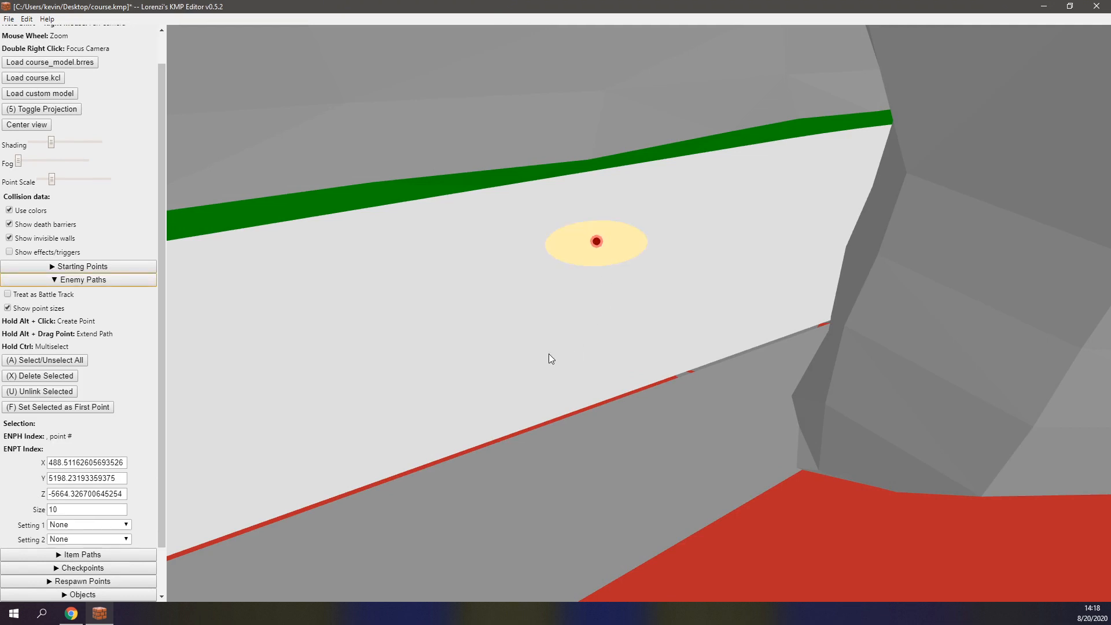
pyautogui.moveTo(565, 317)
pyautogui.mouseDown(button='right')
pyautogui.moveTo(594, 310)
pyautogui.moveTo(580, 310)
pyautogui.mouseUp(button='right')
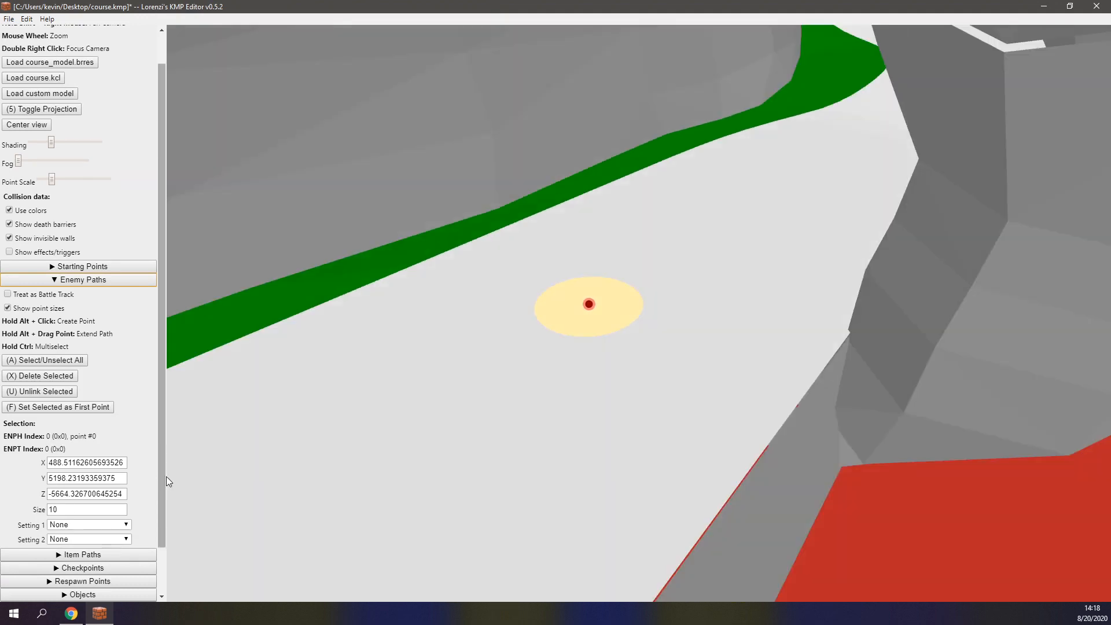
pyautogui.scroll(-1, 154, 473)
pyautogui.moveTo(612, 366); pyautogui.dragTo(242, 421, button='right')
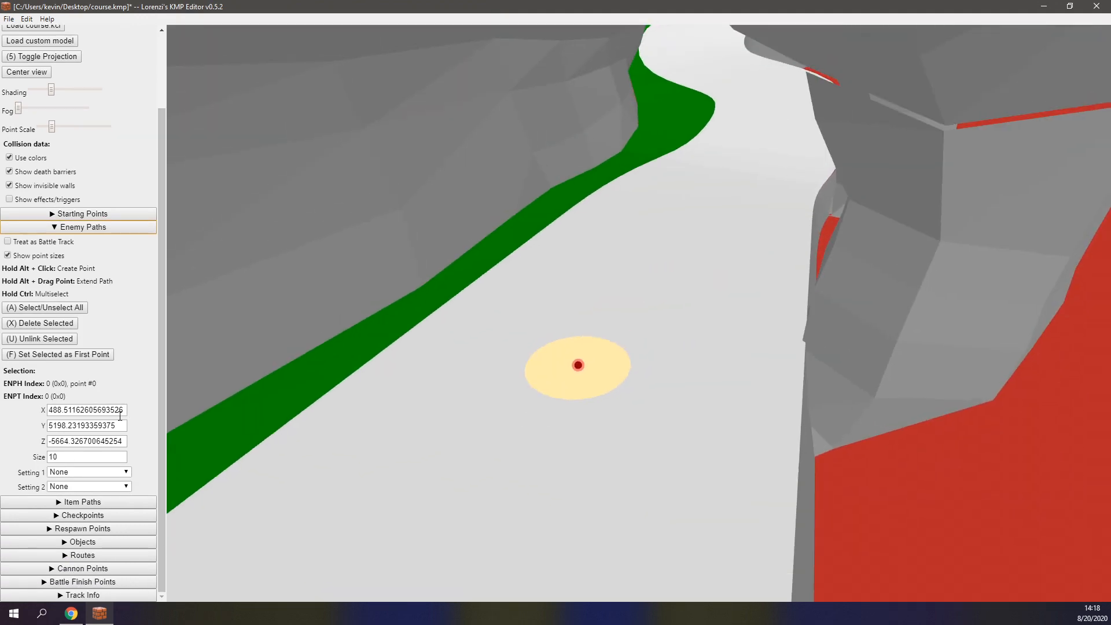
# Step: Switch to Chrome to view the ITPT Settings wiki page, and return to Lorenzi's KMP Editor
pyautogui.click(70, 614)
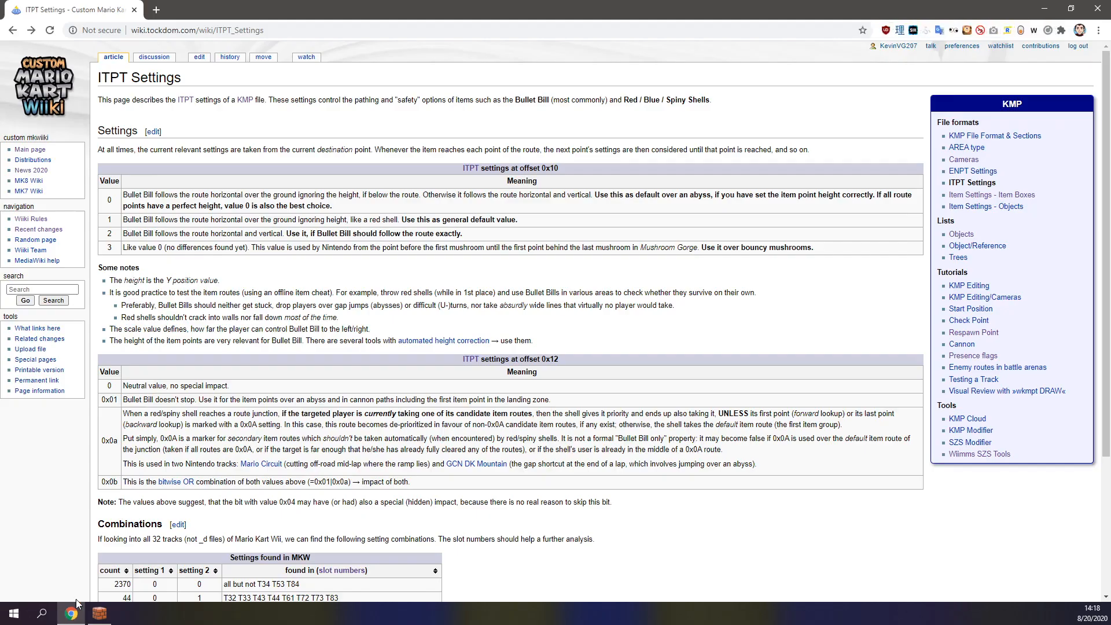
pyautogui.click(71, 614)
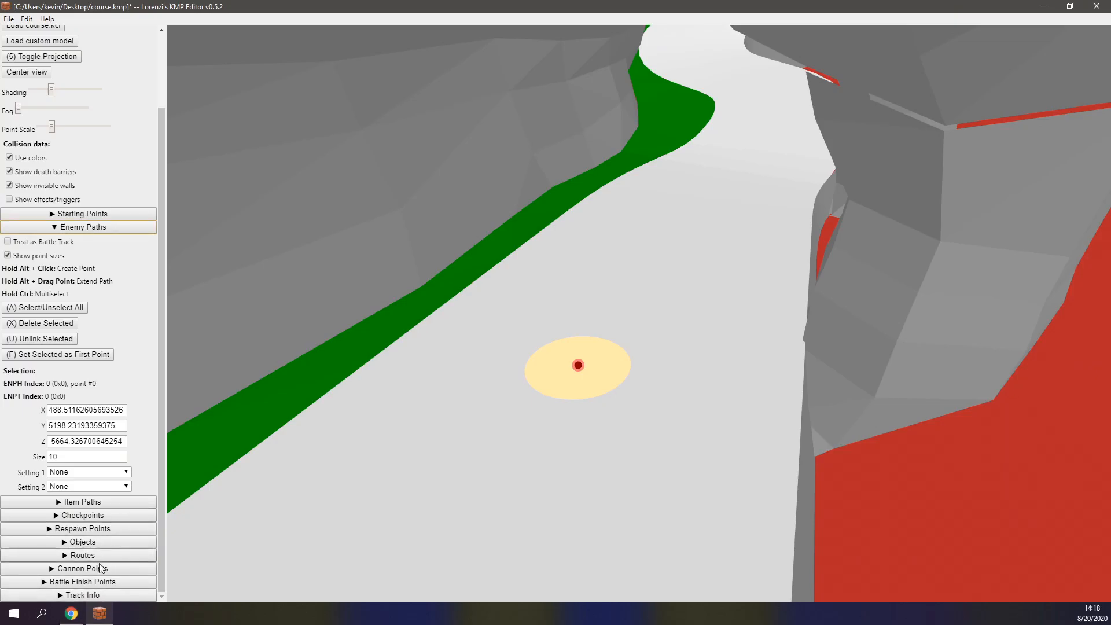
pyautogui.click(71, 614)
pyautogui.scroll(-2, 186, 516)
pyautogui.scroll(2, 106, 519)
pyautogui.click(71, 613)
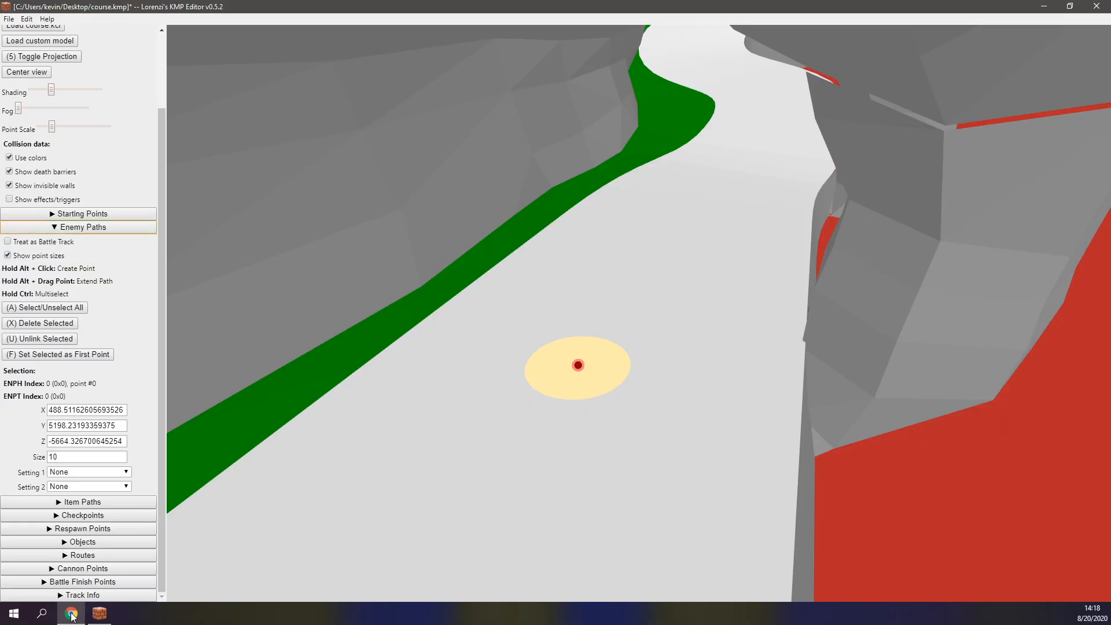
# Step: Move the enemy point slightly along the road to about X 532, Y 5238, Z -5590
pyautogui.moveTo(409, 405); pyautogui.dragTo(432, 398, button='right')
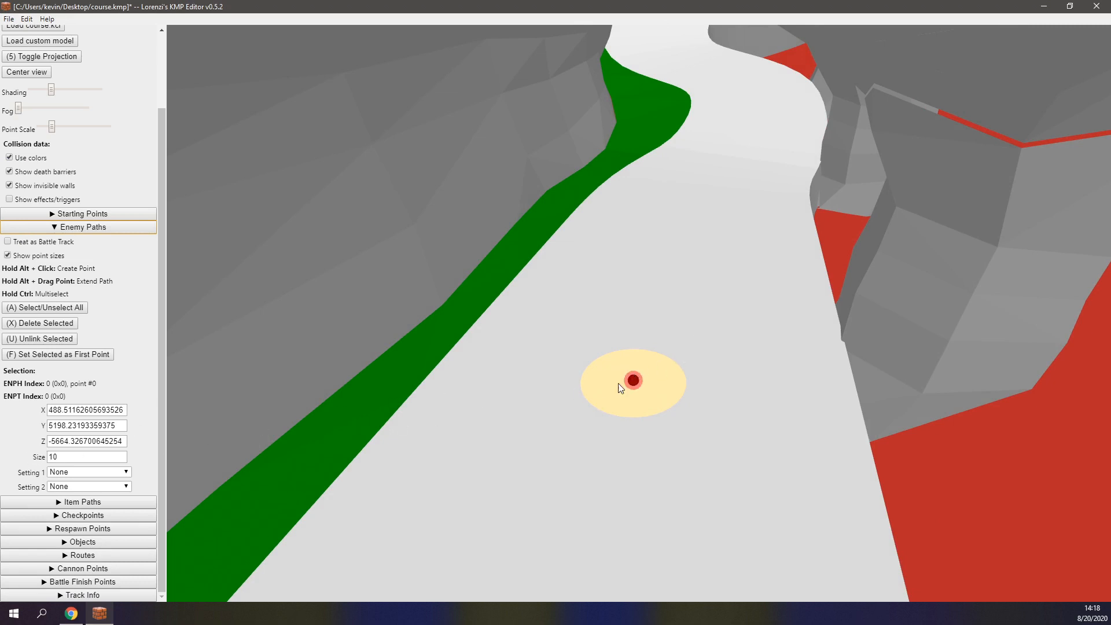
pyautogui.scroll(1, 128, 377)
pyautogui.scroll(-1, 129, 376)
pyautogui.moveTo(633, 377)
pyautogui.mouseDown()
pyautogui.moveTo(620, 388)
pyautogui.moveTo(635, 383)
pyautogui.mouseUp()
pyautogui.moveTo(636, 382); pyautogui.dragTo(461, 376, button='right')
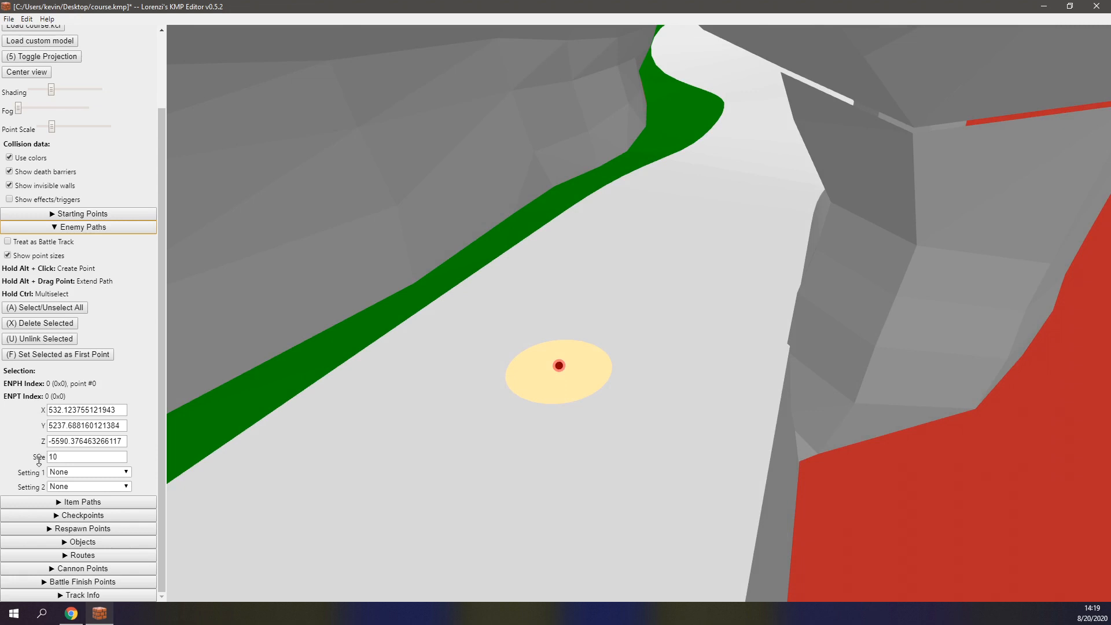
# Step: Try the enemy point's size at 1, 23.5 and 23, and set it back to 1
pyautogui.moveTo(191, 425); pyautogui.dragTo(255, 407, button='right')
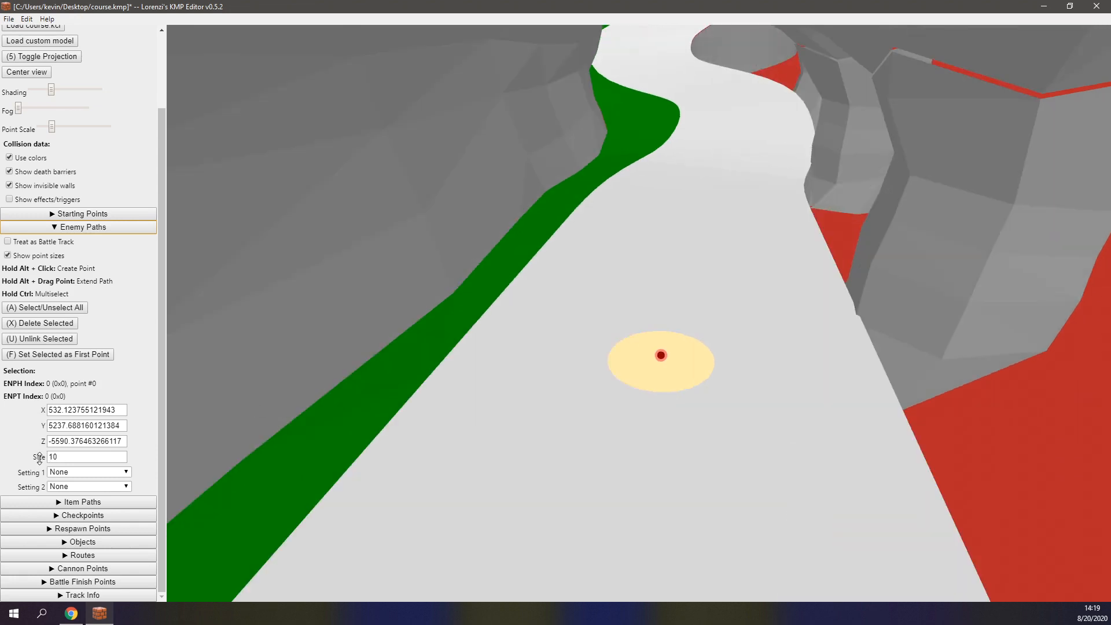
pyautogui.moveTo(40, 458); pyautogui.dragTo(18, 536)
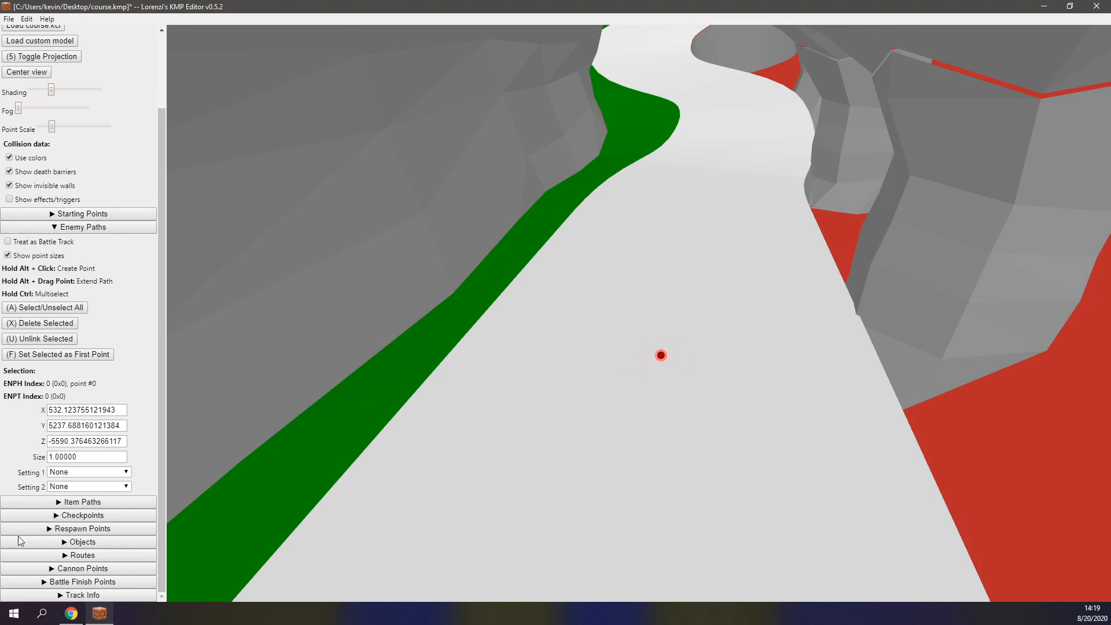
pyautogui.moveTo(37, 458); pyautogui.dragTo(243, 368)
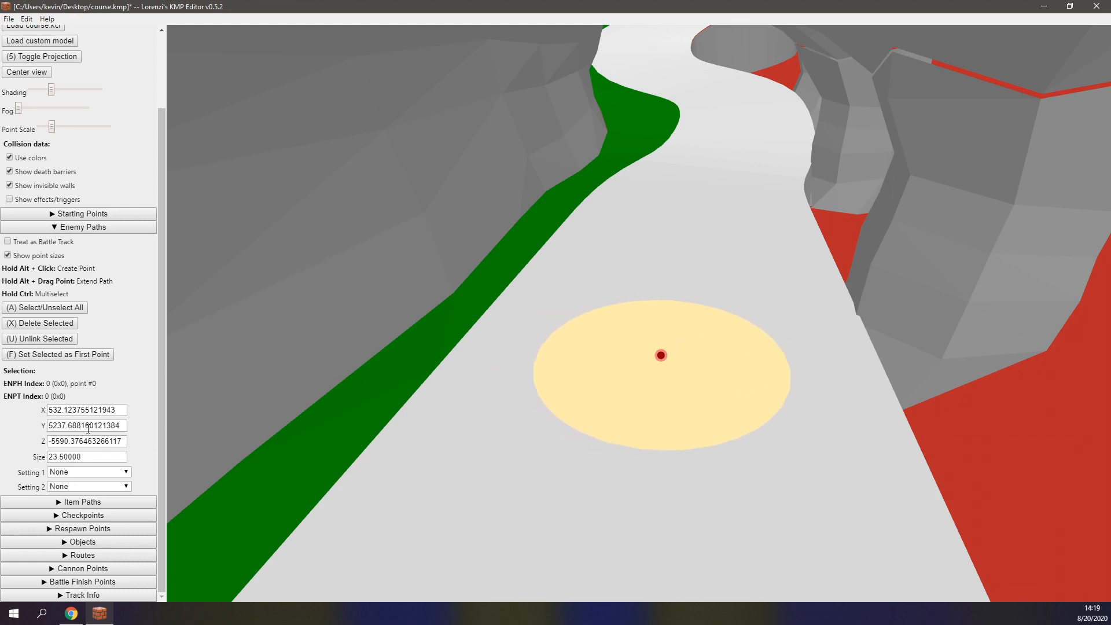
pyautogui.moveTo(35, 455); pyautogui.dragTo(41, 466)
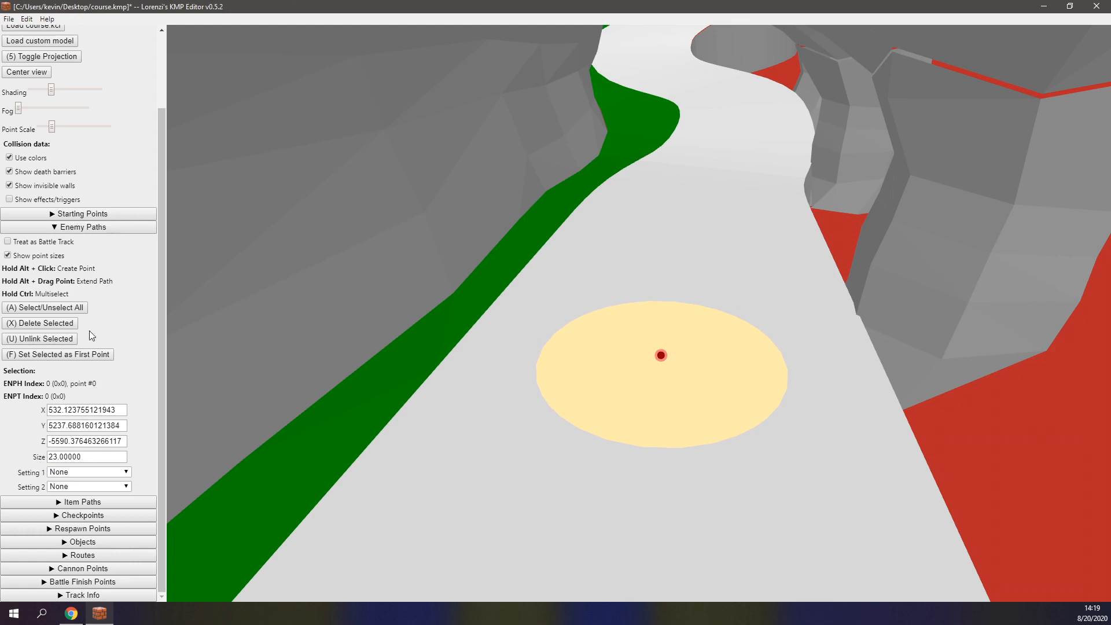
pyautogui.moveTo(39, 452); pyautogui.dragTo(34, 509)
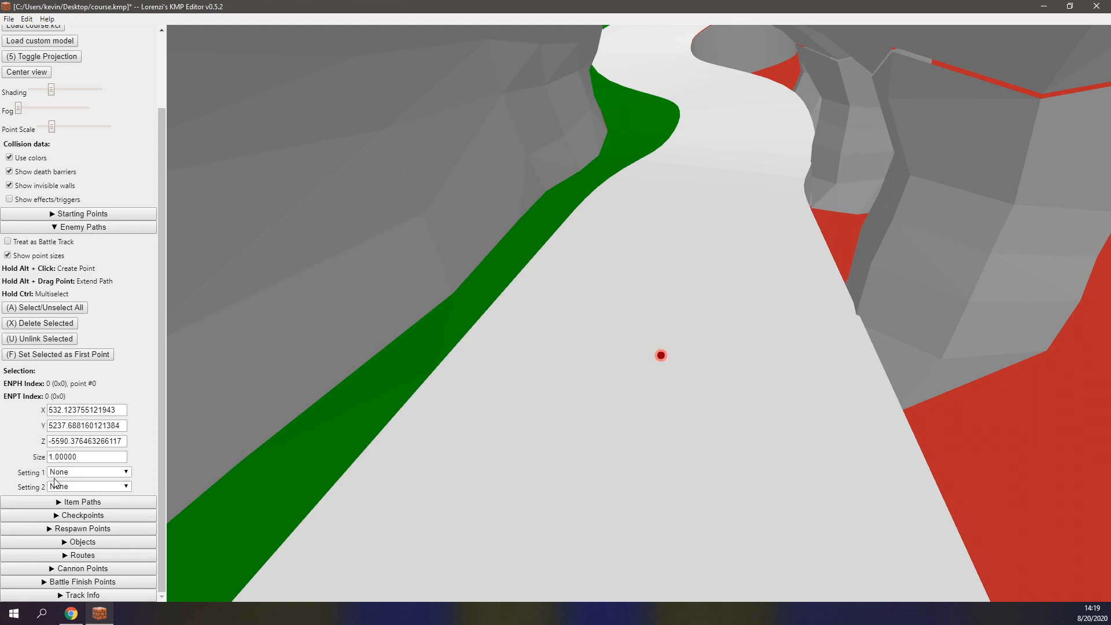
# Step: Set the first enemy point's size to 26.7
pyautogui.moveTo(38, 460); pyautogui.dragTo(136, 328)
pyautogui.moveTo(495, 313); pyautogui.dragTo(561, 347, button='right')
pyautogui.moveTo(38, 456); pyautogui.dragTo(98, 443)
pyautogui.moveTo(470, 365); pyautogui.dragTo(469, 399, button='right')
pyautogui.scroll(-2, 549, 387)
pyautogui.moveTo(549, 387); pyautogui.dragTo(550, 364, button='right')
pyautogui.scroll(2, 567, 369)
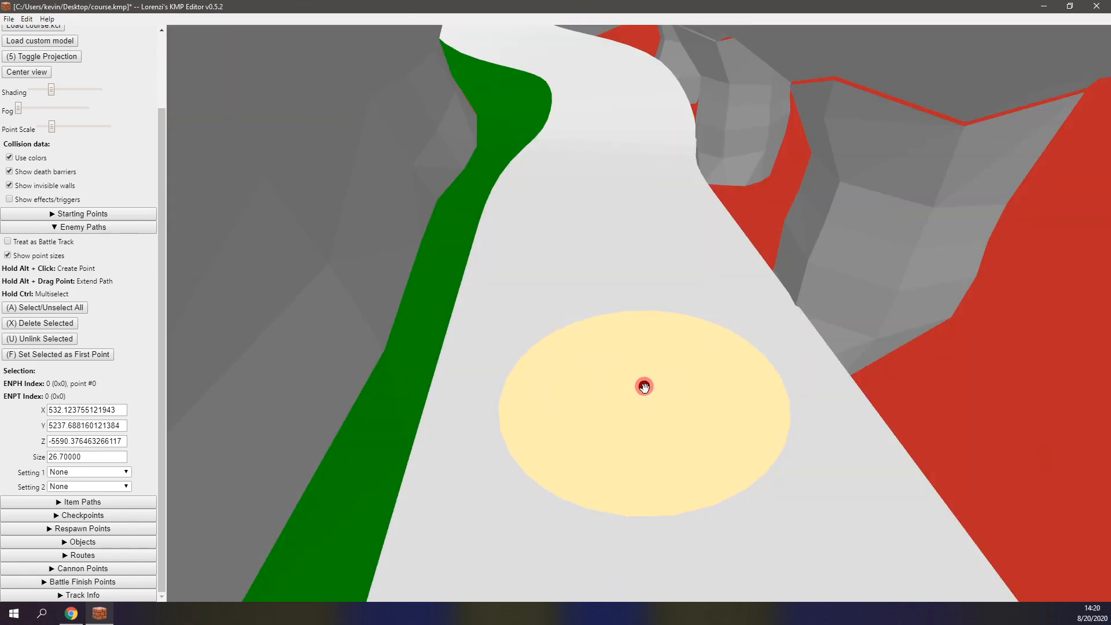
# Step: Extend the enemy path from the first point straight along the road to about X 616, Y 5198, Z -10580
pyautogui.keyDown('alt'); pyautogui.moveTo(644, 386); pyautogui.dragTo(606, 196); pyautogui.keyUp('alt')
pyautogui.moveTo(723, 237); pyautogui.dragTo(555, 374, button='right')
pyautogui.scroll(-1, 664, 270)
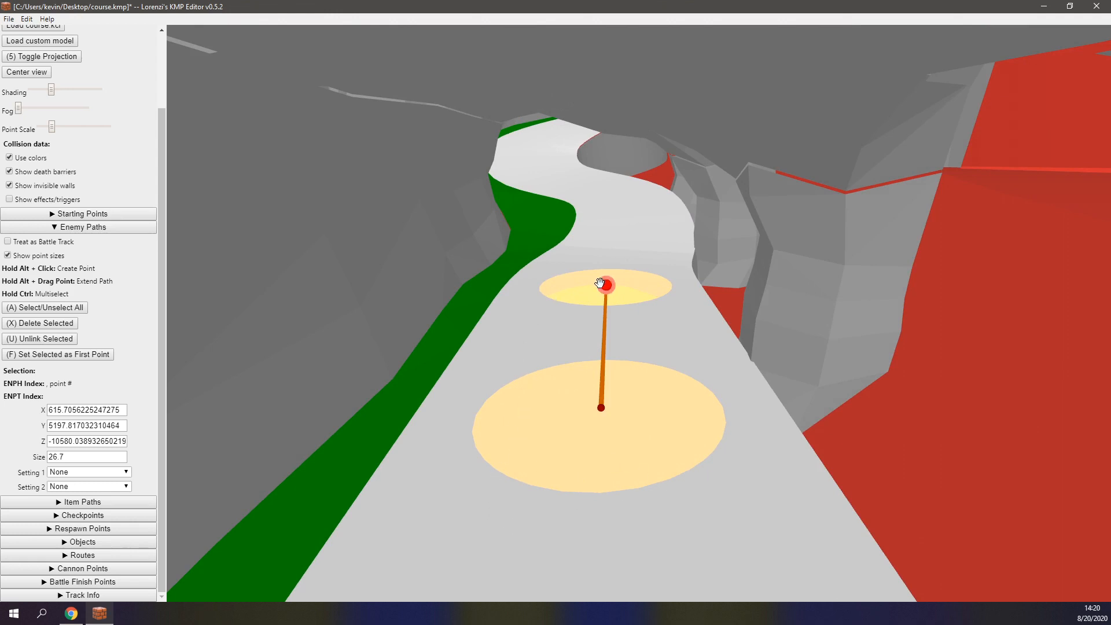
pyautogui.moveTo(567, 307)
pyautogui.mouseDown(button='right')
pyautogui.moveTo(554, 314)
pyautogui.moveTo(568, 318)
pyautogui.mouseUp(button='right')
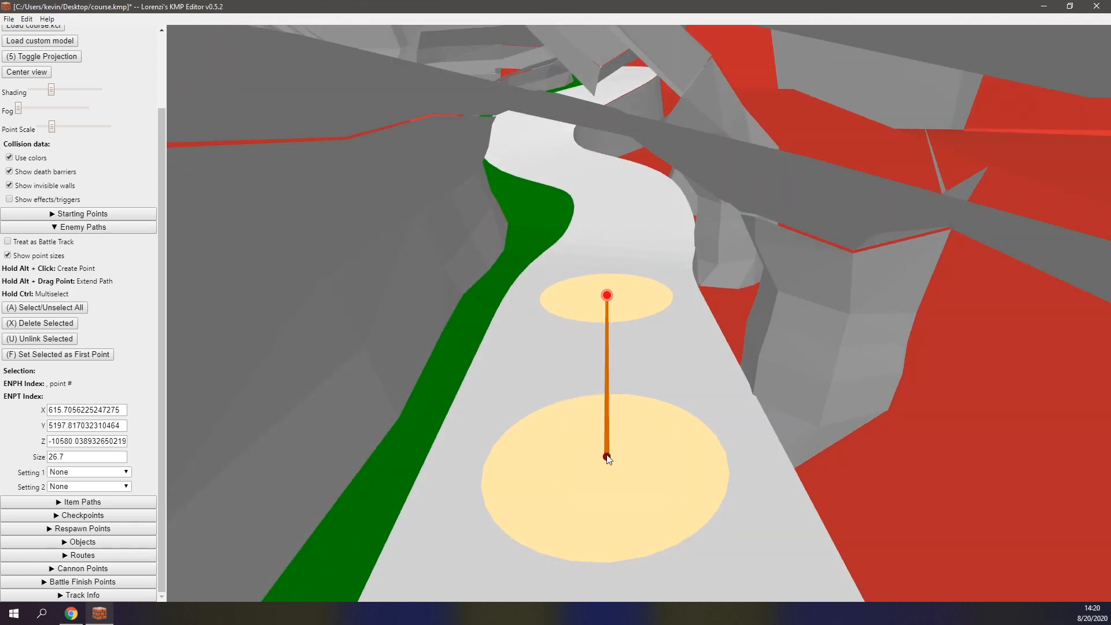
# Step: Set the second point's size to 25 and extend the path along the winding road to about X -328, Y 6484, Z -20827
pyautogui.moveTo(34, 454)
pyautogui.mouseDown()
pyautogui.moveTo(30, 612)
pyautogui.moveTo(89, 458)
pyautogui.moveTo(36, 465)
pyautogui.mouseUp()
pyautogui.moveTo(519, 319); pyautogui.dragTo(675, 218, button='right')
pyautogui.keyDown('alt'); pyautogui.moveTo(676, 216); pyautogui.dragTo(461, 457); pyautogui.keyUp('alt')
pyautogui.keyDown('shift'); pyautogui.moveTo(491, 451); pyautogui.dragTo(574, 353, button='right'); pyautogui.keyUp('shift')
pyautogui.scroll(-3, 544, 361)
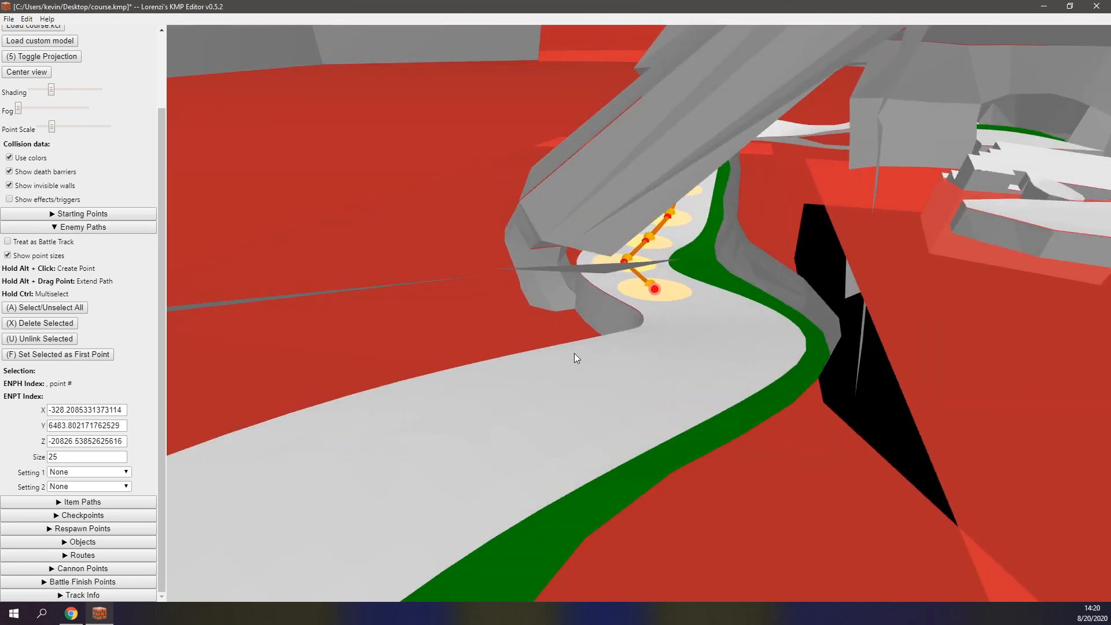
# Step: Extend the enemy path through X -2606, Z -24108 and around the next bend to about X 681, Y 9267, Z -30541
pyautogui.scroll(3, 584, 344)
pyautogui.keyDown('alt'); pyautogui.moveTo(626, 267); pyautogui.dragTo(624, 404); pyautogui.keyUp('alt')
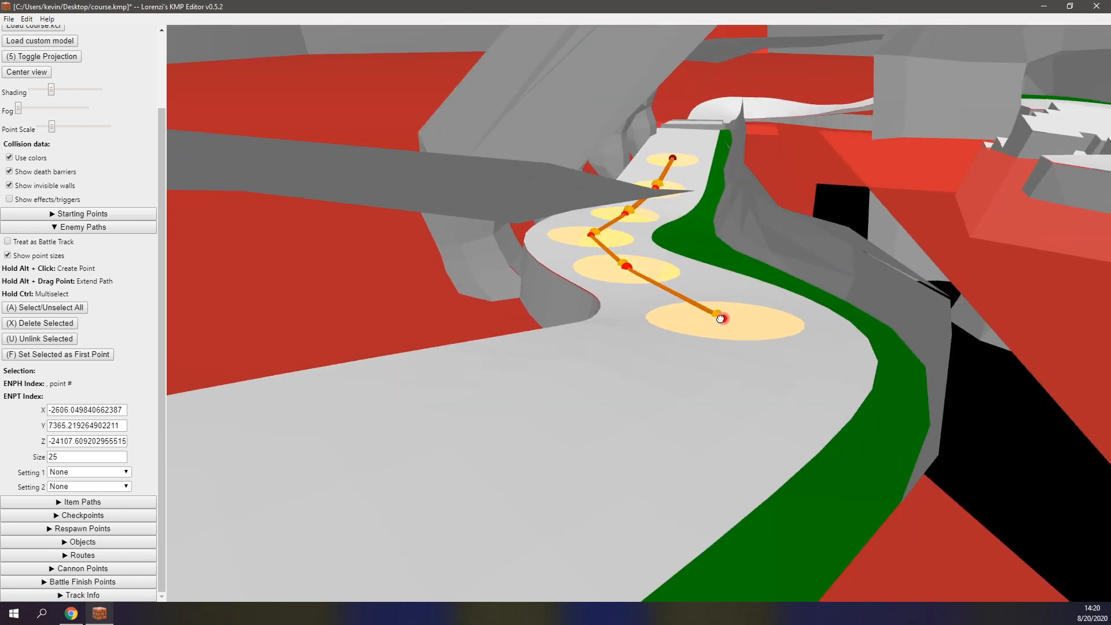
pyautogui.moveTo(624, 404); pyautogui.dragTo(607, 379, button='right')
pyautogui.scroll(-4, 594, 236)
pyautogui.moveTo(595, 236); pyautogui.dragTo(607, 305, button='right')
pyautogui.scroll(2, 610, 292)
pyautogui.moveTo(629, 305); pyautogui.dragTo(633, 299)
pyautogui.moveTo(632, 299); pyautogui.dragTo(660, 303, button='right')
pyautogui.keyDown('alt'); pyautogui.moveTo(660, 303); pyautogui.dragTo(542, 289); pyautogui.keyUp('alt')
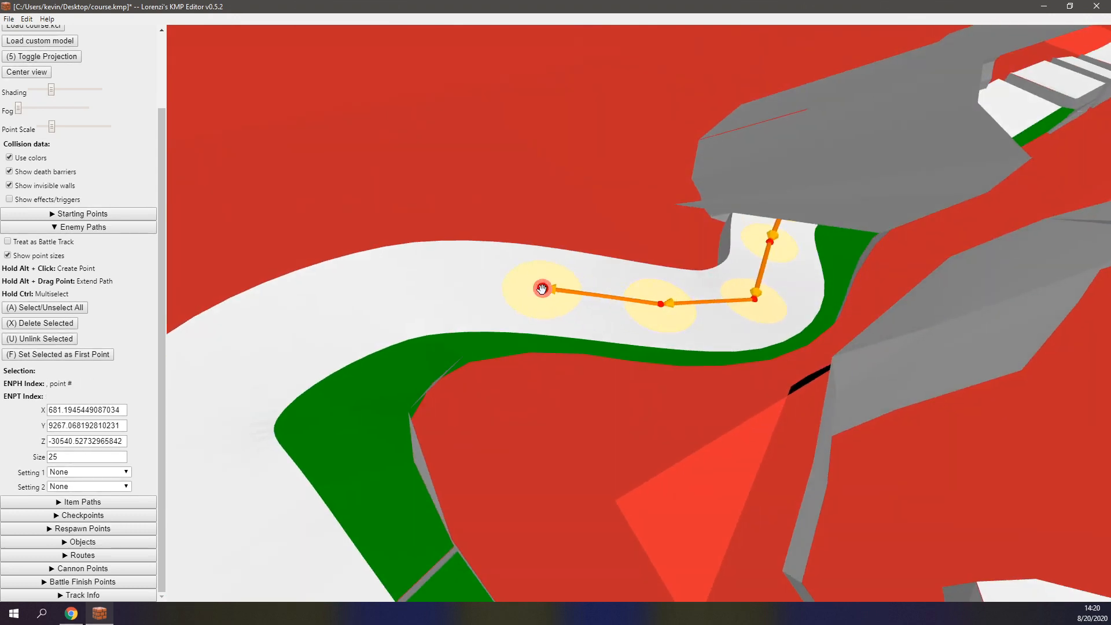
# Step: Extend the path around the wide curve to about X -1963, Y 10650, Z -40205 and set that last point's size to 29.2
pyautogui.moveTo(552, 288); pyautogui.dragTo(665, 265, button='right')
pyautogui.keyDown('alt'); pyautogui.moveTo(678, 261); pyautogui.dragTo(559, 258); pyautogui.keyUp('alt')
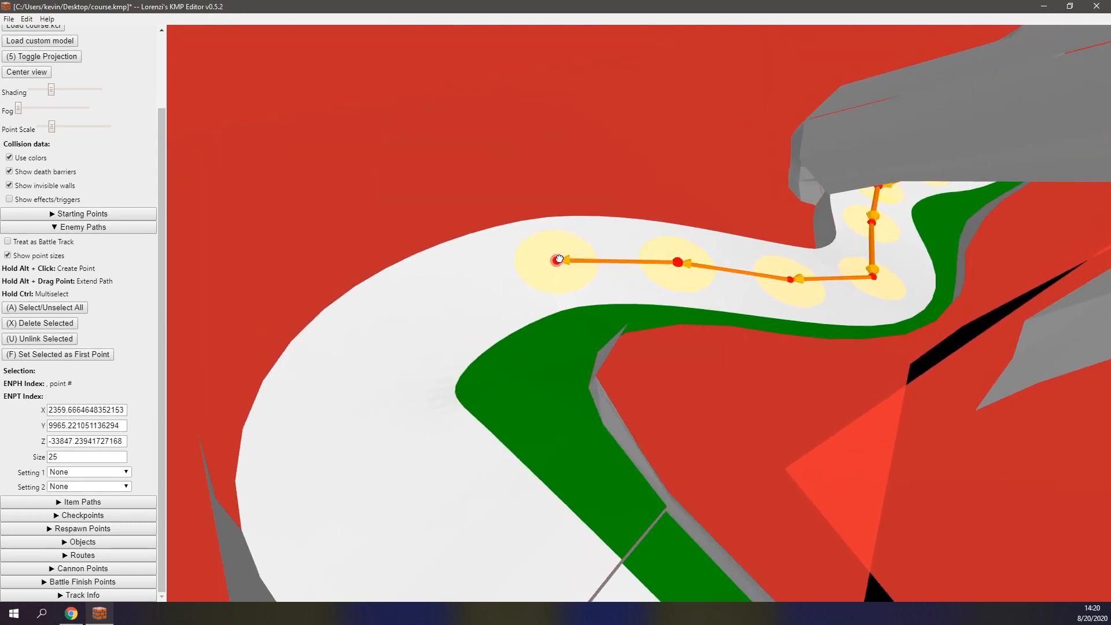
pyautogui.moveTo(559, 258); pyautogui.dragTo(503, 292, button='right')
pyautogui.click(460, 257)
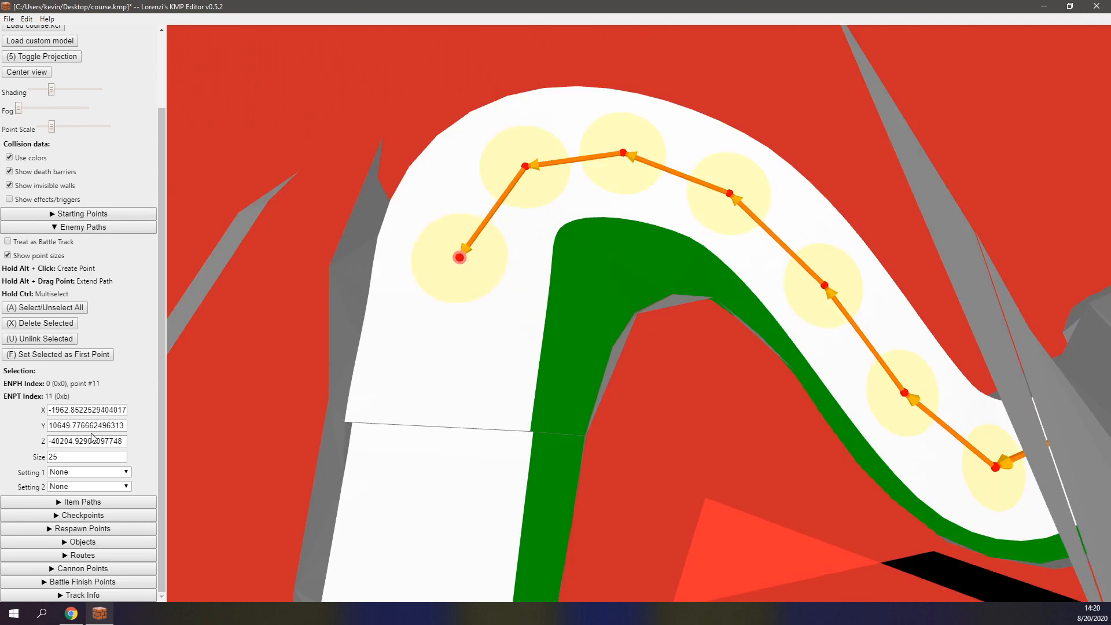
pyautogui.moveTo(39, 455); pyautogui.dragTo(58, 431)
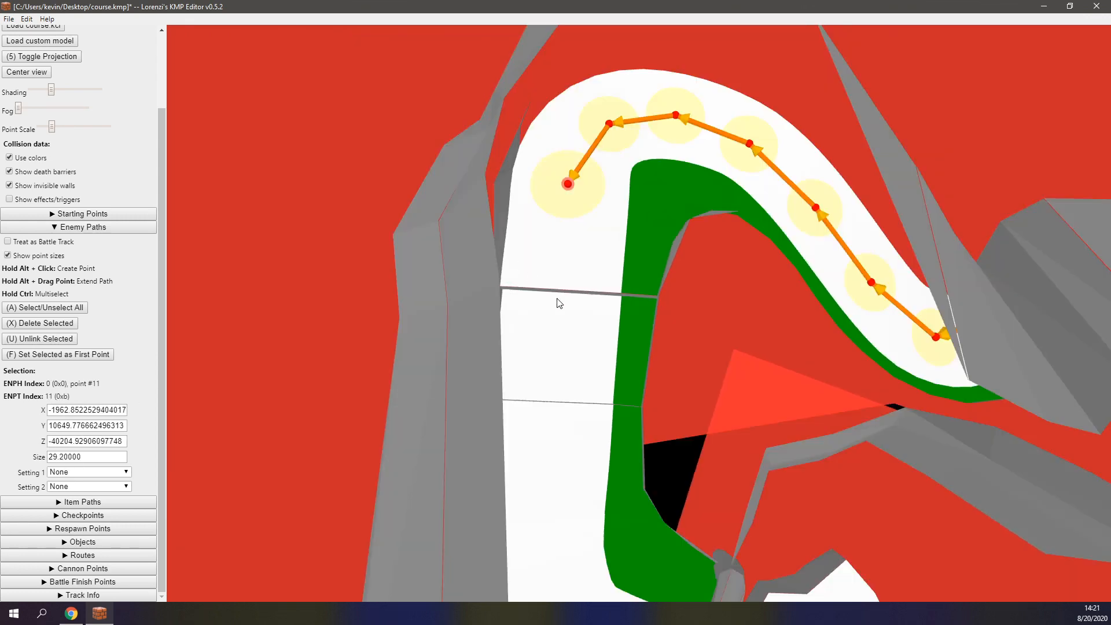
# Step: Extend the enemy path across the gaps in the road to about X -15512, Y 9687, Z -36317
pyautogui.moveTo(557, 299); pyautogui.dragTo(513, 302, button='right')
pyautogui.moveTo(513, 302); pyautogui.dragTo(518, 254, button='middle')
pyautogui.moveTo(614, 68); pyautogui.dragTo(612, 82, button='right')
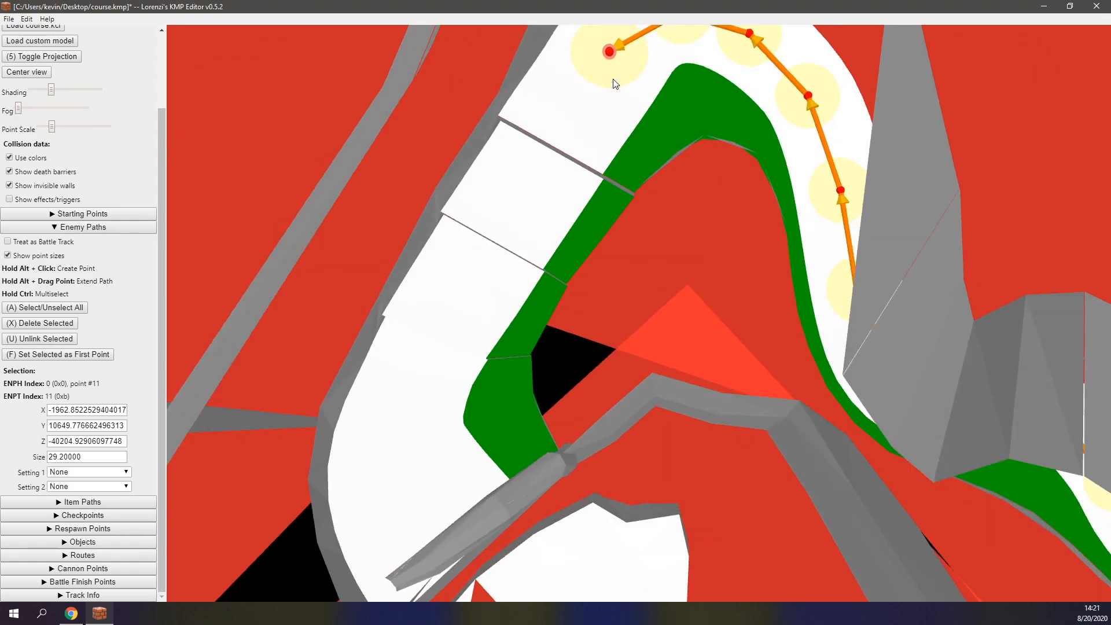
pyautogui.keyDown('alt'); pyautogui.moveTo(607, 51); pyautogui.dragTo(409, 387); pyautogui.keyUp('alt')
pyautogui.moveTo(409, 387); pyautogui.dragTo(533, 331, button='right')
pyautogui.scroll(2, 585, 217)
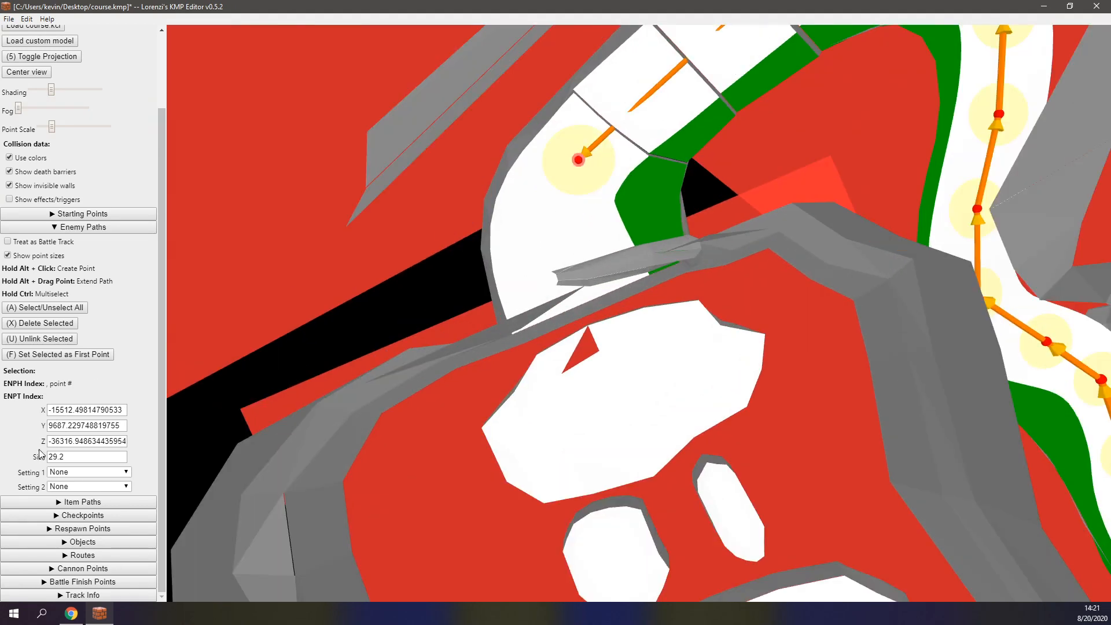
# Step: Set the last point's size to 24.5 and extend the path to the road's end at about X -17701, Y 9839, Z -33360
pyautogui.moveTo(38, 454); pyautogui.dragTo(36, 468)
pyautogui.keyDown('alt'); pyautogui.moveTo(578, 160); pyautogui.dragTo(564, 246); pyautogui.keyUp('alt')
pyautogui.moveTo(544, 347); pyautogui.dragTo(499, 289, button='right')
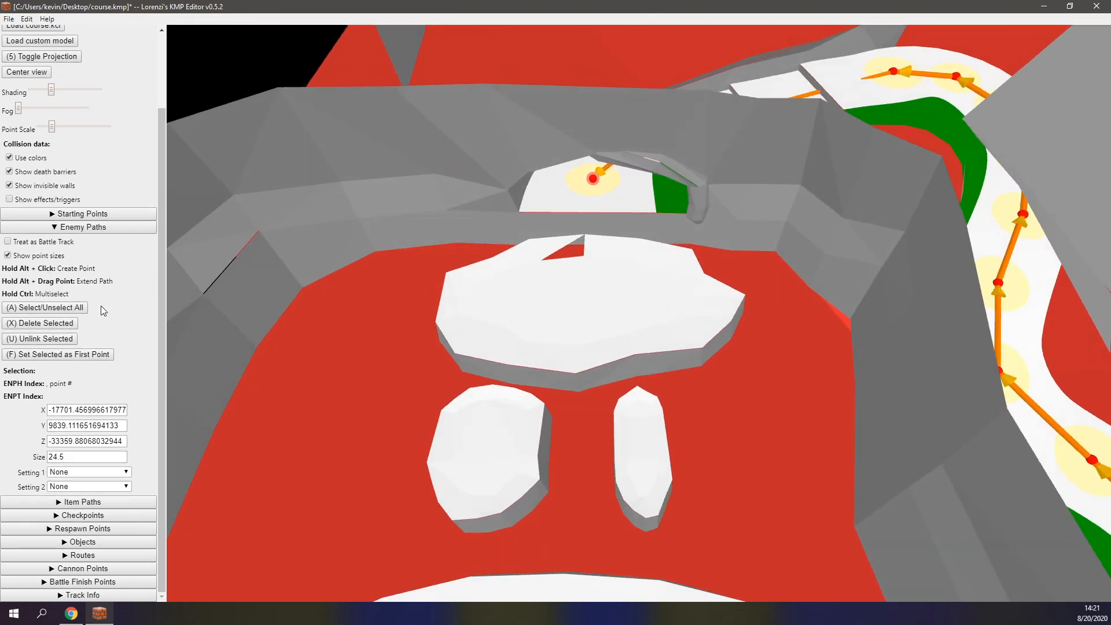
pyautogui.moveTo(582, 206)
pyautogui.mouseDown(button='right')
pyautogui.moveTo(582, 239)
pyautogui.moveTo(585, 200)
pyautogui.mouseUp(button='right')
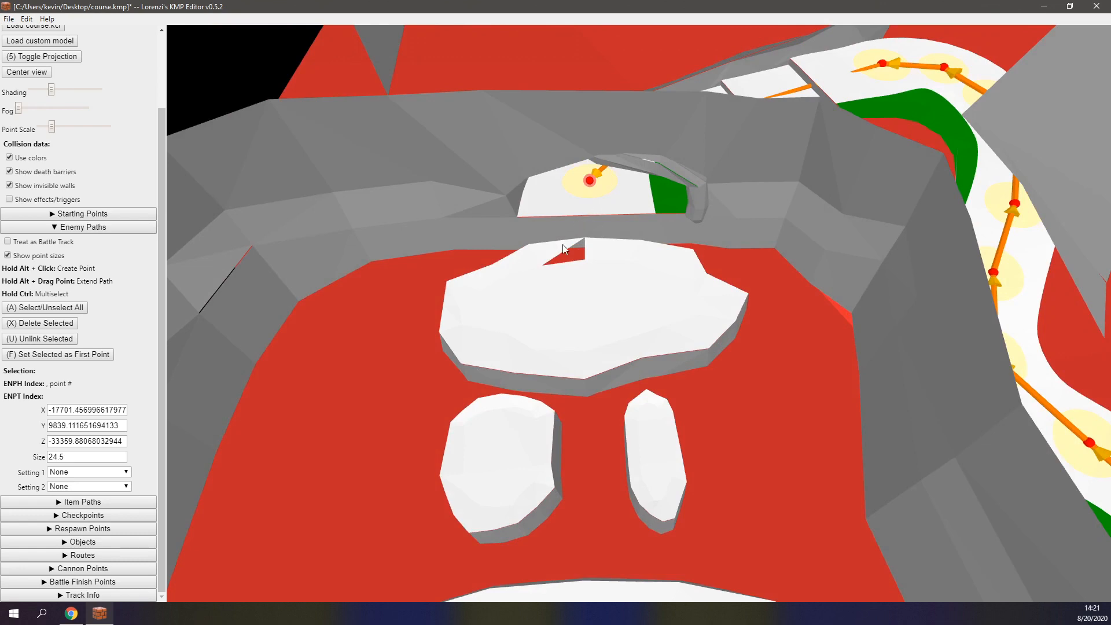
# Step: Create a separate enemy point on the first island and move it to about X -16444, Y 9202, Z -27929
pyautogui.moveTo(556, 253)
pyautogui.mouseDown(button='right')
pyautogui.moveTo(547, 258)
pyautogui.moveTo(553, 243)
pyautogui.mouseUp(button='right')
pyautogui.moveTo(624, 209); pyautogui.dragTo(604, 214, button='right')
pyautogui.moveTo(802, 200); pyautogui.dragTo(709, 177, button='middle')
pyautogui.moveTo(709, 176); pyautogui.dragTo(731, 237, button='right')
pyautogui.moveTo(731, 238); pyautogui.dragTo(825, 226, button='middle')
pyautogui.moveTo(665, 222); pyautogui.dragTo(644, 213, button='middle')
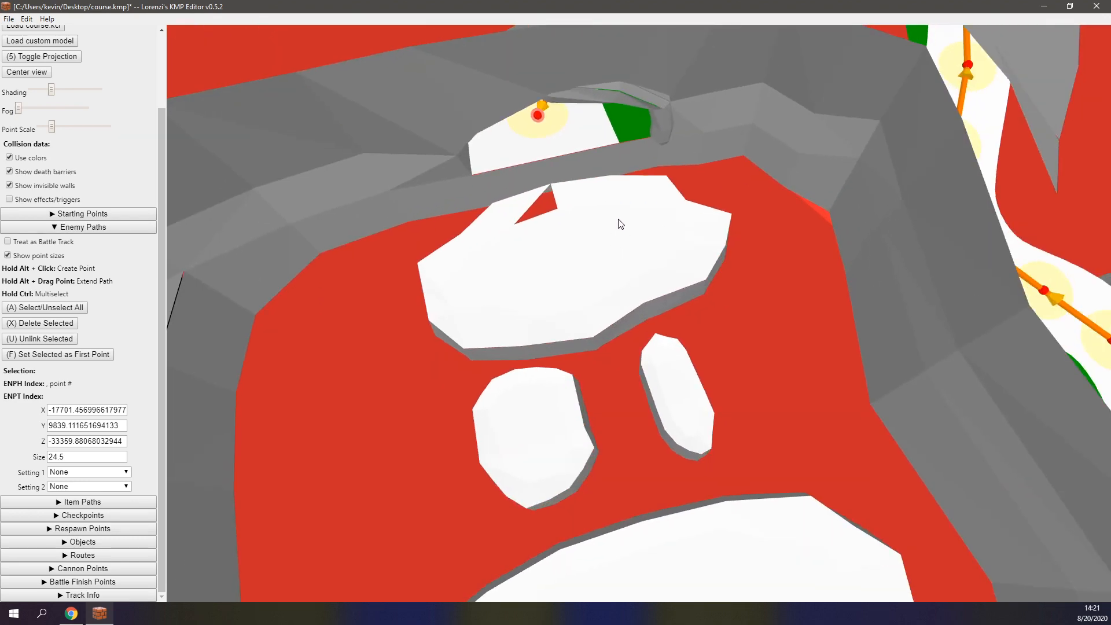
pyautogui.keyDown('alt'); pyautogui.click(612, 214); pyautogui.keyUp('alt')
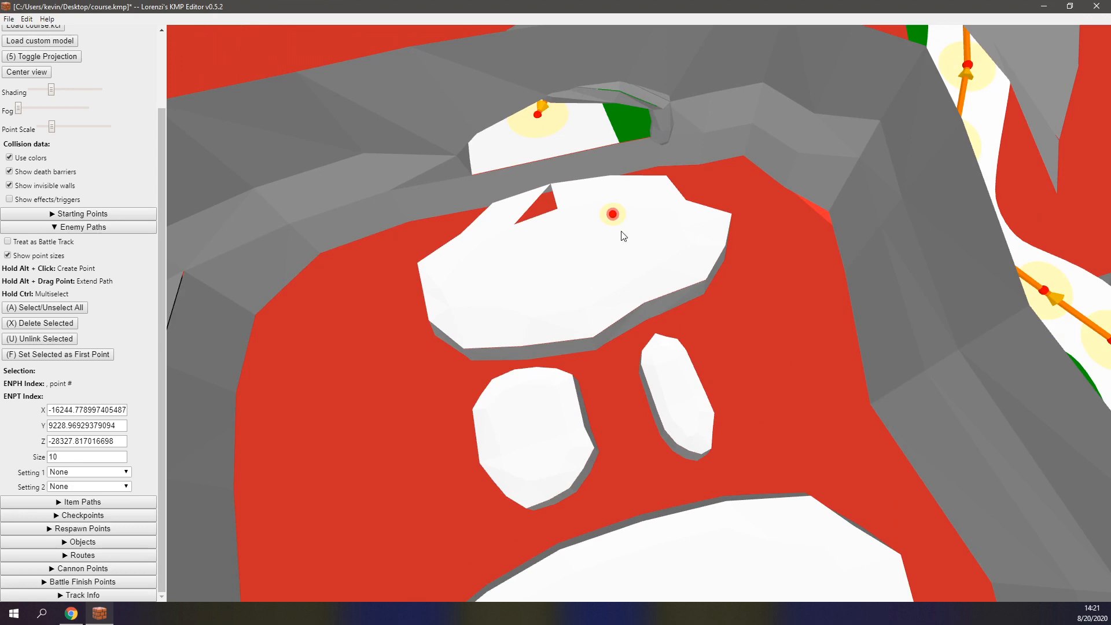
pyautogui.moveTo(612, 212); pyautogui.dragTo(611, 225)
pyautogui.moveTo(611, 226); pyautogui.dragTo(606, 282, button='right')
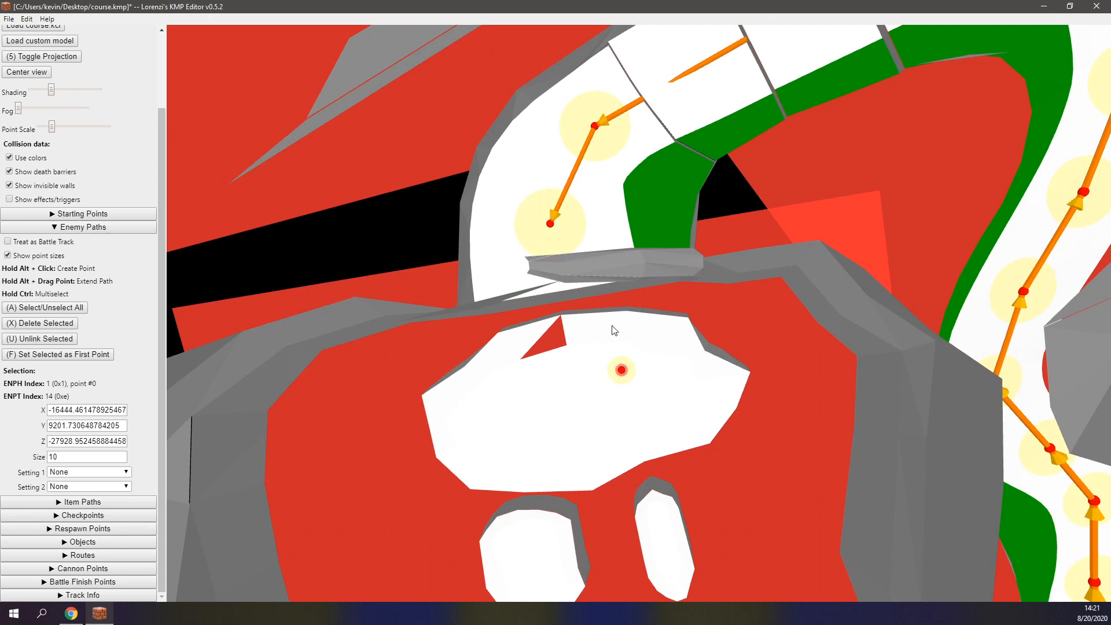
pyautogui.moveTo(696, 308); pyautogui.dragTo(687, 249, button='middle')
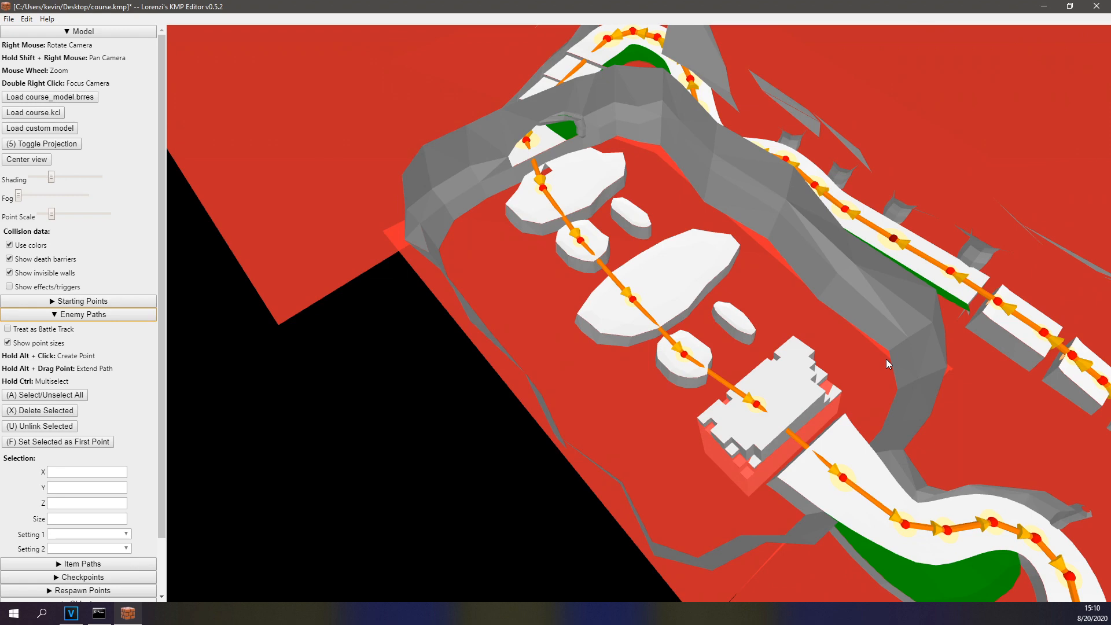
# Step: Branch the enemy path from the road's last point onto the first island at about X -15496, Y 9129, Z -26861
pyautogui.moveTo(641, 335); pyautogui.dragTo(760, 250, button='right')
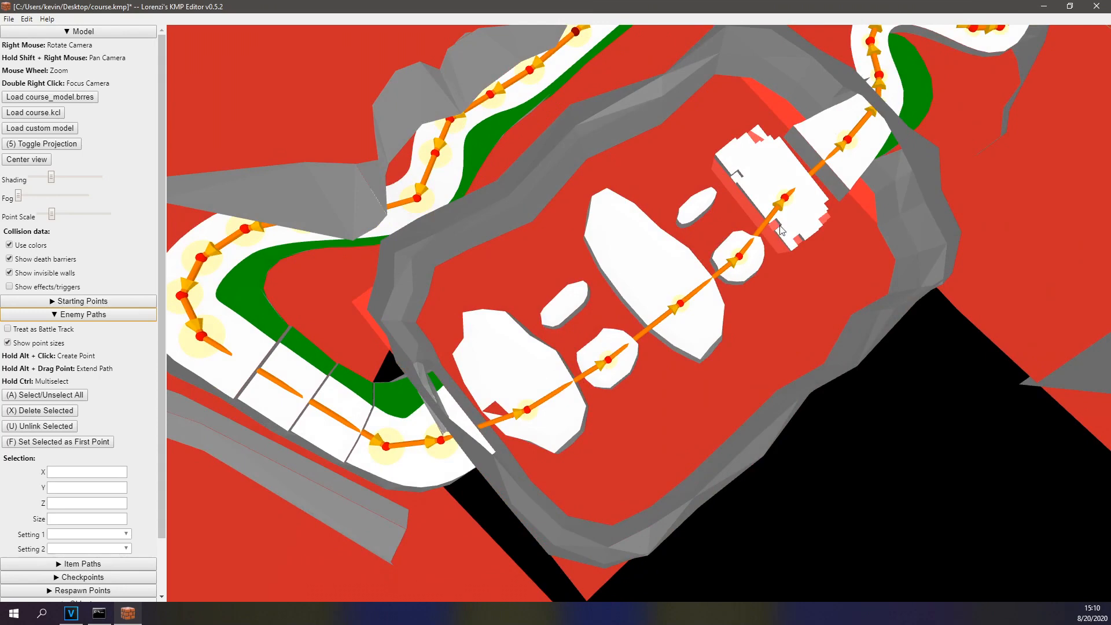
pyautogui.keyDown('shift'); pyautogui.moveTo(416, 424); pyautogui.dragTo(484, 399, button='right'); pyautogui.keyUp('shift')
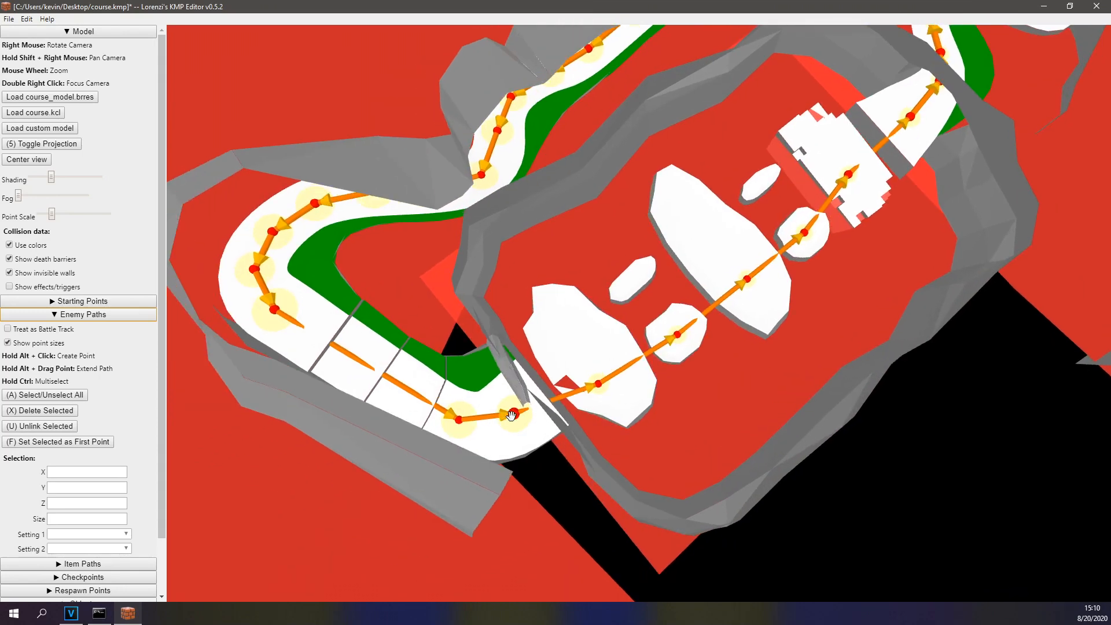
pyautogui.keyDown('alt'); pyautogui.moveTo(512, 415); pyautogui.dragTo(566, 323); pyautogui.keyUp('alt')
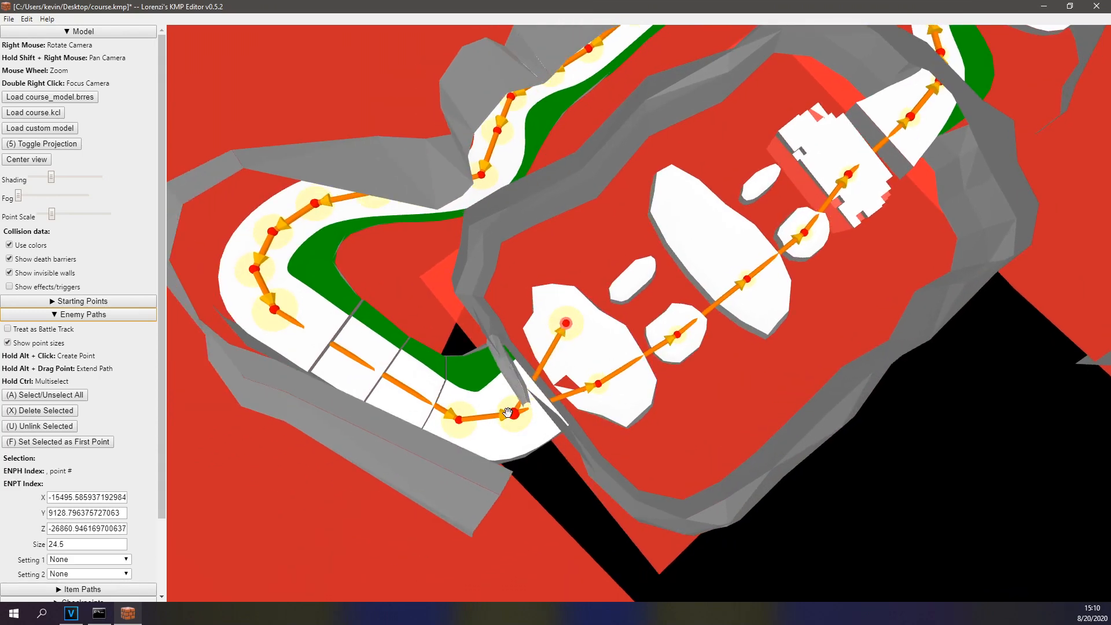
# Step: Extend the second branch across the remaining islands and link it to the road beyond the blocky platform
pyautogui.keyDown('shift'); pyautogui.moveTo(583, 318); pyautogui.dragTo(501, 415, button='right'); pyautogui.keyUp('shift')
pyautogui.keyDown('alt'); pyautogui.moveTo(467, 448); pyautogui.dragTo(819, 231); pyautogui.keyUp('alt')
pyautogui.keyDown('shift'); pyautogui.moveTo(834, 324); pyautogui.dragTo(622, 353, button='right'); pyautogui.keyUp('shift')
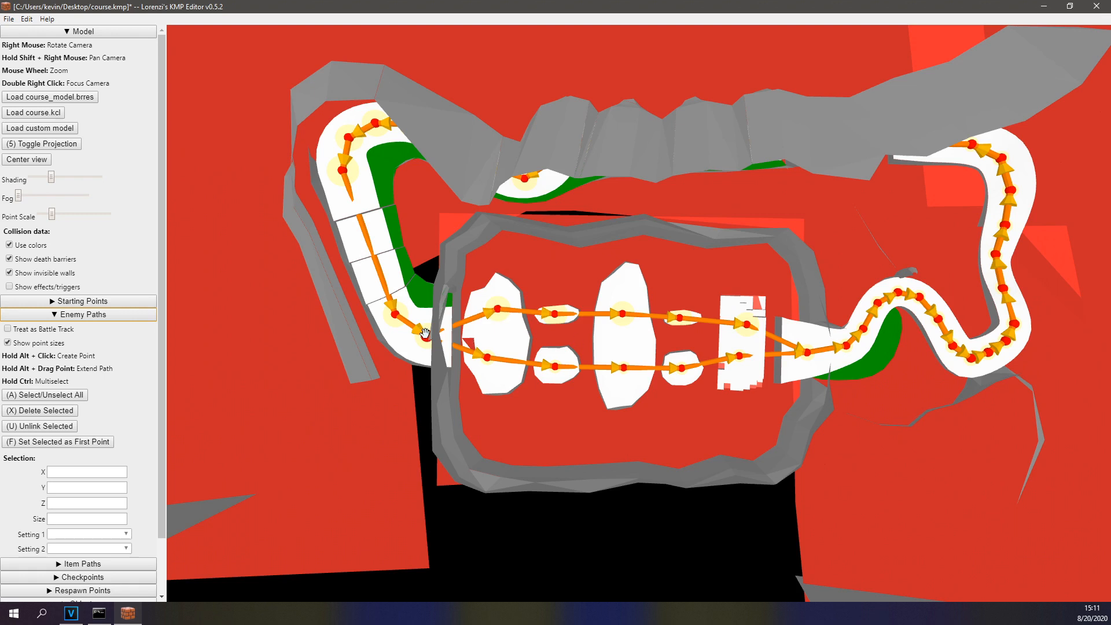
pyautogui.keyDown('alt'); pyautogui.moveTo(489, 354); pyautogui.dragTo(505, 408); pyautogui.keyUp('alt')
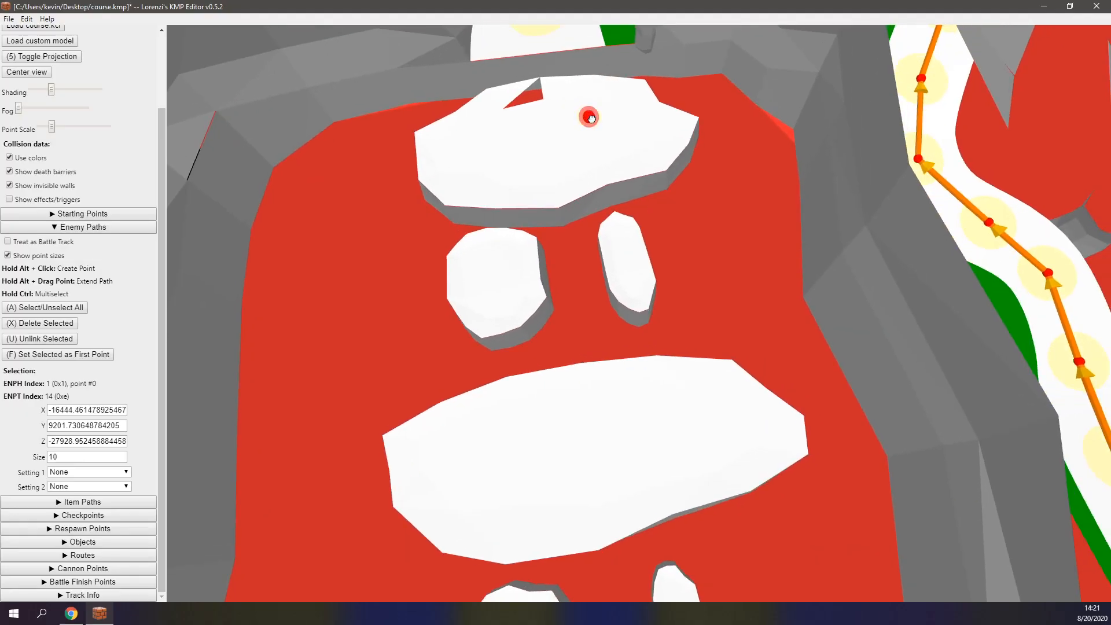
# Step: Move the first island's point to about X -16478, Y 9190, Z -27759 and extend its path to the first narrow island
pyautogui.moveTo(591, 118); pyautogui.dragTo(594, 210)
pyautogui.scroll(6, 596, 237)
pyautogui.moveTo(595, 242); pyautogui.dragTo(548, 272, button='right')
pyautogui.scroll(-3, 548, 272)
pyautogui.moveTo(547, 273); pyautogui.dragTo(723, 430, button='middle')
# Step: Set the first island point's size to 13.2
pyautogui.click(759, 179)
pyautogui.moveTo(38, 457); pyautogui.dragTo(60, 432)
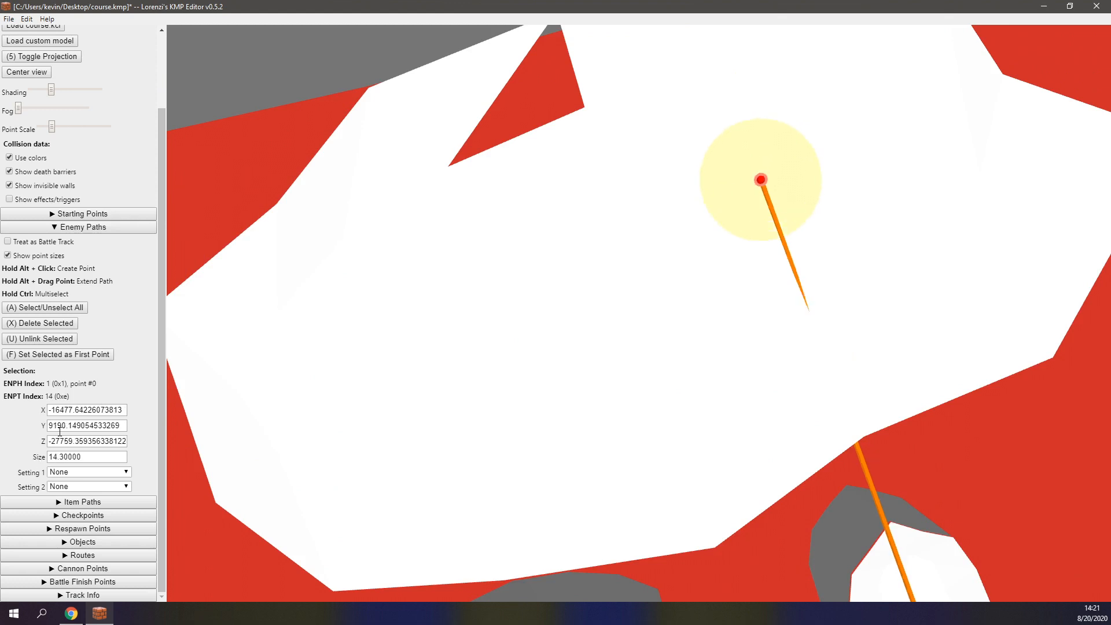
pyautogui.scroll(-3, 602, 378)
# Step: Extend the path across the large island and second narrow island to the blocky platform at about X -18444, Y 7251, Z -3328
pyautogui.moveTo(618, 397); pyautogui.dragTo(547, 273, button='middle')
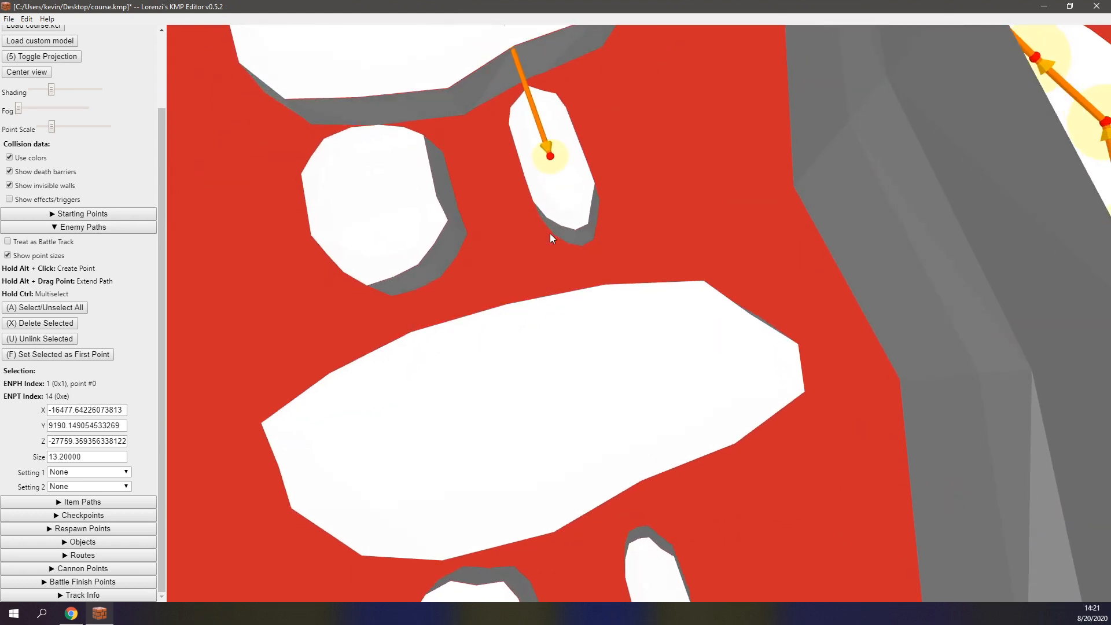
pyautogui.keyDown('alt'); pyautogui.moveTo(550, 157); pyautogui.dragTo(615, 388); pyautogui.keyUp('alt')
pyautogui.moveTo(616, 388); pyautogui.dragTo(554, 92, button='middle')
pyautogui.keyDown('alt'); pyautogui.moveTo(555, 93); pyautogui.dragTo(633, 537); pyautogui.keyUp('alt')
pyautogui.moveTo(632, 538); pyautogui.dragTo(637, 386, button='middle')
pyautogui.moveTo(637, 385)
pyautogui.mouseDown()
pyautogui.moveTo(648, 354)
pyautogui.moveTo(638, 374)
pyautogui.mouseUp()
pyautogui.moveTo(670, 359); pyautogui.dragTo(677, 354, button='middle')
pyautogui.scroll(-2, 677, 359)
pyautogui.moveTo(689, 419); pyautogui.dragTo(677, 322, button='middle')
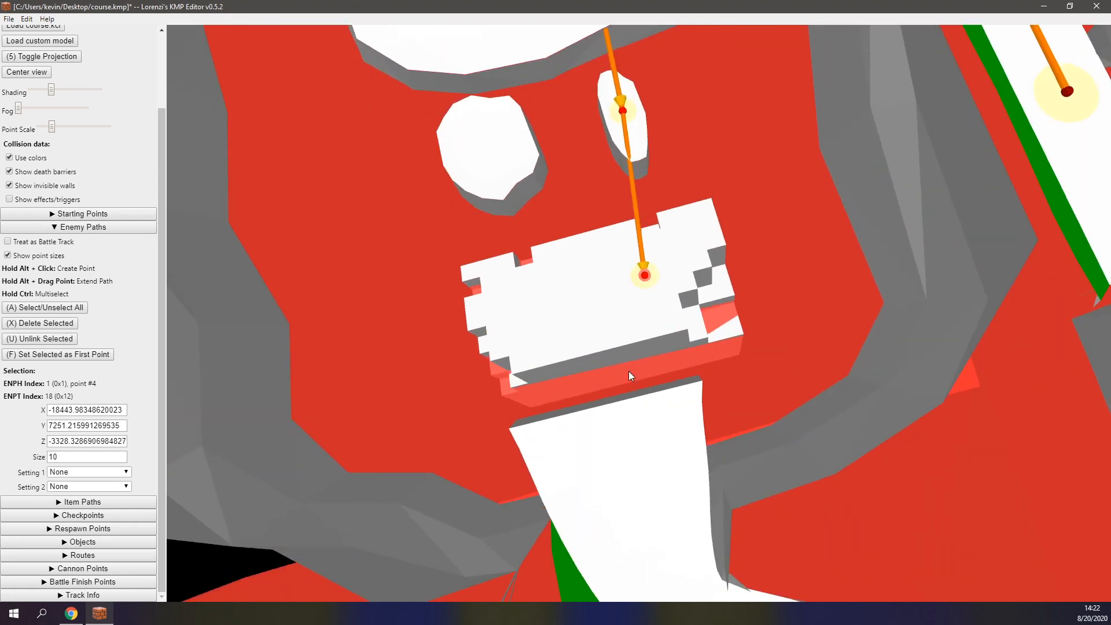
# Step: Create a second path start on the first island at about X -20051, Z -28029 and extend it to the adjacent round island
pyautogui.scroll(-1, 603, 412)
pyautogui.moveTo(514, 150); pyautogui.dragTo(604, 497, button='middle')
pyautogui.moveTo(610, 362); pyautogui.dragTo(590, 346, button='middle')
pyautogui.scroll(1, 592, 336)
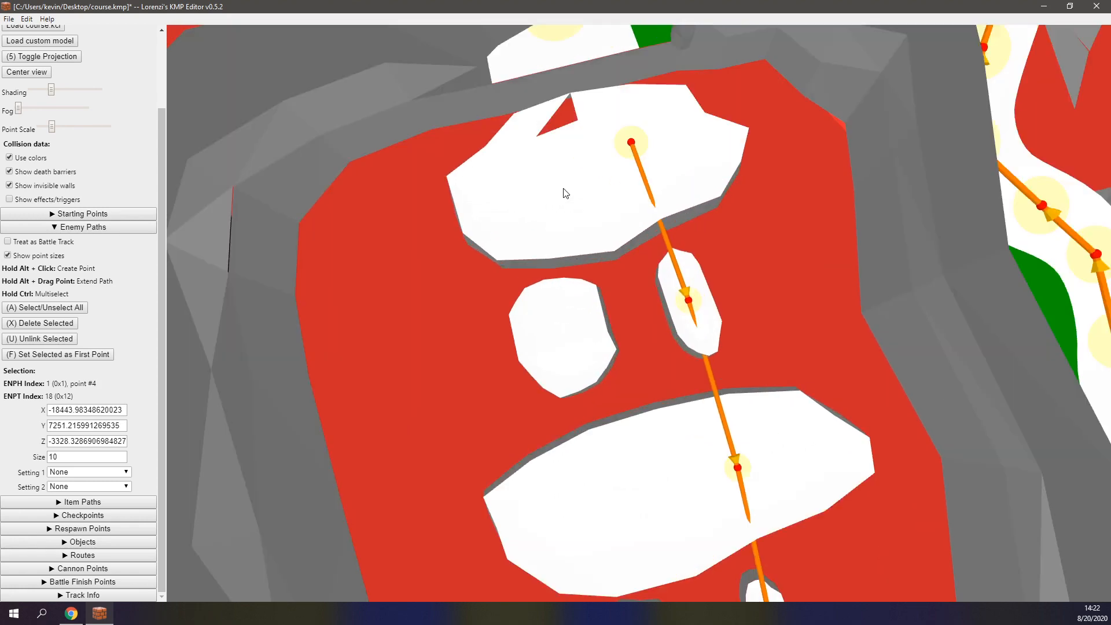
pyautogui.keyDown('alt'); pyautogui.click(539, 164); pyautogui.keyUp('alt')
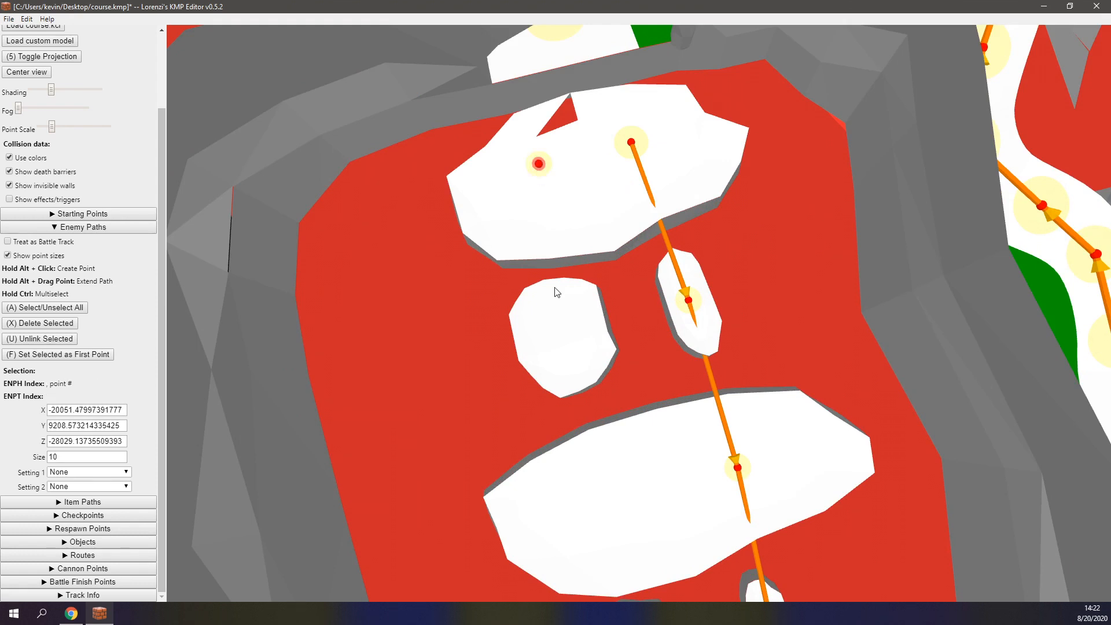
pyautogui.keyDown('alt'); pyautogui.moveTo(538, 164); pyautogui.dragTo(557, 332); pyautogui.keyUp('alt')
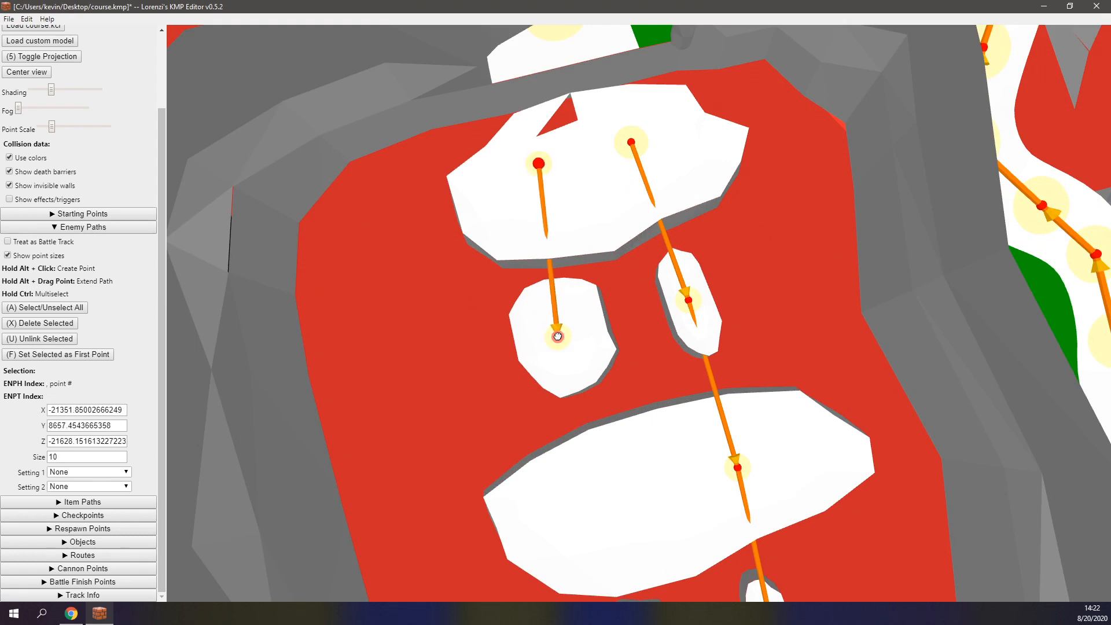
# Step: Enlarge the second path's starting point and set its round-island point's size to 13
pyautogui.click(538, 164)
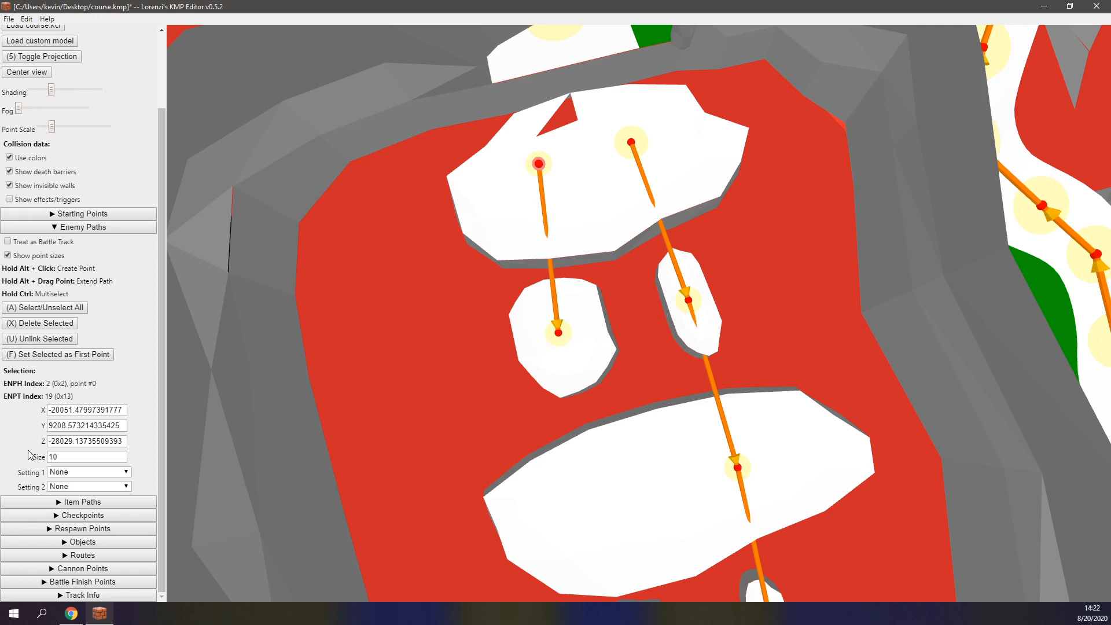
pyautogui.moveTo(38, 457); pyautogui.dragTo(56, 438)
pyautogui.click(558, 333)
pyautogui.moveTo(571, 354); pyautogui.dragTo(356, 338, button='right')
pyautogui.scroll(2, 563, 206)
pyautogui.moveTo(41, 456); pyautogui.dragTo(52, 441)
pyautogui.scroll(-3, 556, 334)
pyautogui.moveTo(557, 334); pyautogui.dragTo(580, 373, button='right')
pyautogui.scroll(-2, 580, 373)
pyautogui.moveTo(642, 392); pyautogui.dragTo(605, 315, button='middle')
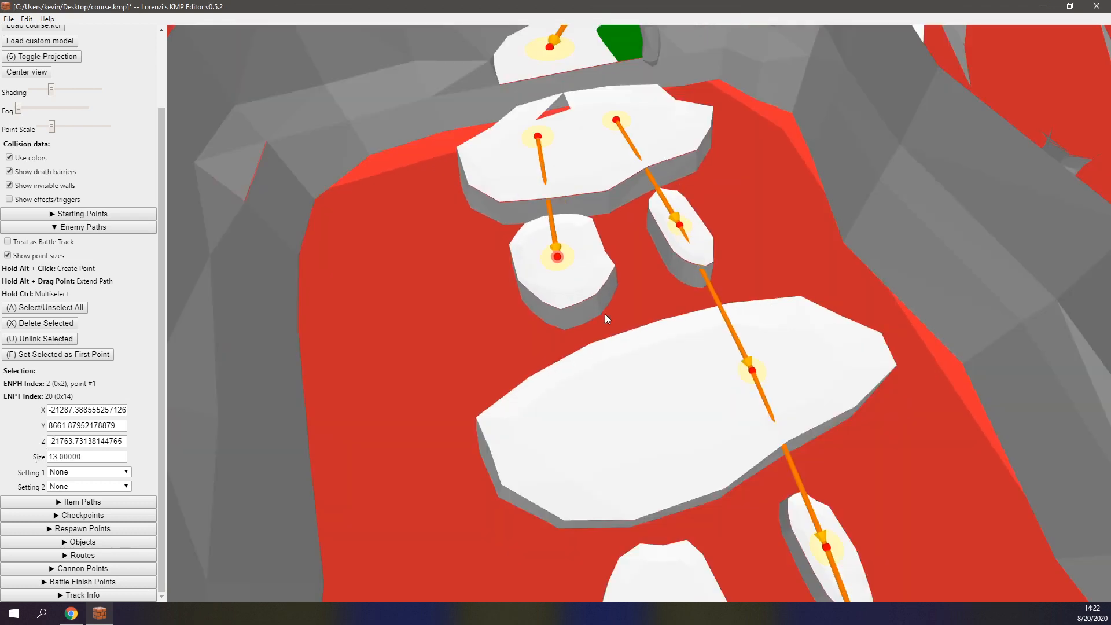
# Step: Extend the second path across the large and second round islands to the blocky platform at about X -21349, Y 6931, Z -3756
pyautogui.scroll(-2, 605, 314)
pyautogui.keyDown('alt'); pyautogui.moveTo(551, 216); pyautogui.dragTo(626, 454); pyautogui.keyUp('alt')
pyautogui.moveTo(626, 454); pyautogui.dragTo(624, 361, button='right')
pyautogui.scroll(2, 627, 360)
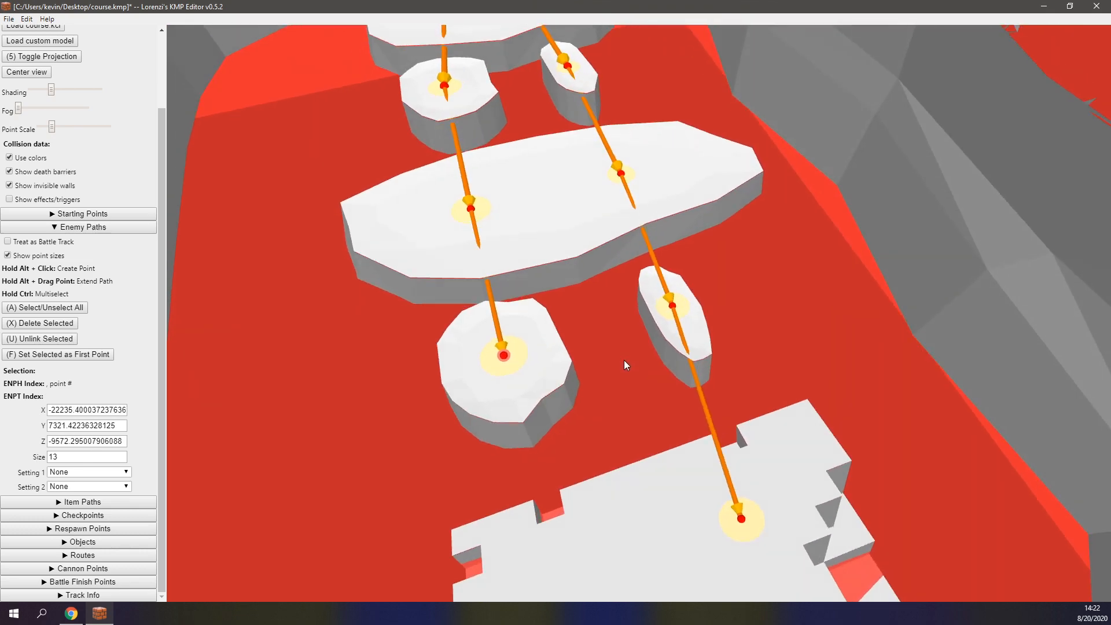
pyautogui.moveTo(507, 337); pyautogui.dragTo(505, 330, button='right')
pyautogui.keyDown('alt'); pyautogui.moveTo(451, 259); pyautogui.dragTo(550, 426); pyautogui.keyUp('alt')
pyautogui.scroll(-4, 626, 364)
# Step: Create a separate enemy point on the road past the blocky platform and move it to about X -21384, Y 7021, Z 2939
pyautogui.moveTo(625, 363); pyautogui.dragTo(646, 370, button='right')
pyautogui.moveTo(596, 405); pyautogui.dragTo(581, 287, button='middle')
pyautogui.moveTo(564, 261); pyautogui.dragTo(570, 243, button='right')
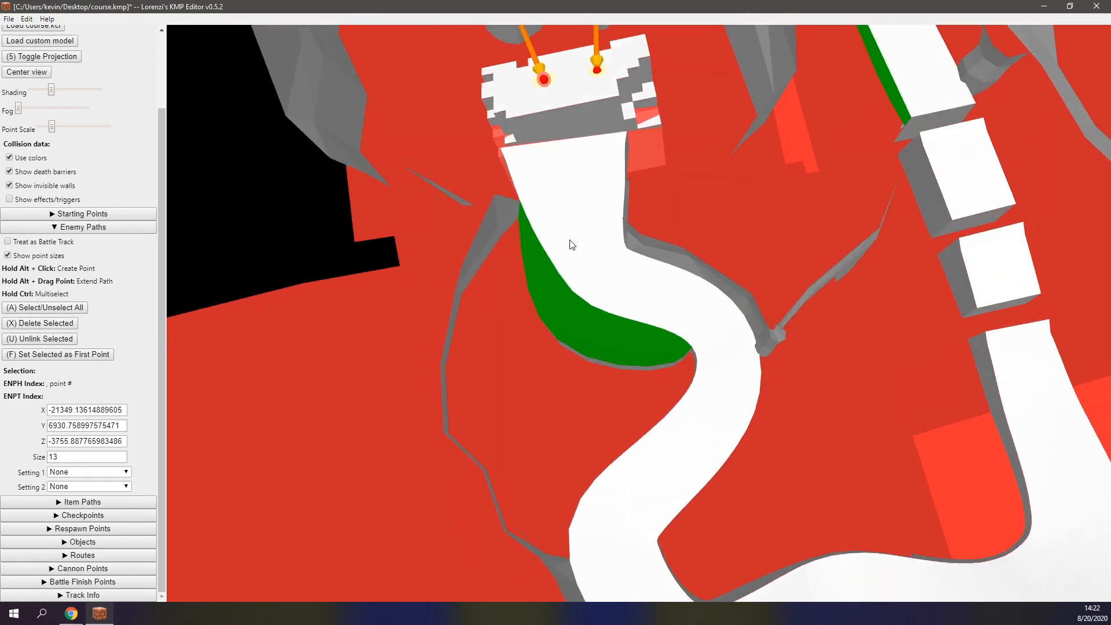
pyautogui.keyDown('alt'); pyautogui.click(575, 182); pyautogui.keyUp('alt')
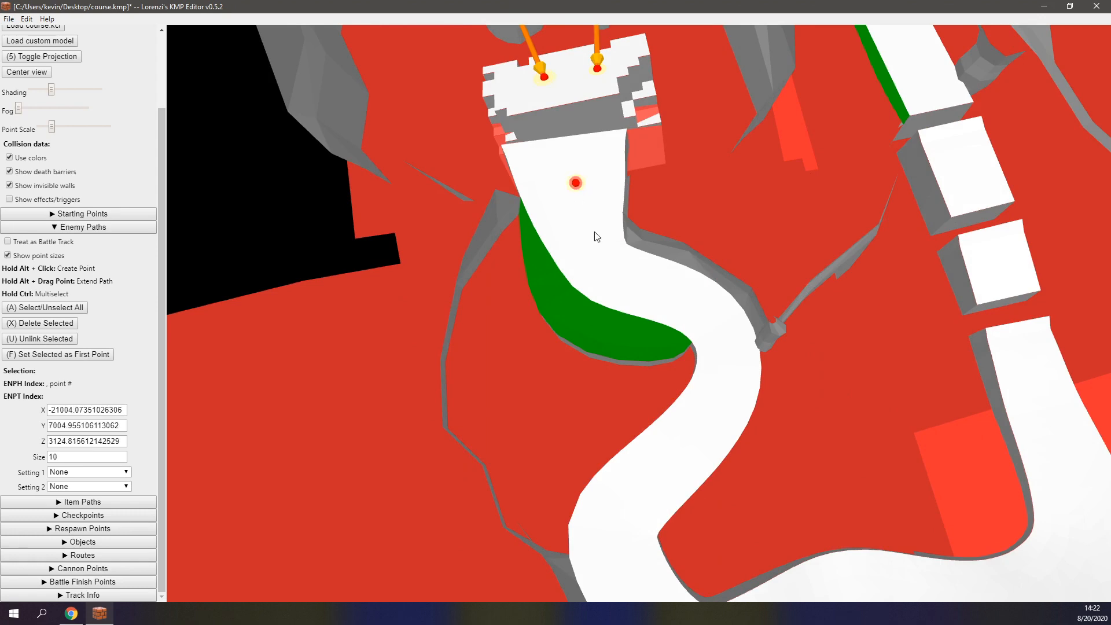
pyautogui.moveTo(576, 182); pyautogui.dragTo(568, 182)
pyautogui.moveTo(568, 184); pyautogui.dragTo(811, 193, button='right')
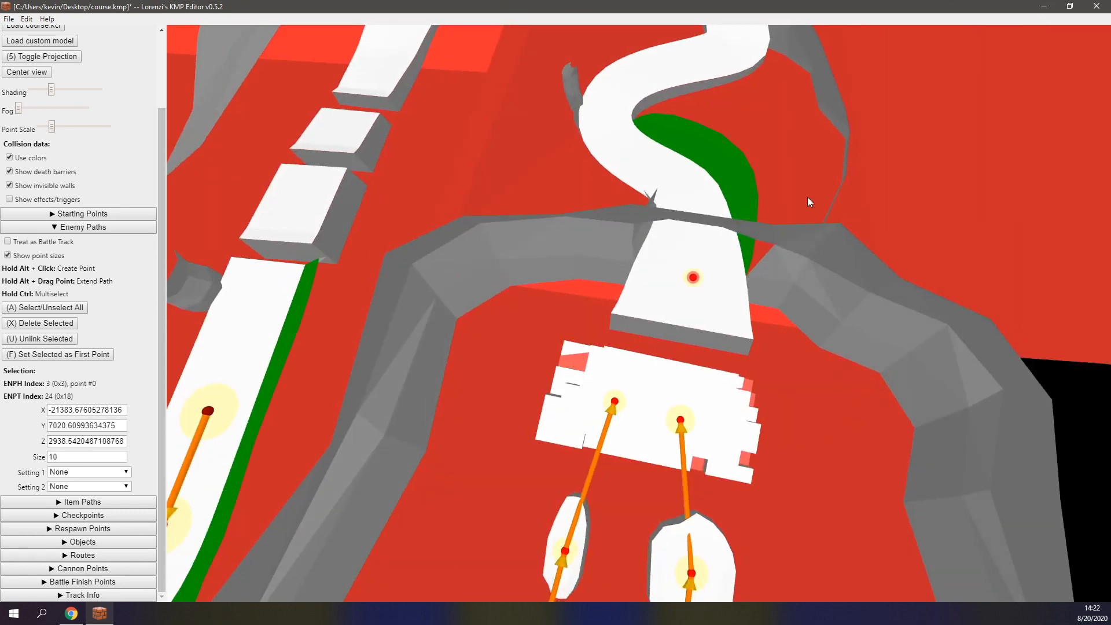
pyautogui.moveTo(687, 242); pyautogui.dragTo(612, 307, button='right')
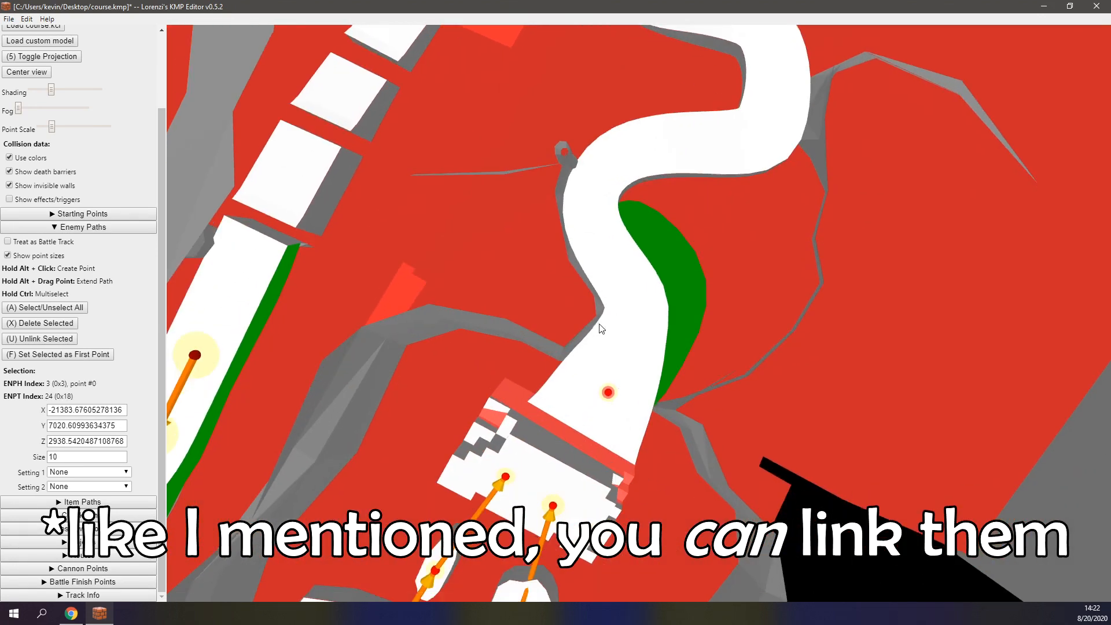
# Step: Extend the new path up the road to about X -20934, Y 6740, Z 6970, enlarging its start point and setting the second point's size to 14.3
pyautogui.keyDown('alt'); pyautogui.moveTo(608, 393); pyautogui.dragTo(632, 320); pyautogui.keyUp('alt')
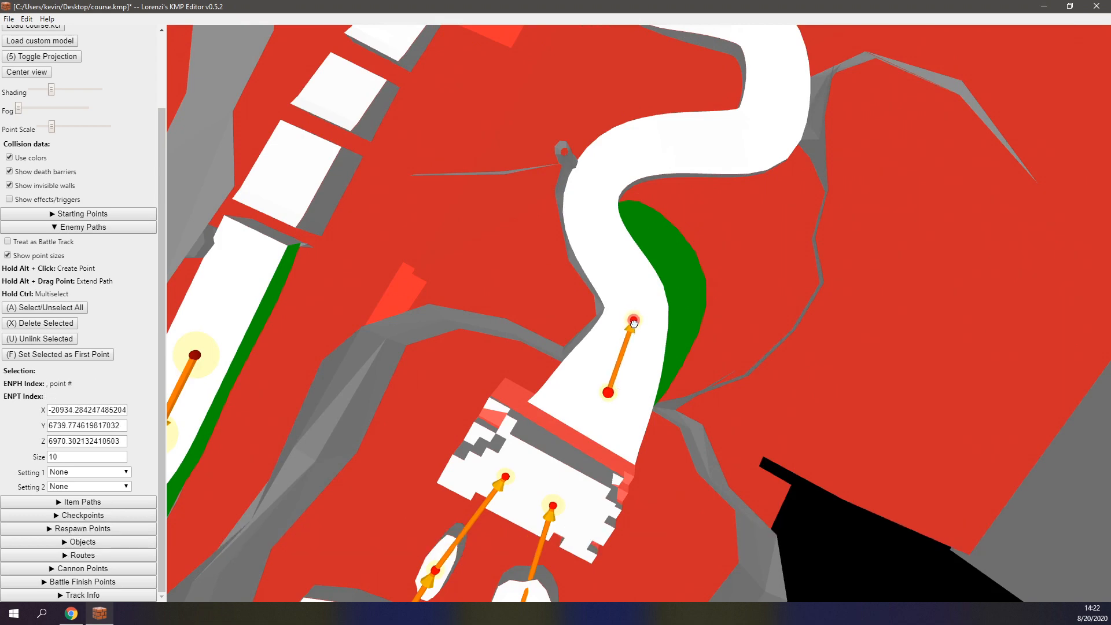
pyautogui.scroll(3, 636, 324)
pyautogui.moveTo(645, 354); pyautogui.dragTo(646, 332, button='middle')
pyautogui.click(571, 393)
pyautogui.moveTo(33, 456); pyautogui.dragTo(59, 438)
pyautogui.click(610, 245)
pyautogui.moveTo(44, 452); pyautogui.dragTo(51, 442)
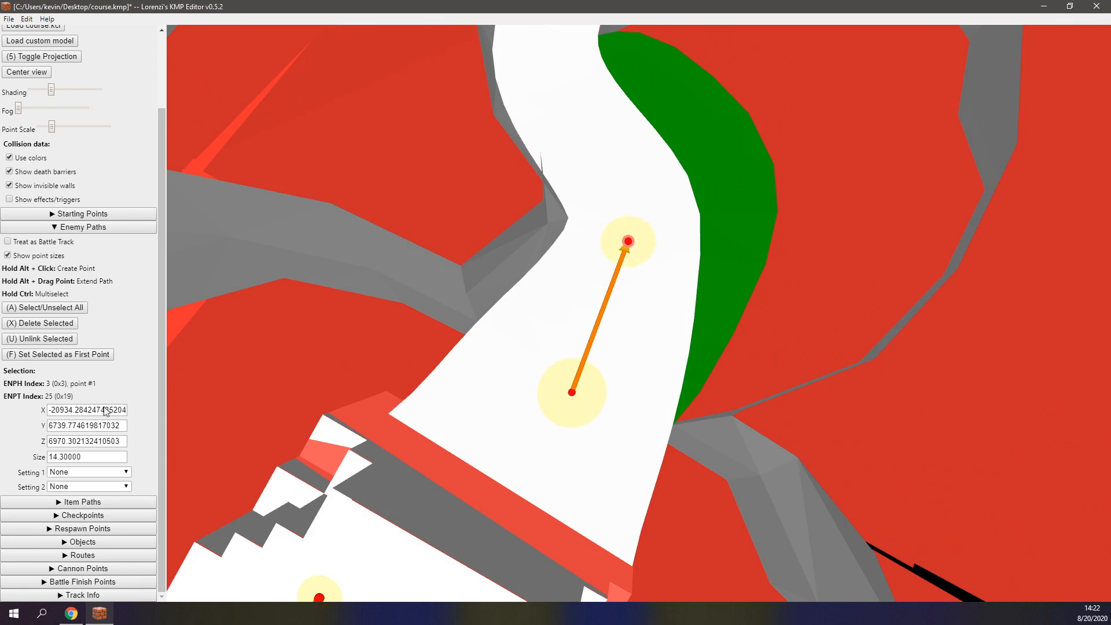
# Step: Extend the path along the winding road to about X 259, Y 2775, Z 18243, with the point size increased to about 15.9
pyautogui.moveTo(535, 126); pyautogui.dragTo(515, 377, button='middle')
pyautogui.keyDown('alt'); pyautogui.moveTo(608, 493); pyautogui.dragTo(539, 225); pyautogui.keyUp('alt')
pyautogui.keyDown('alt'); pyautogui.moveTo(540, 225); pyautogui.dragTo(592, 171); pyautogui.keyUp('alt')
pyautogui.moveTo(592, 171); pyautogui.dragTo(587, 265, button='middle')
pyautogui.keyDown('alt'); pyautogui.moveTo(560, 359); pyautogui.dragTo(654, 348); pyautogui.keyUp('alt')
pyautogui.moveTo(44, 457); pyautogui.dragTo(51, 453)
pyautogui.moveTo(651, 342); pyautogui.dragTo(655, 335)
pyautogui.keyDown('alt'); pyautogui.moveTo(655, 336); pyautogui.dragTo(762, 330); pyautogui.keyUp('alt')
pyautogui.moveTo(762, 330); pyautogui.dragTo(575, 399, button='middle')
pyautogui.keyDown('alt'); pyautogui.moveTo(574, 400); pyautogui.dragTo(625, 367); pyautogui.keyUp('alt')
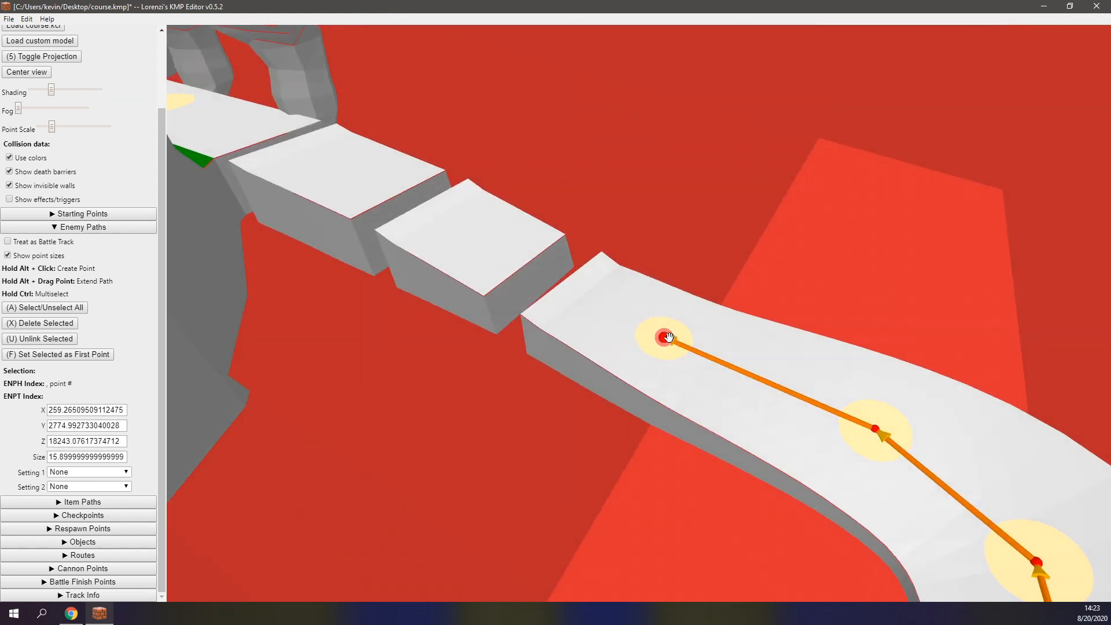
# Step: Extend the path across the separated road blocks to the road section just before the first path's starting point
pyautogui.keyDown('alt'); pyautogui.moveTo(663, 334); pyautogui.dragTo(300, 146); pyautogui.keyUp('alt')
pyautogui.moveTo(341, 165); pyautogui.dragTo(417, 239, button='right')
pyautogui.keyDown('alt'); pyautogui.moveTo(436, 279); pyautogui.dragTo(357, 248); pyautogui.keyUp('alt')
pyautogui.moveTo(451, 286); pyautogui.dragTo(607, 324, button='right')
pyautogui.scroll(1, 717, 285)
pyautogui.moveTo(525, 310); pyautogui.dragTo(734, 282, button='right')
pyautogui.scroll(-5, 668, 304)
pyautogui.moveTo(669, 304); pyautogui.dragTo(692, 303, button='right')
pyautogui.click(470, 320)
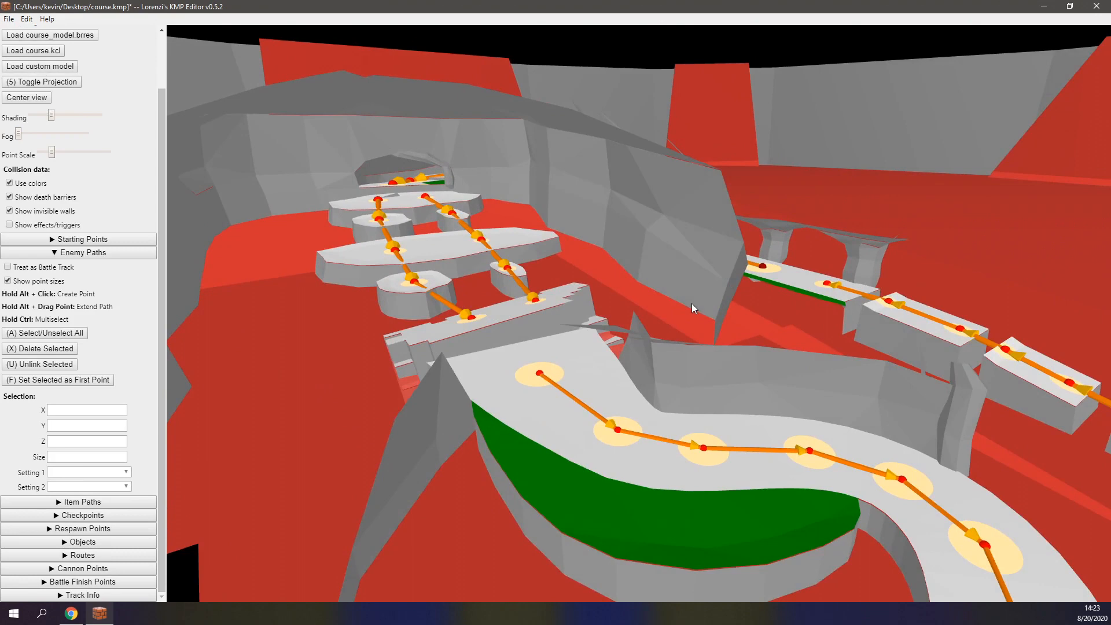
# Step: Fine-tune the points on the separated blocks, placing the last block's far-edge point at about X 450, Y 5221, Z 3727
pyautogui.moveTo(652, 346); pyautogui.dragTo(658, 372, button='right')
pyautogui.scroll(-2, 568, 339)
pyautogui.scroll(2, 568, 339)
pyautogui.click(557, 422)
pyautogui.click(605, 383)
pyautogui.moveTo(605, 380); pyautogui.dragTo(610, 378)
pyautogui.moveTo(635, 360); pyautogui.dragTo(670, 368, button='right')
pyautogui.scroll(3, 671, 368)
pyautogui.click(659, 424)
pyautogui.moveTo(659, 426); pyautogui.dragTo(661, 421)
pyautogui.moveTo(661, 420); pyautogui.dragTo(630, 410, button='right')
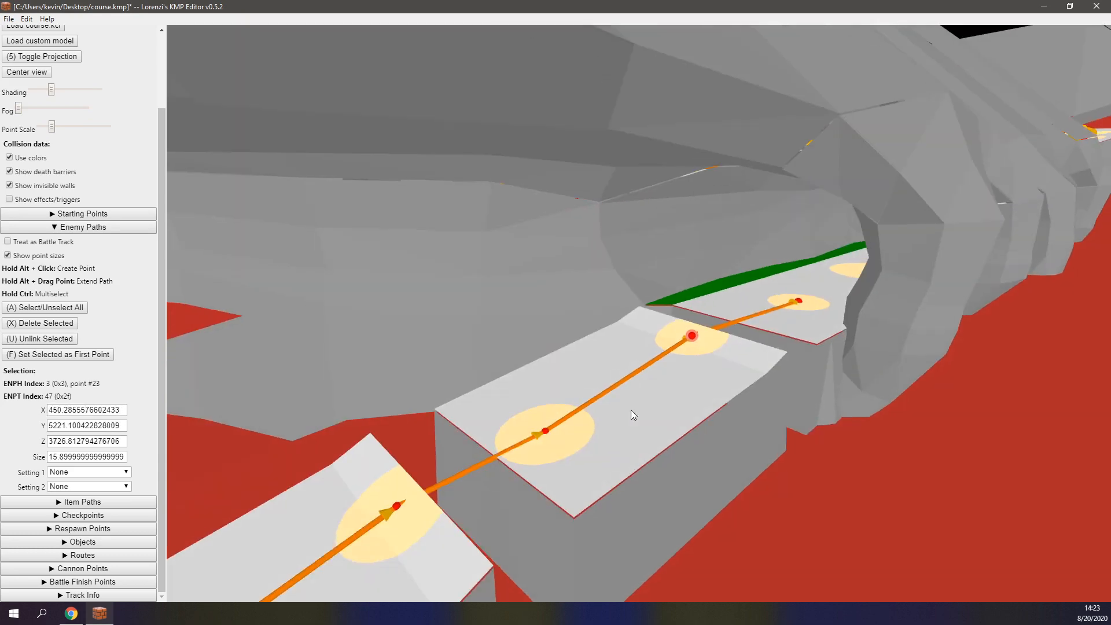
# Step: Reposition the point near the last block's front edge to about X 696, Y 4698, Z 7578
pyautogui.moveTo(545, 430); pyautogui.dragTo(547, 427)
pyautogui.moveTo(563, 421); pyautogui.dragTo(660, 404, button='right')
pyautogui.keyDown('alt'); pyautogui.click(890, 532); pyautogui.keyUp('alt')
pyautogui.moveTo(894, 517); pyautogui.dragTo(746, 477, button='middle')
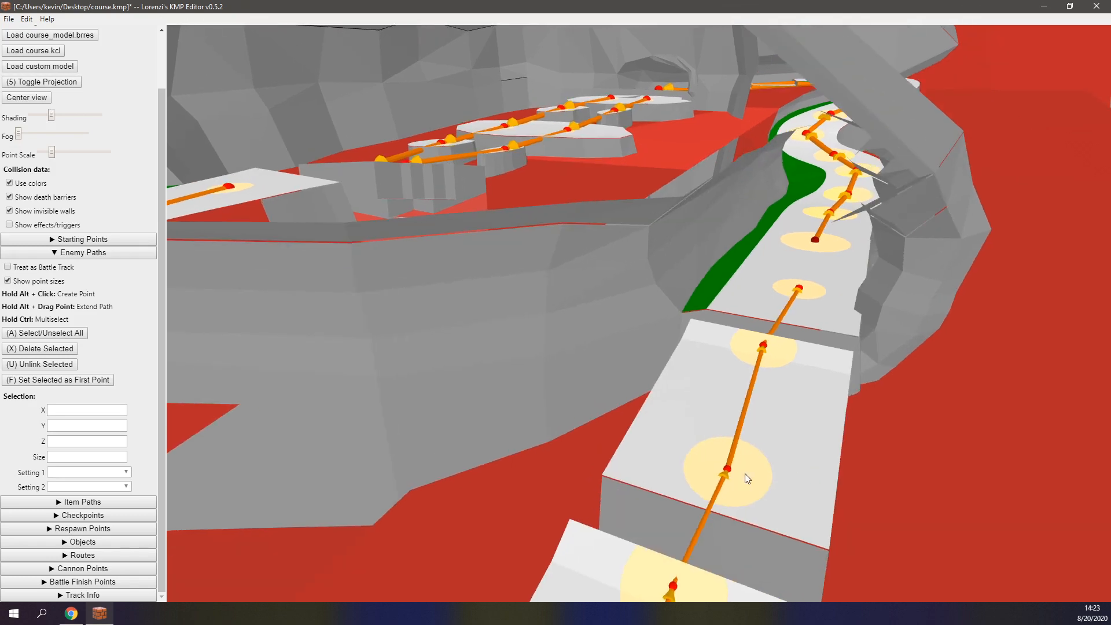
pyautogui.scroll(3, 727, 467)
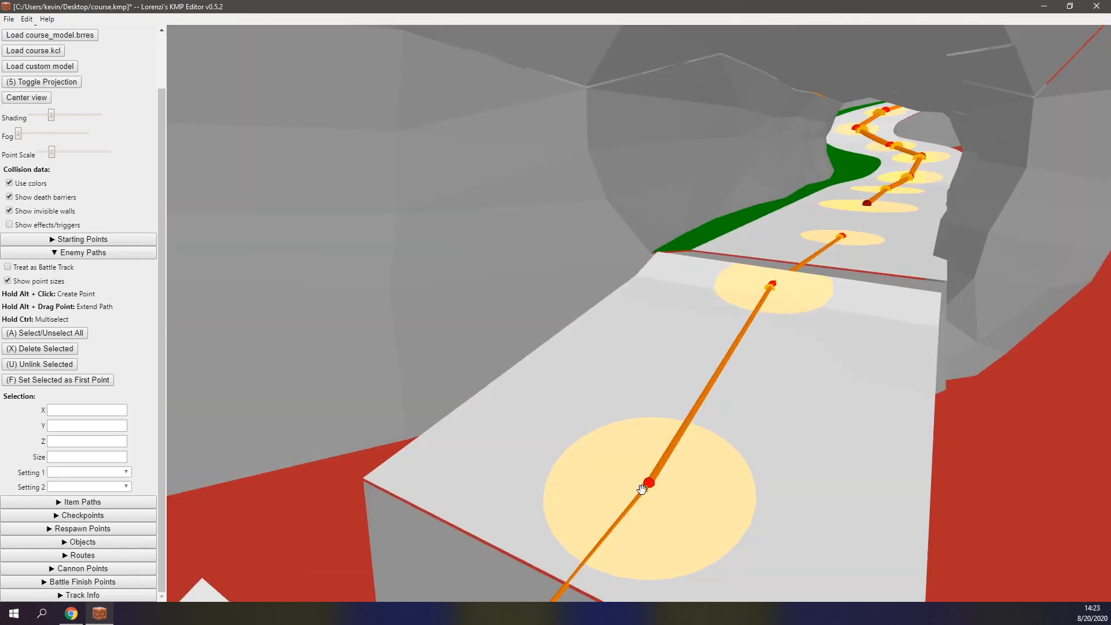
pyautogui.click(648, 485)
pyautogui.moveTo(647, 486); pyautogui.dragTo(649, 485)
pyautogui.scroll(-4, 662, 476)
pyautogui.moveTo(662, 476); pyautogui.dragTo(684, 467, button='right')
pyautogui.moveTo(698, 288); pyautogui.dragTo(703, 293)
pyautogui.scroll(-4, 701, 296)
pyautogui.moveTo(698, 324); pyautogui.dragTo(717, 402, button='right')
pyautogui.scroll(-1, 734, 392)
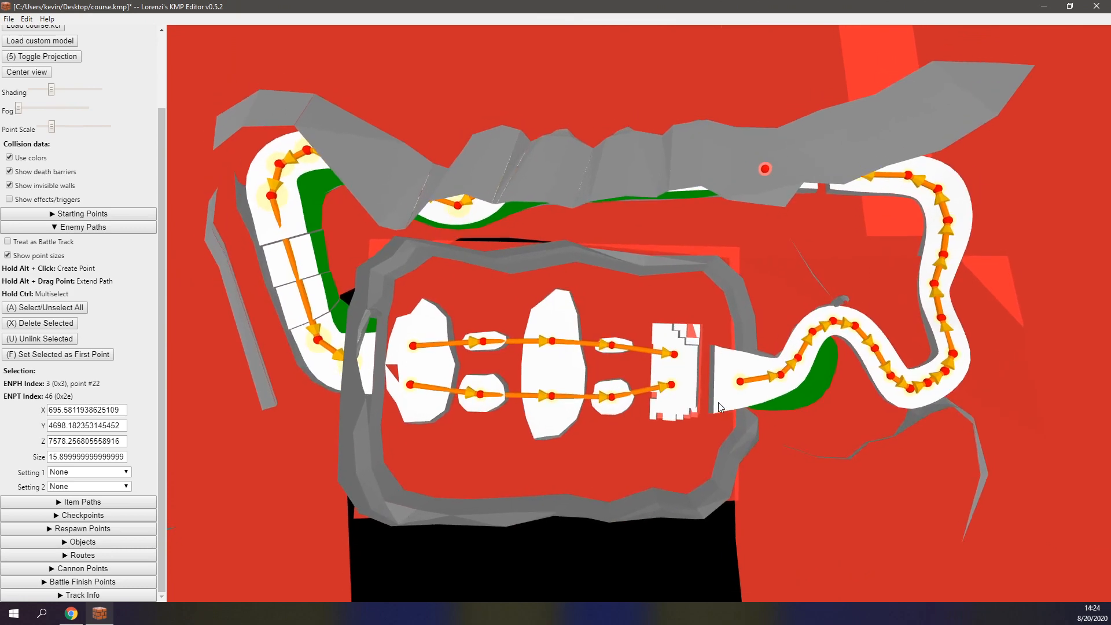
# Step: Save the course file and close the KMP editor
pyautogui.click(9, 18)
pyautogui.click(23, 66)
pyautogui.click(1095, 6)
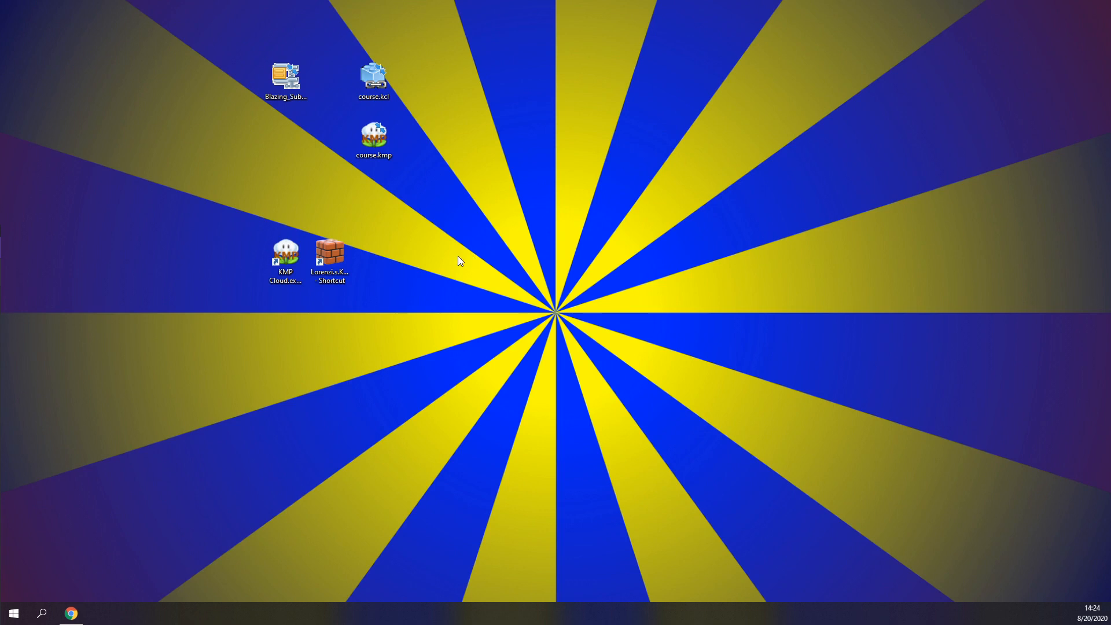
# Step: Switch to KMP Cloud and open course.kmp from the Desktop
pyautogui.doubleClick(288, 257)
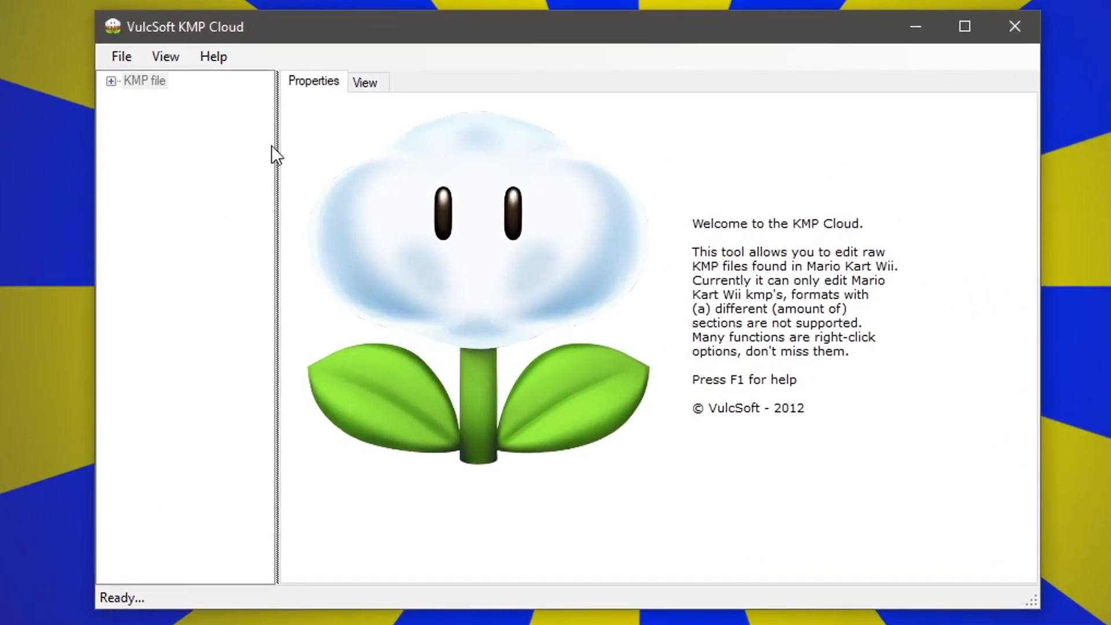
pyautogui.click(122, 57)
pyautogui.click(149, 106)
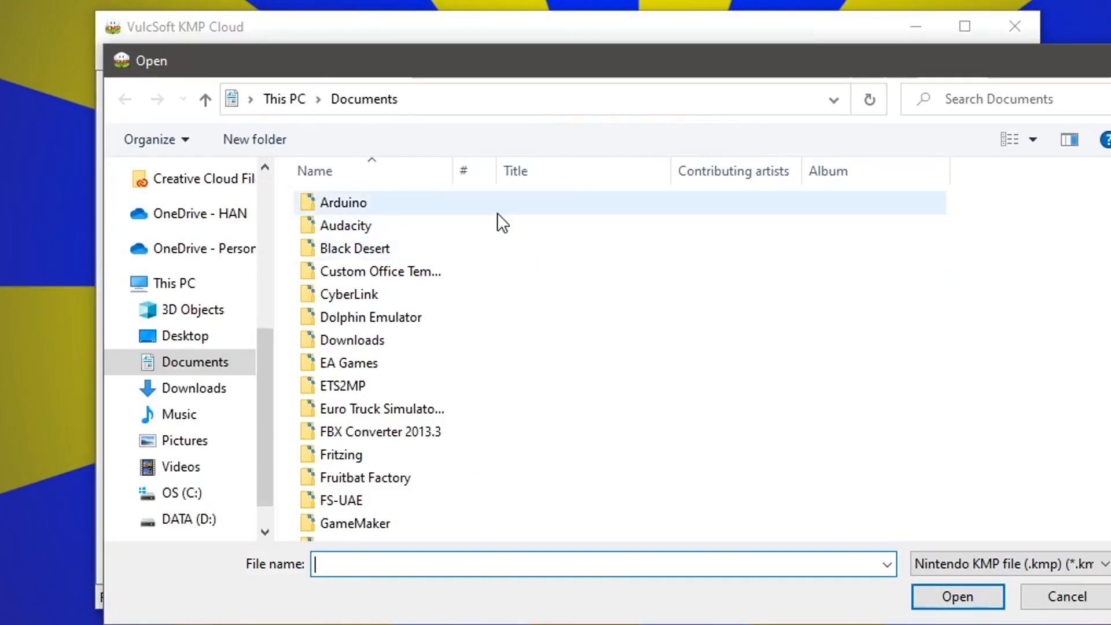
pyautogui.scroll(4, 186, 226)
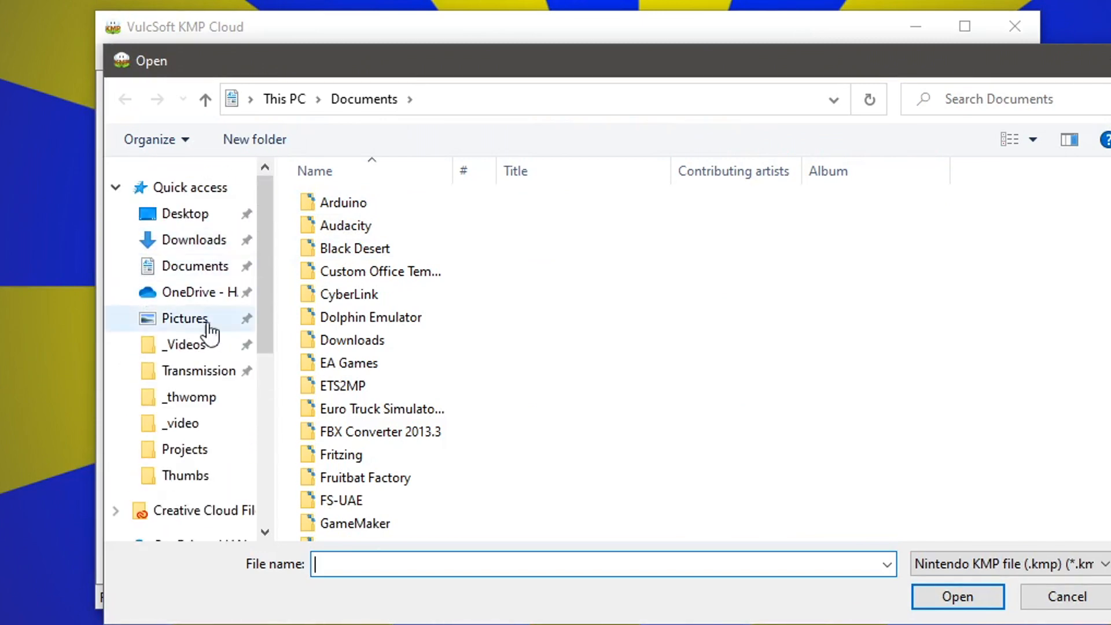
pyautogui.click(191, 223)
pyautogui.doubleClick(431, 208)
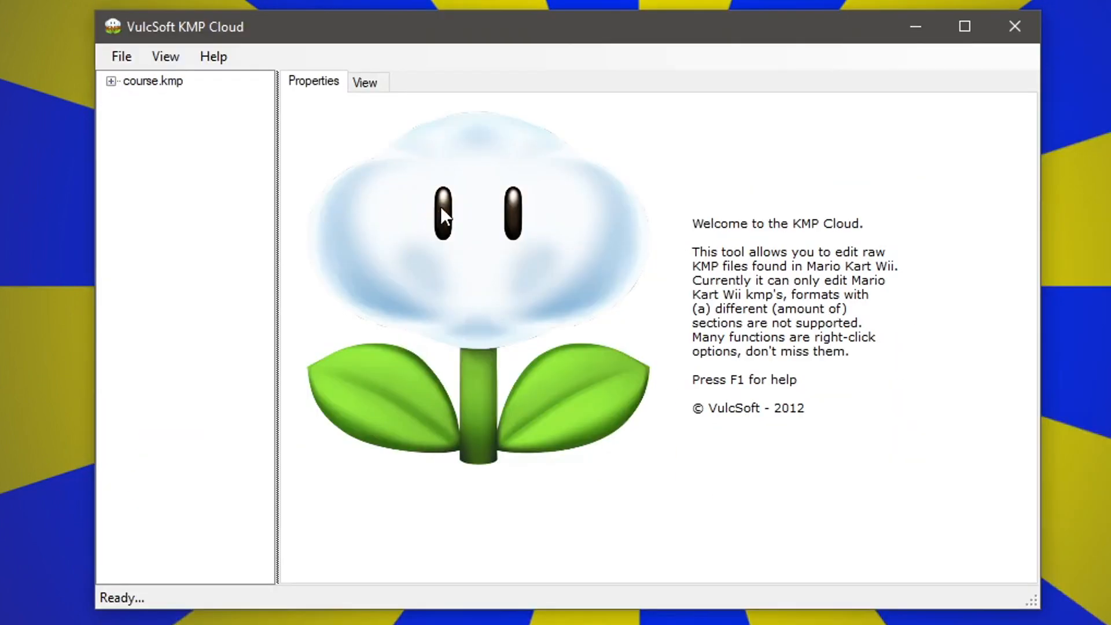
# Step: Expand the enemy routes of course.kmp and display their points enlarged on the map
pyautogui.click(111, 81)
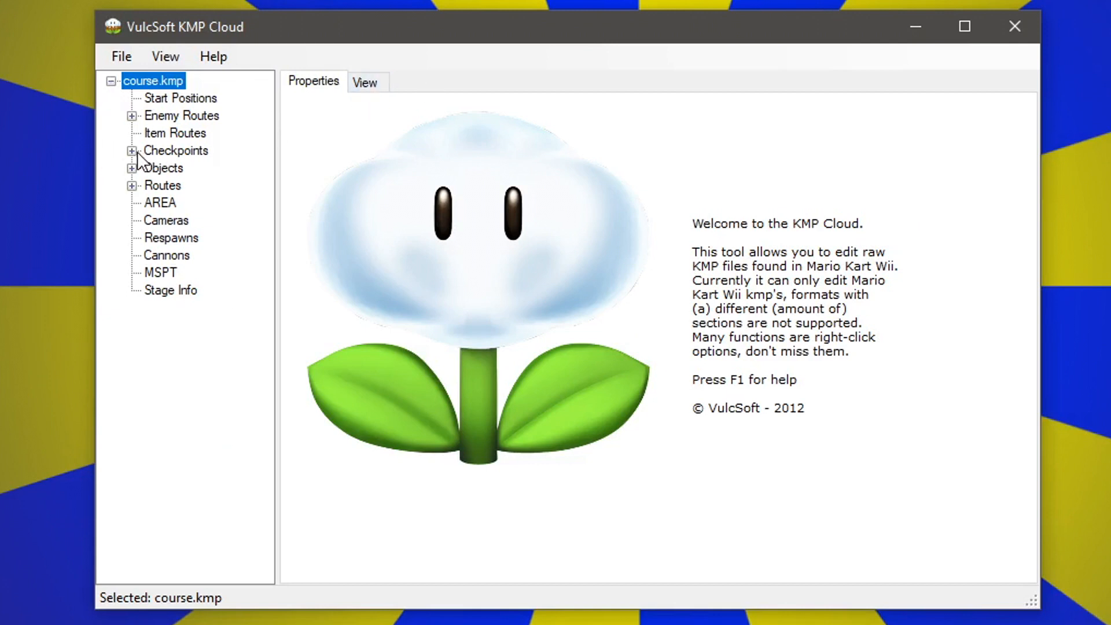
pyautogui.doubleClick(168, 116)
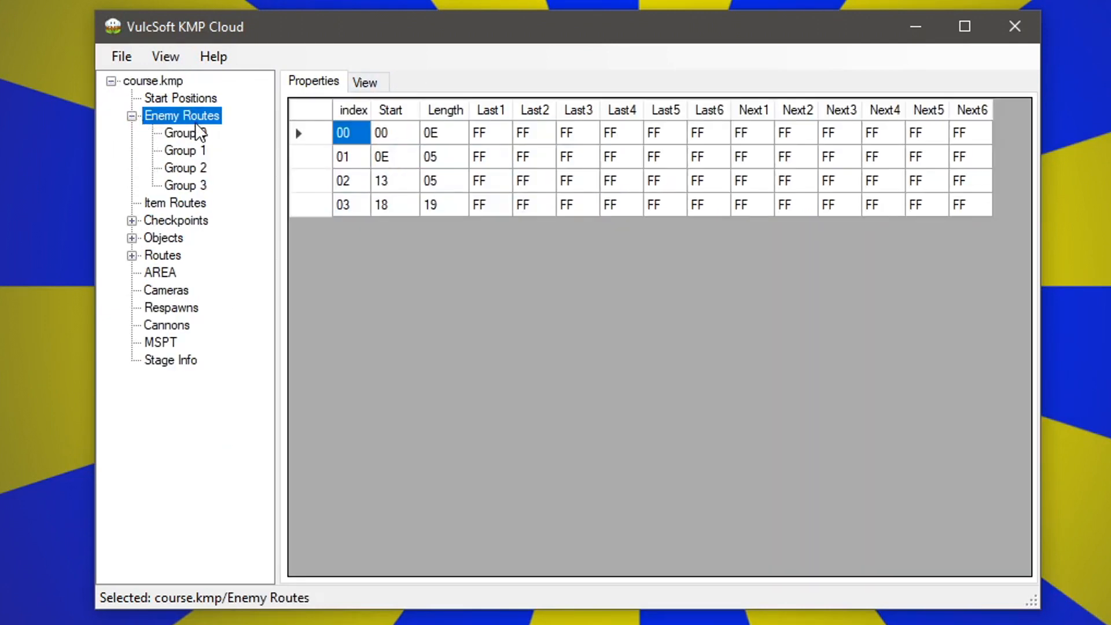
pyautogui.click(364, 82)
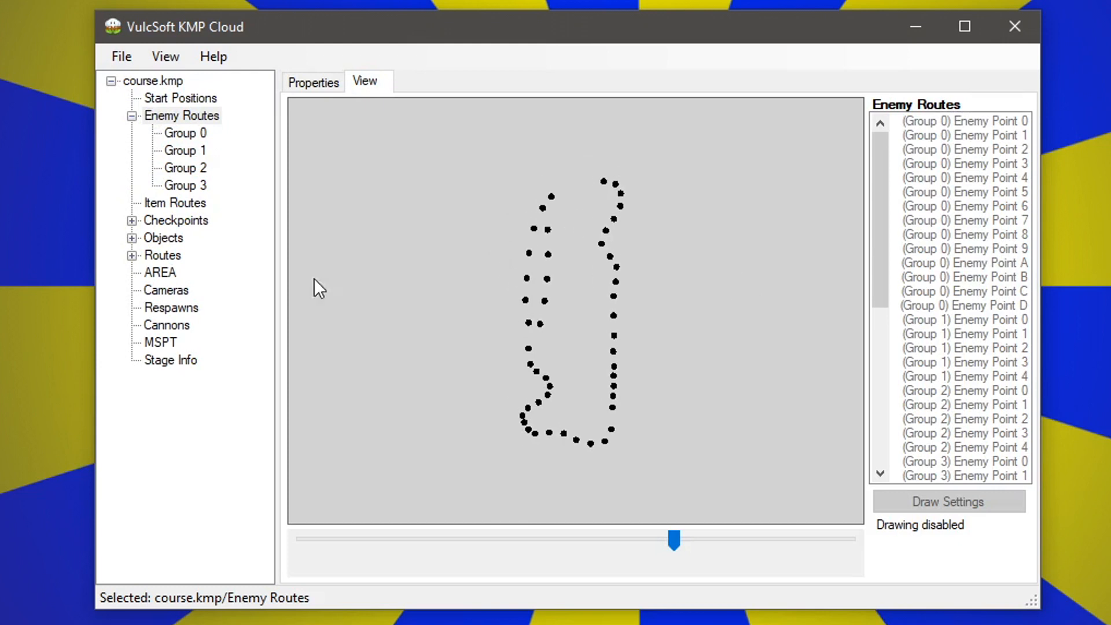
pyautogui.moveTo(675, 543); pyautogui.dragTo(667, 491)
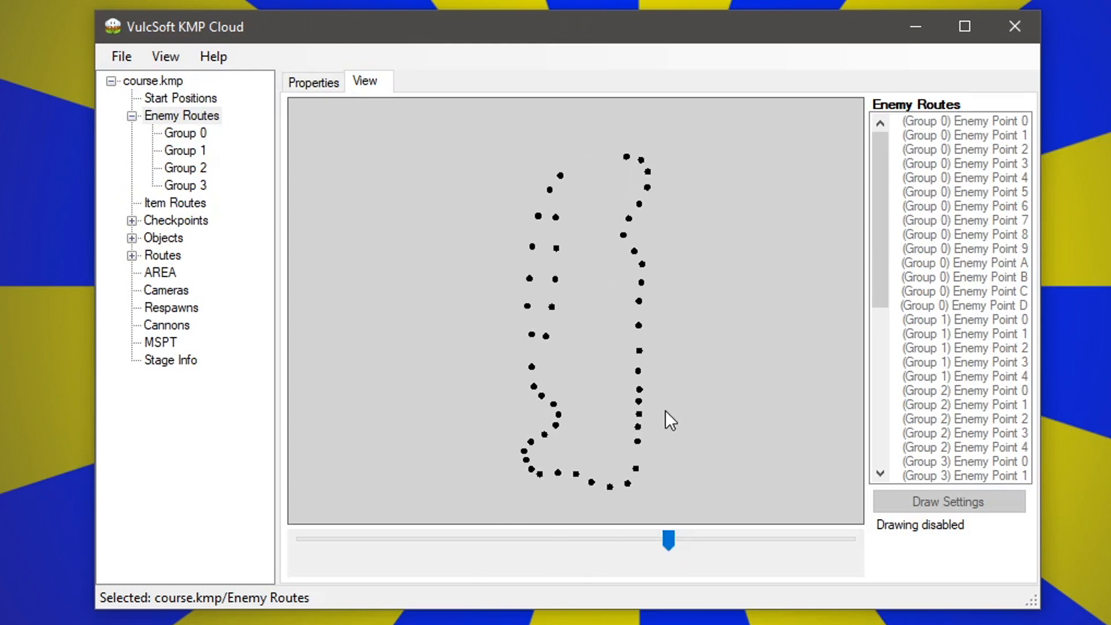
# Step: Examine on the map which part of the track each enemy route group from 0 to 3 covers
pyautogui.click(180, 134)
pyautogui.press('Down')
pyautogui.press('Down')
pyautogui.press('Down')
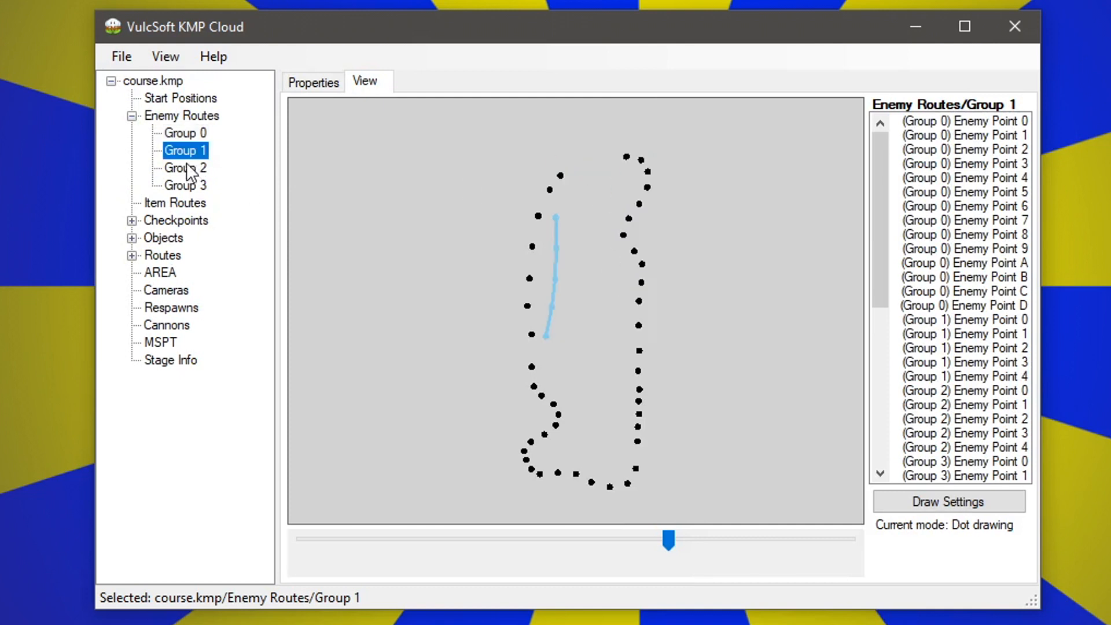
pyautogui.click(186, 167)
pyautogui.click(188, 137)
pyautogui.click(186, 149)
pyautogui.click(193, 171)
pyautogui.click(183, 180)
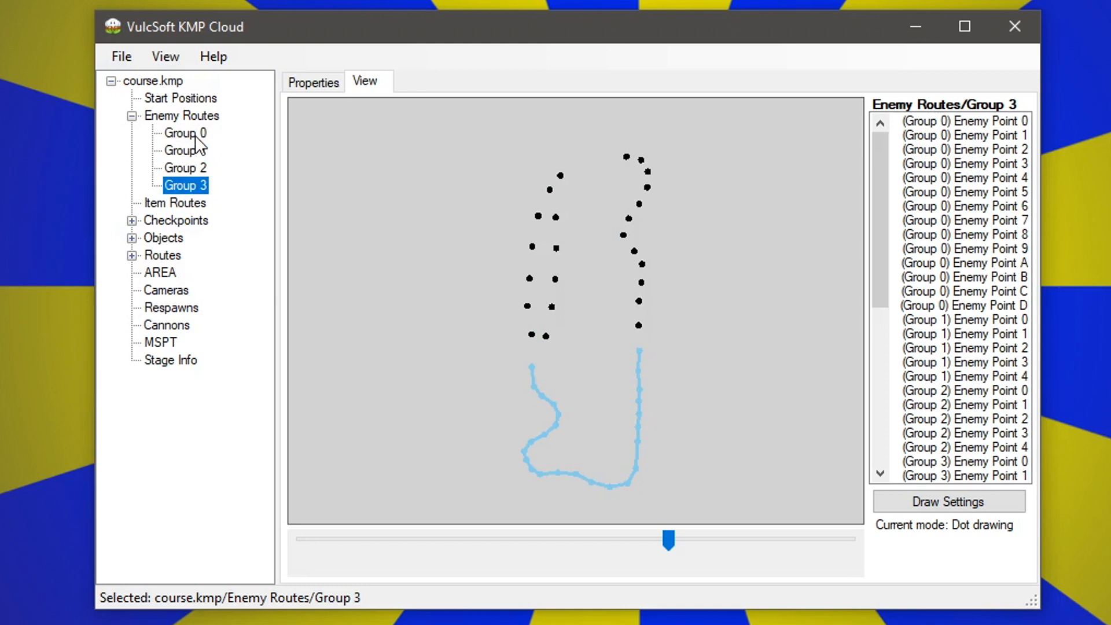
pyautogui.click(204, 134)
pyautogui.click(199, 152)
pyautogui.click(201, 169)
pyautogui.click(188, 184)
pyautogui.click(200, 134)
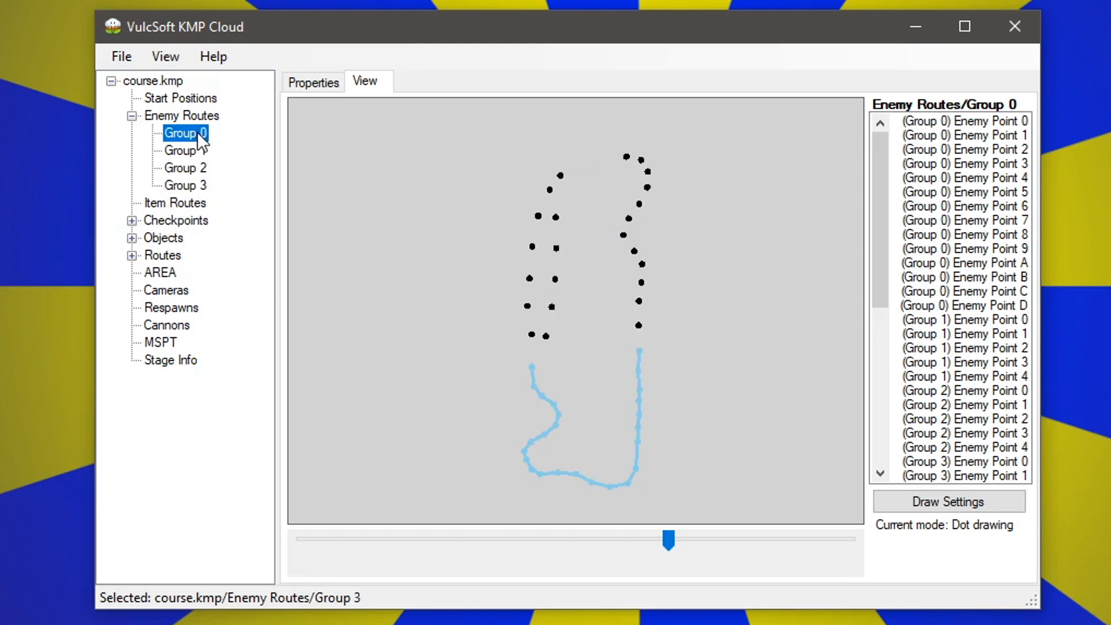
pyautogui.click(215, 115)
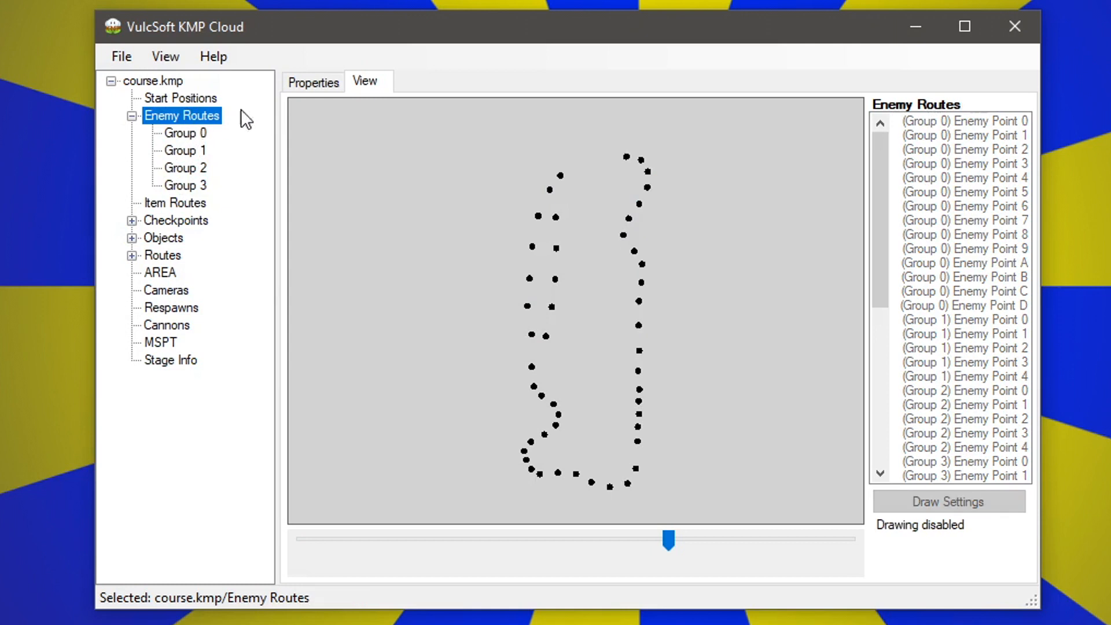
# Step: Examine the enemy route table's index, Last and Next entries and compare group 0 with its path on the map
pyautogui.click(312, 84)
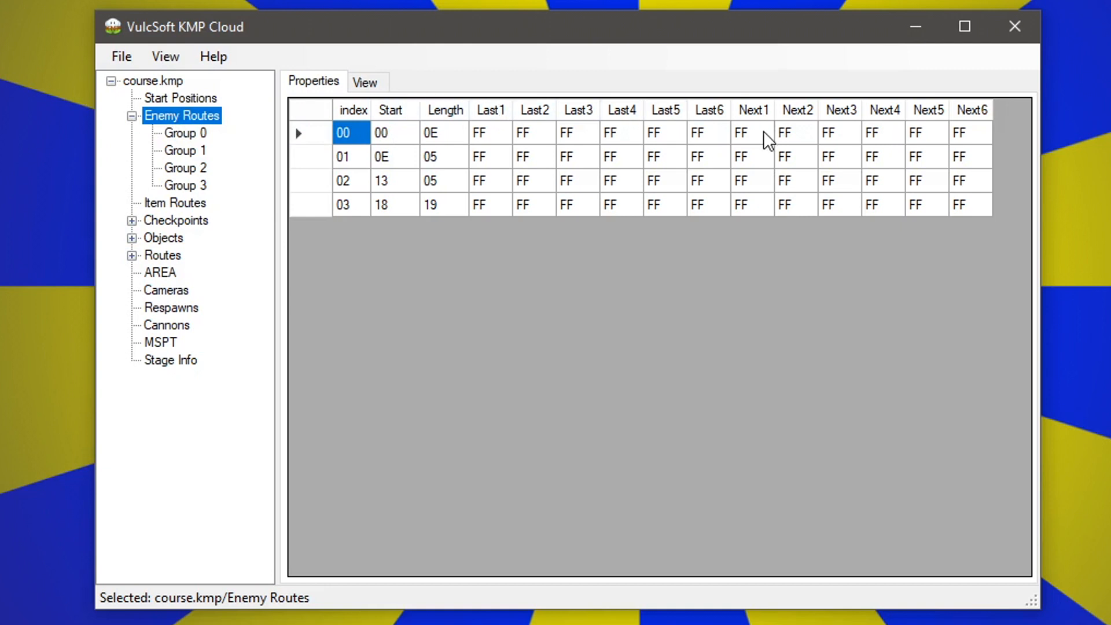
pyautogui.click(354, 132)
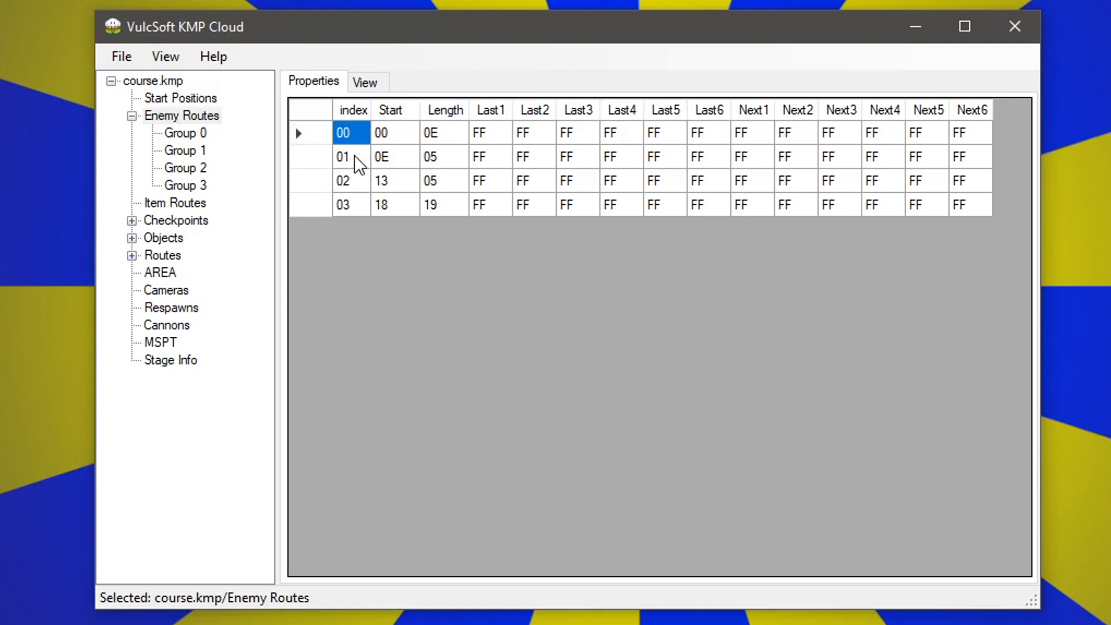
pyautogui.click(354, 155)
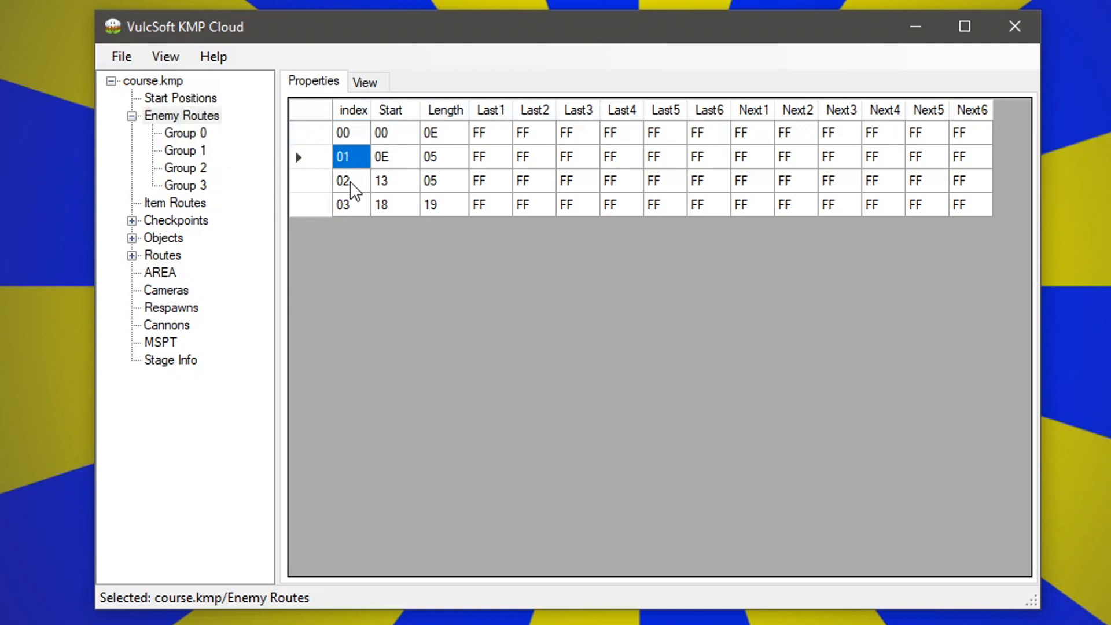
pyautogui.click(350, 182)
pyautogui.click(343, 205)
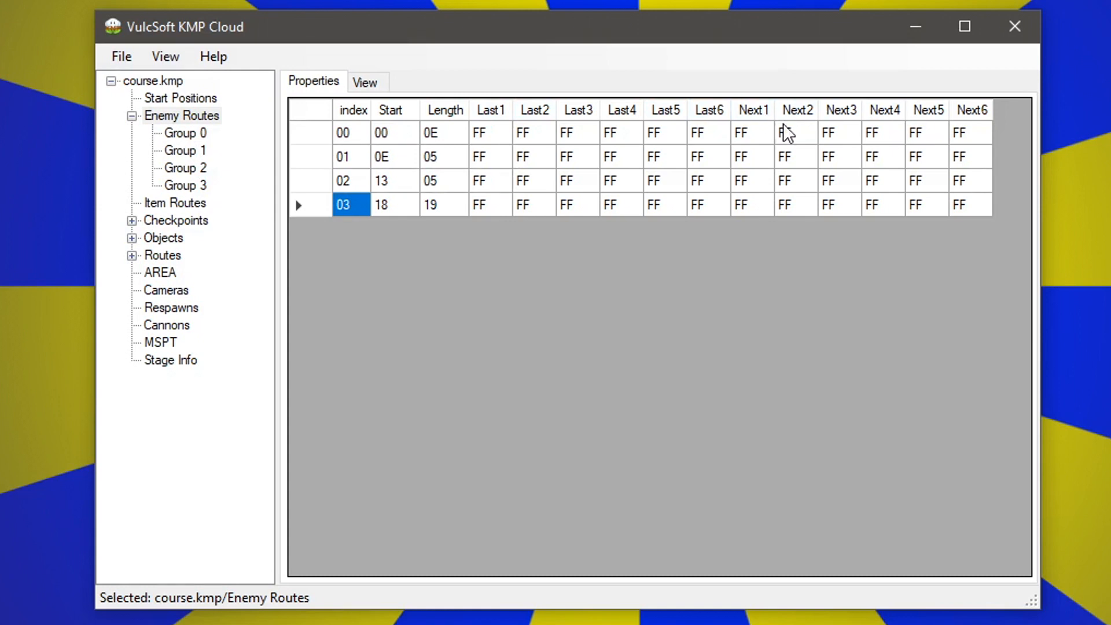
pyautogui.click(752, 137)
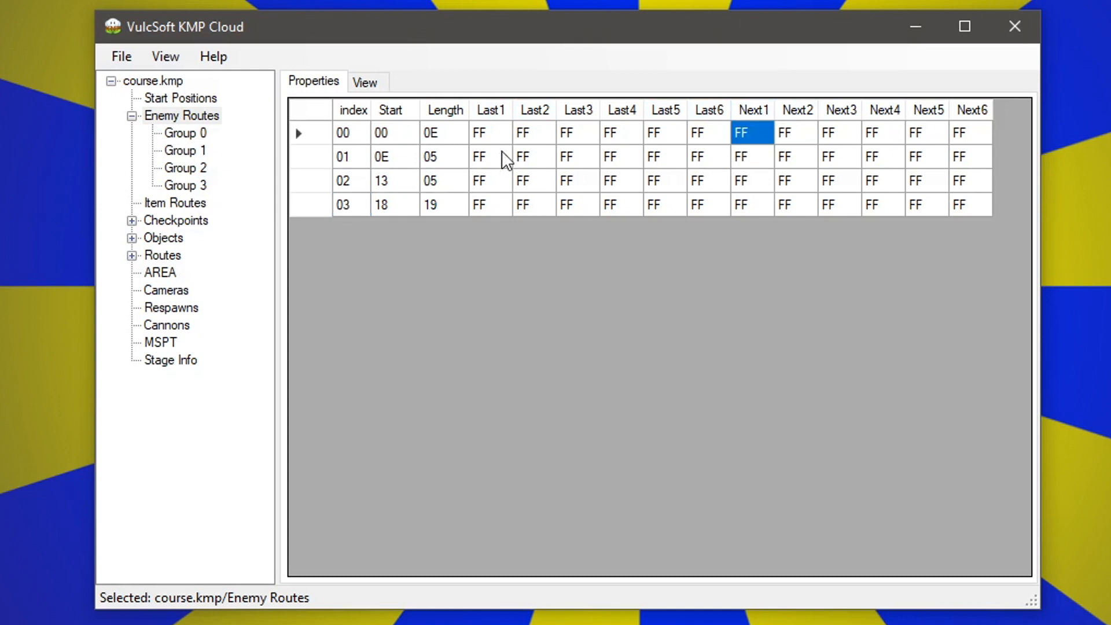
pyautogui.click(324, 134)
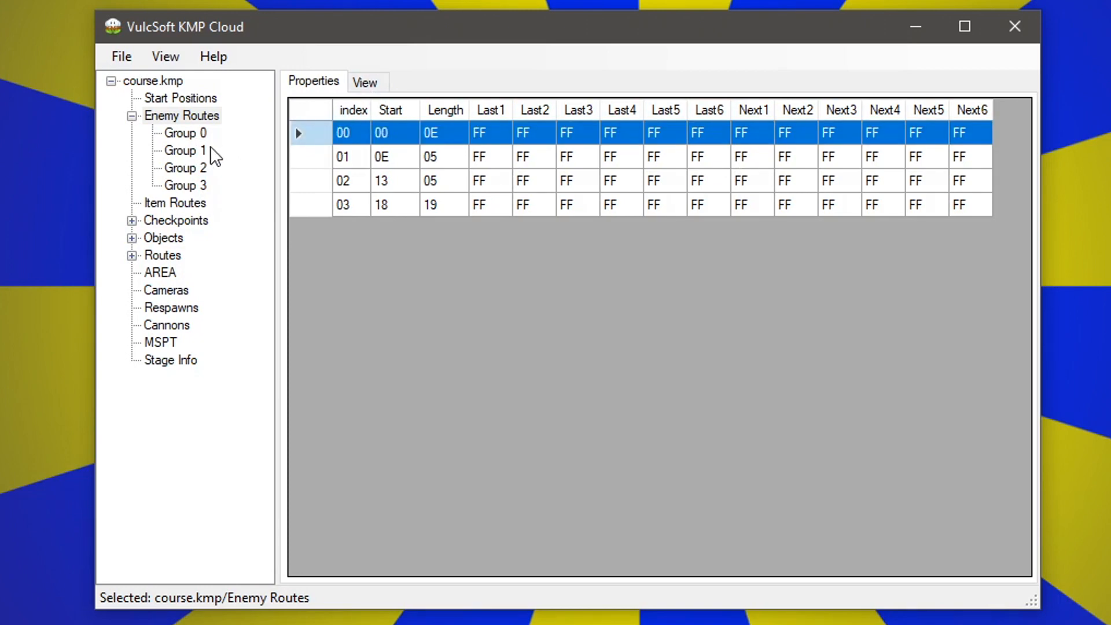
pyautogui.click(355, 81)
pyautogui.click(194, 135)
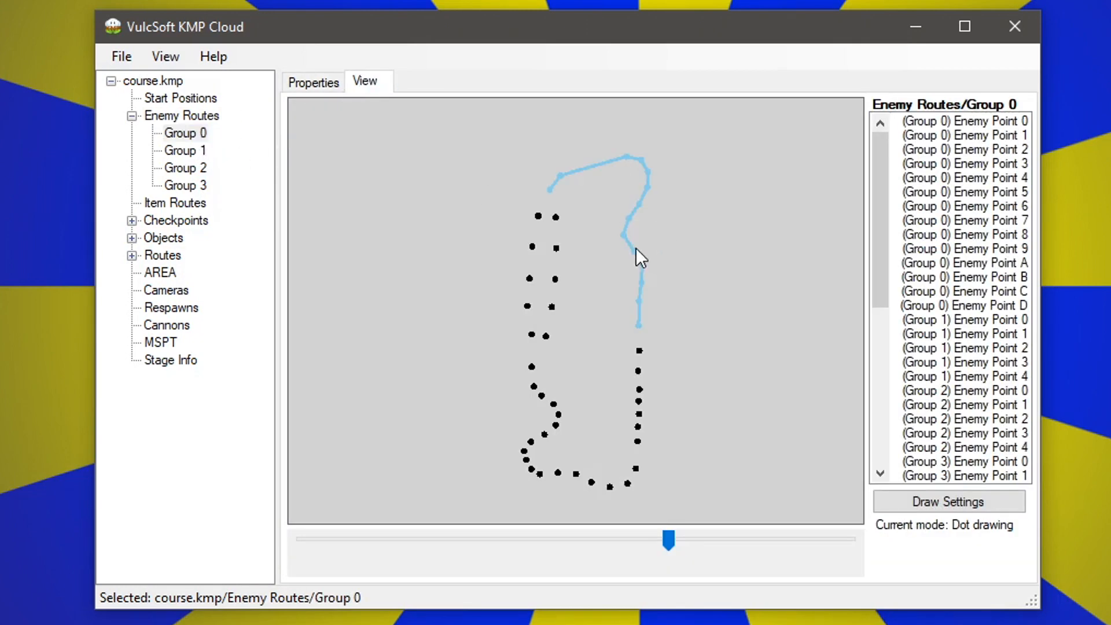
pyautogui.click(321, 82)
pyautogui.click(149, 115)
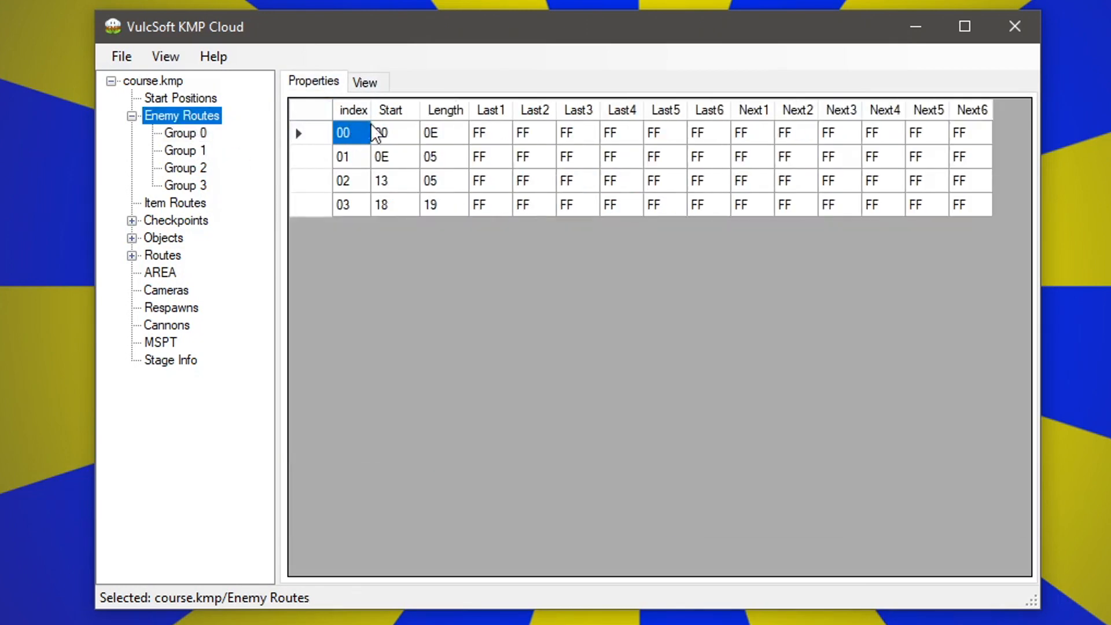
pyautogui.click(338, 134)
pyautogui.click(499, 133)
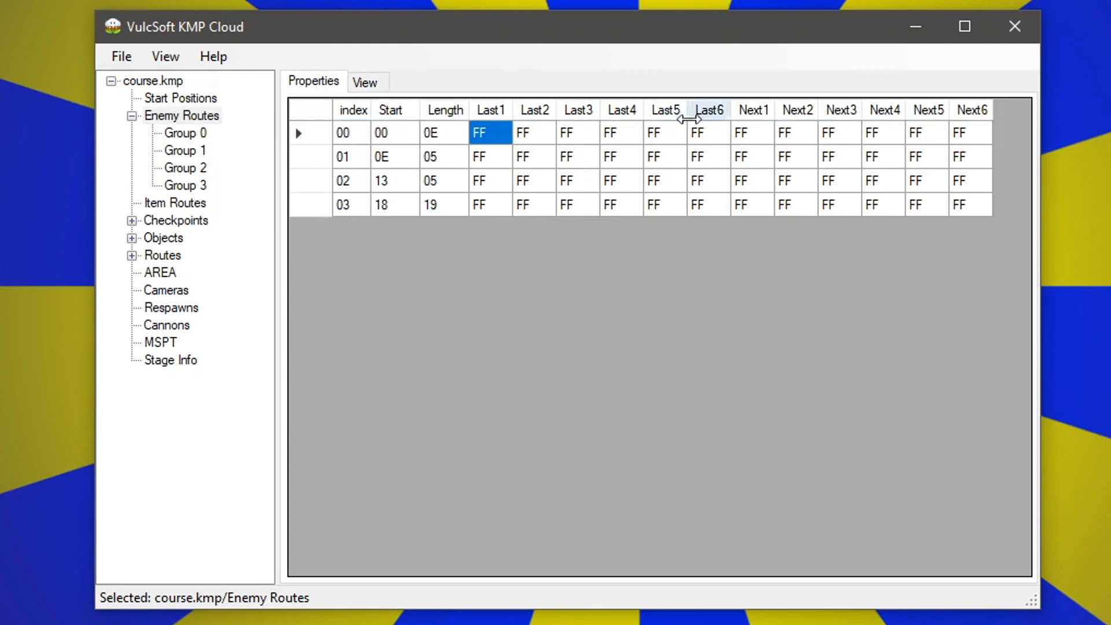
pyautogui.moveTo(707, 133); pyautogui.dragTo(499, 204)
pyautogui.click(501, 156)
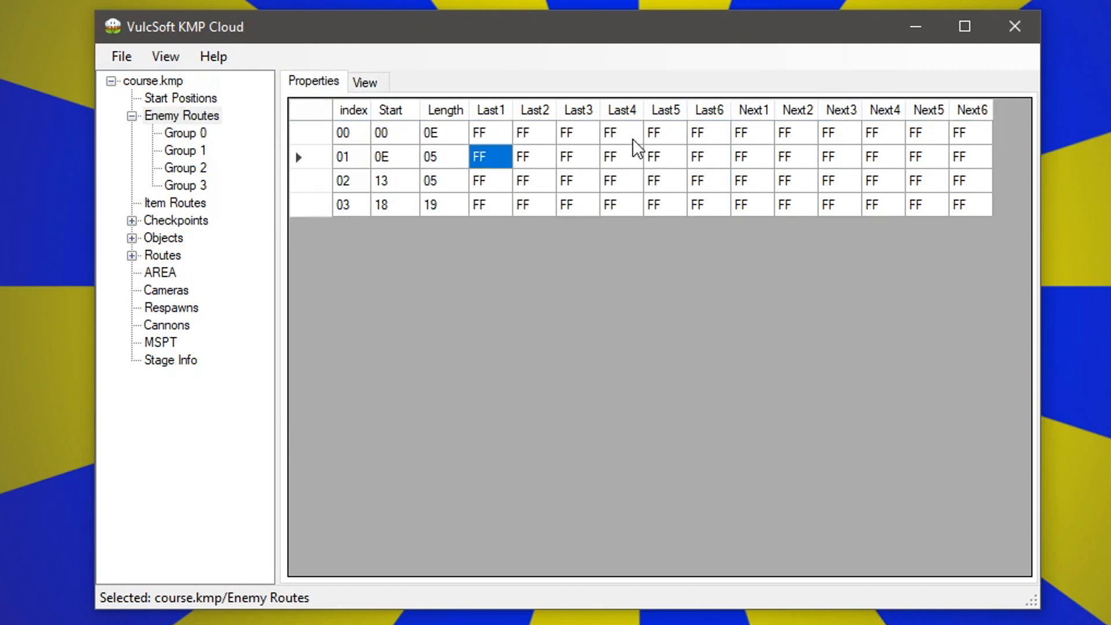
pyautogui.click(723, 132)
pyautogui.click(320, 137)
pyautogui.click(342, 129)
pyautogui.click(315, 140)
# Step: Link enemy route group 0 to both following groups by setting its Next1 to 1 and Next2 to 2
pyautogui.click(752, 134)
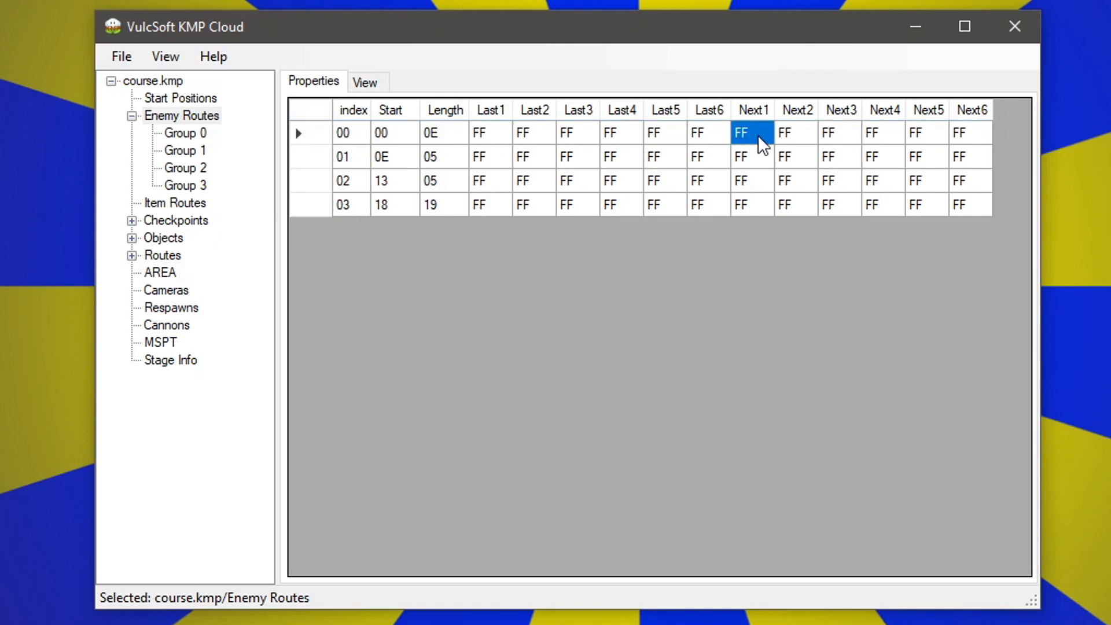
pyautogui.write('1')
pyautogui.click(787, 139)
pyautogui.write('2')
pyautogui.click(760, 133)
# Step: Check the paths of groups 0, 1 and 2 on the map, then review group 0's Next entries in the enemy route table
pyautogui.click(380, 86)
pyautogui.click(207, 133)
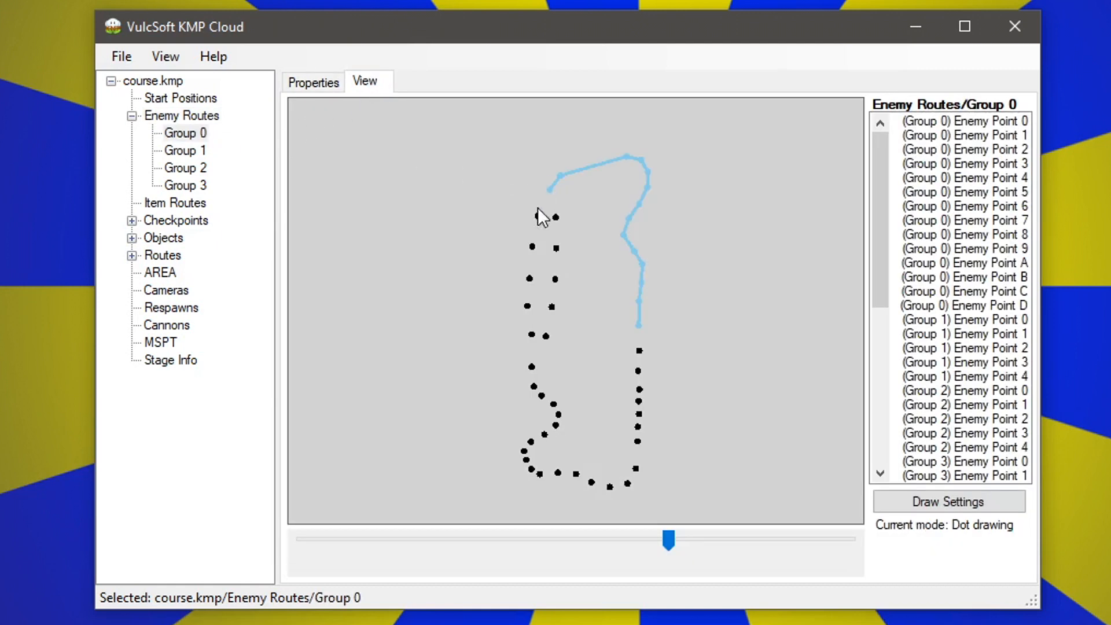
pyautogui.click(186, 150)
pyautogui.click(196, 169)
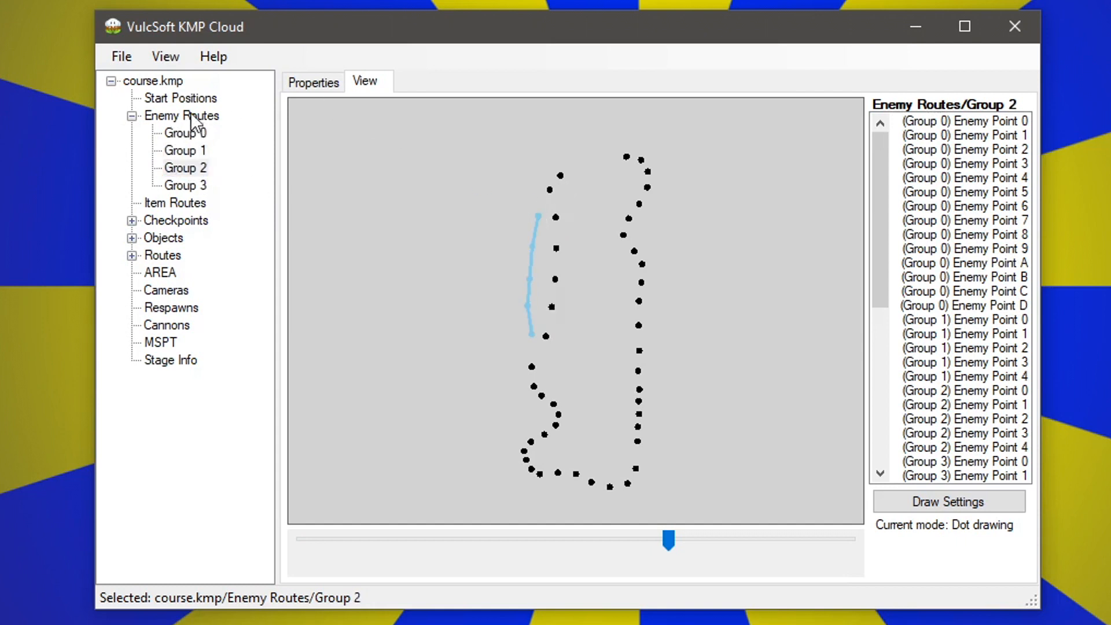
pyautogui.click(182, 115)
pyautogui.click(313, 82)
pyautogui.moveTo(752, 133); pyautogui.dragTo(843, 134)
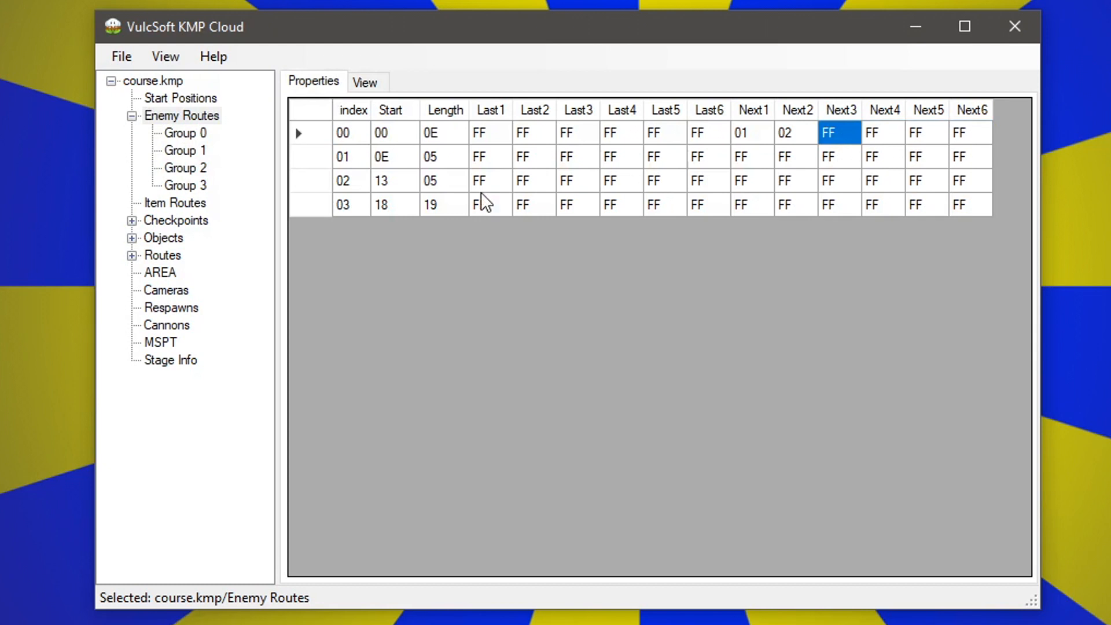
# Step: Link enemy route group 1 by setting its Last1 to 00 and its Next1 to 3
pyautogui.click(311, 157)
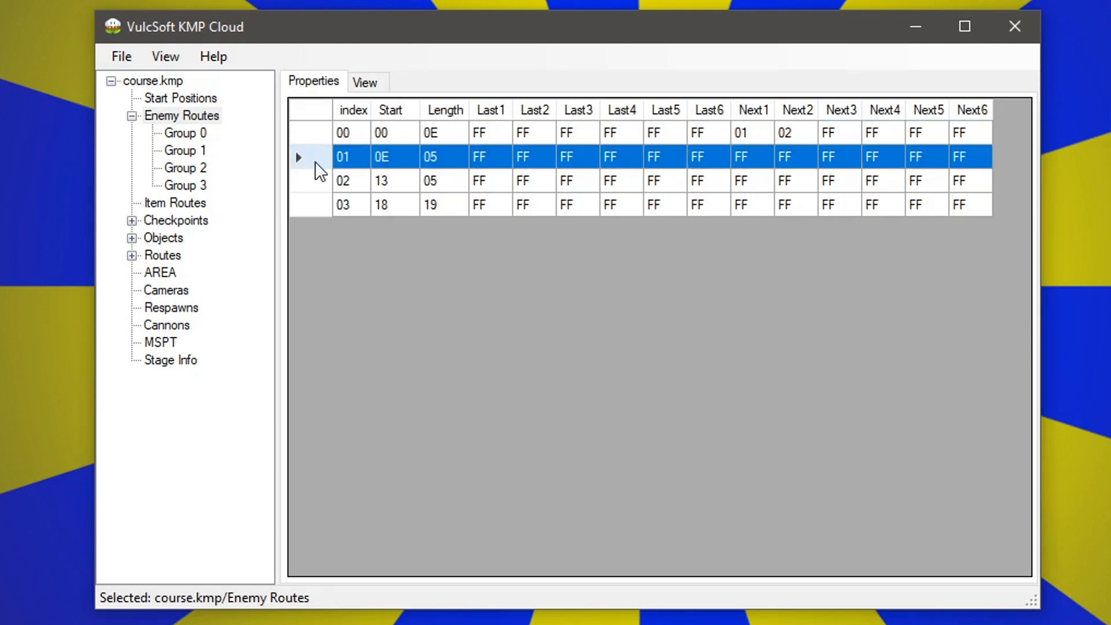
pyautogui.click(480, 153)
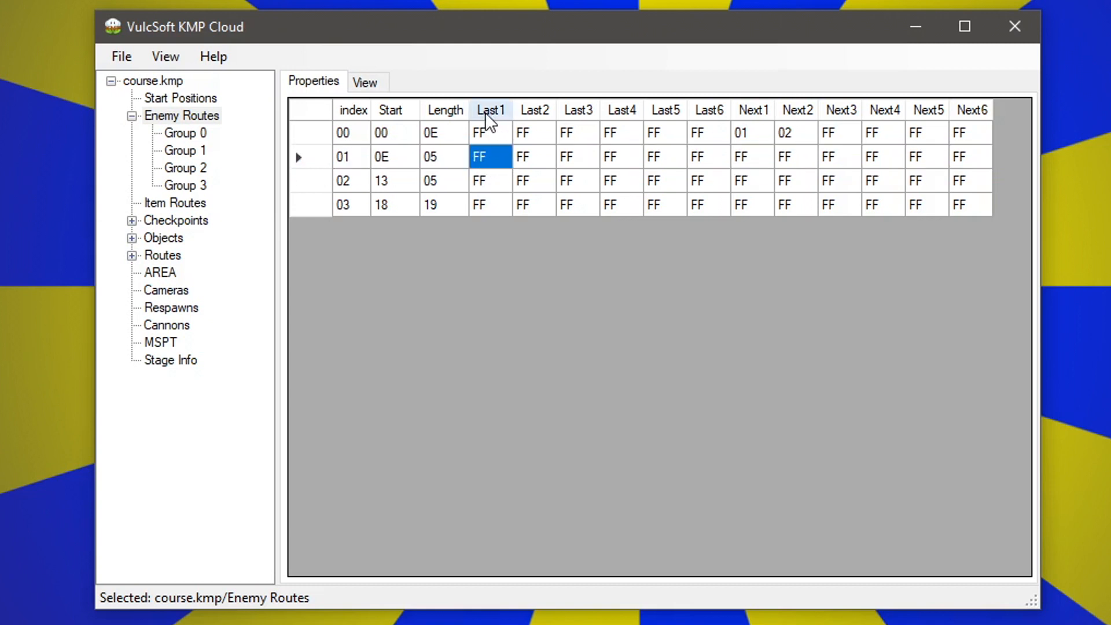
pyautogui.write('00')
pyautogui.click(499, 177)
pyautogui.click(498, 158)
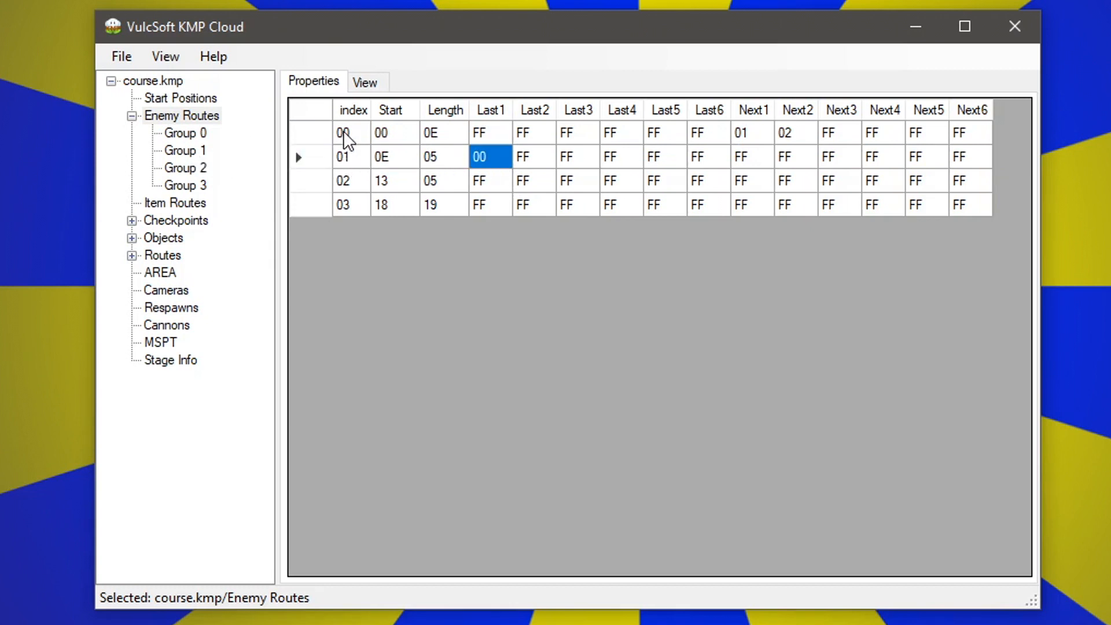
pyautogui.click(753, 162)
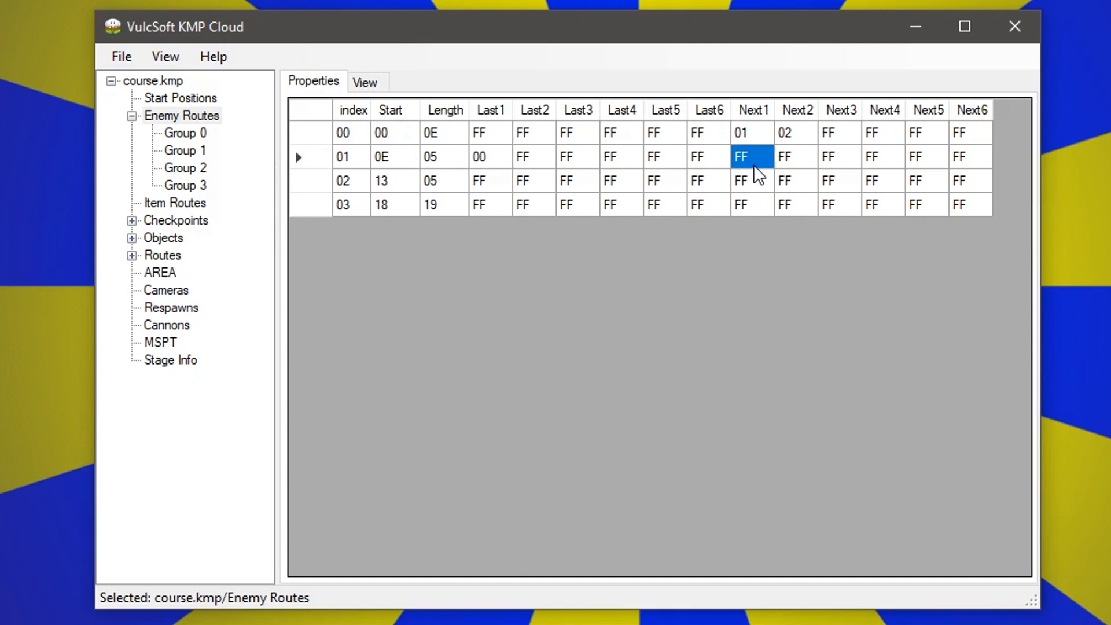
pyautogui.write('3')
# Step: Link enemy route group 2 by setting its Last1 to 0 and its Next1 to 3
pyautogui.click(491, 177)
pyautogui.write('0')
pyautogui.click(732, 175)
pyautogui.write('3')
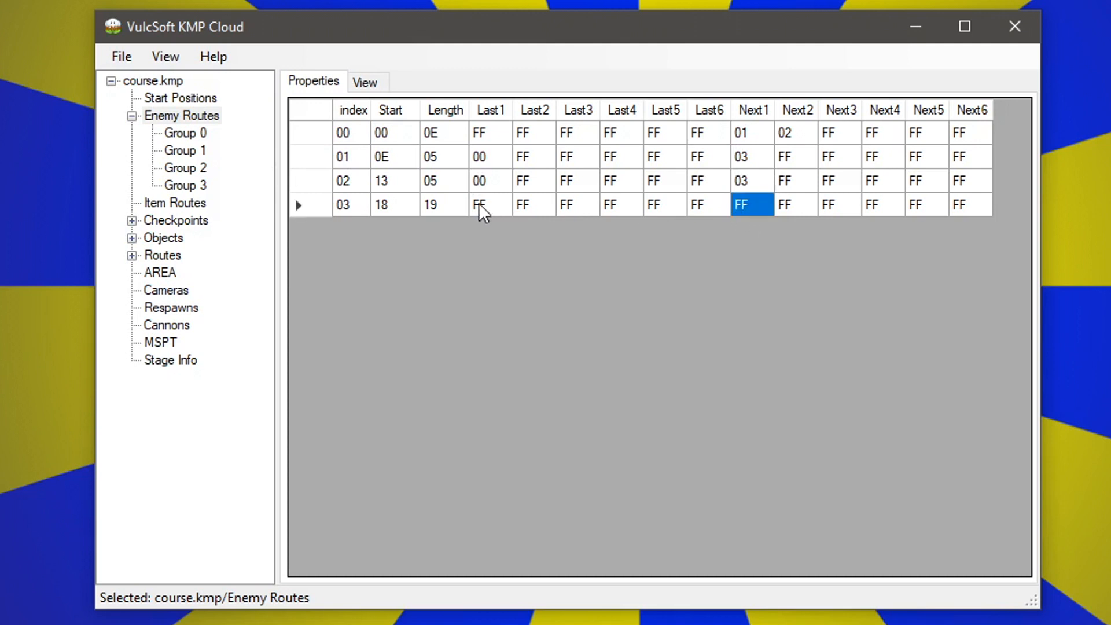
# Step: Link enemy route group 3 by setting Last1 to 01, Last2 to 02 and Next1 to 0
pyautogui.click(322, 208)
pyautogui.click(490, 206)
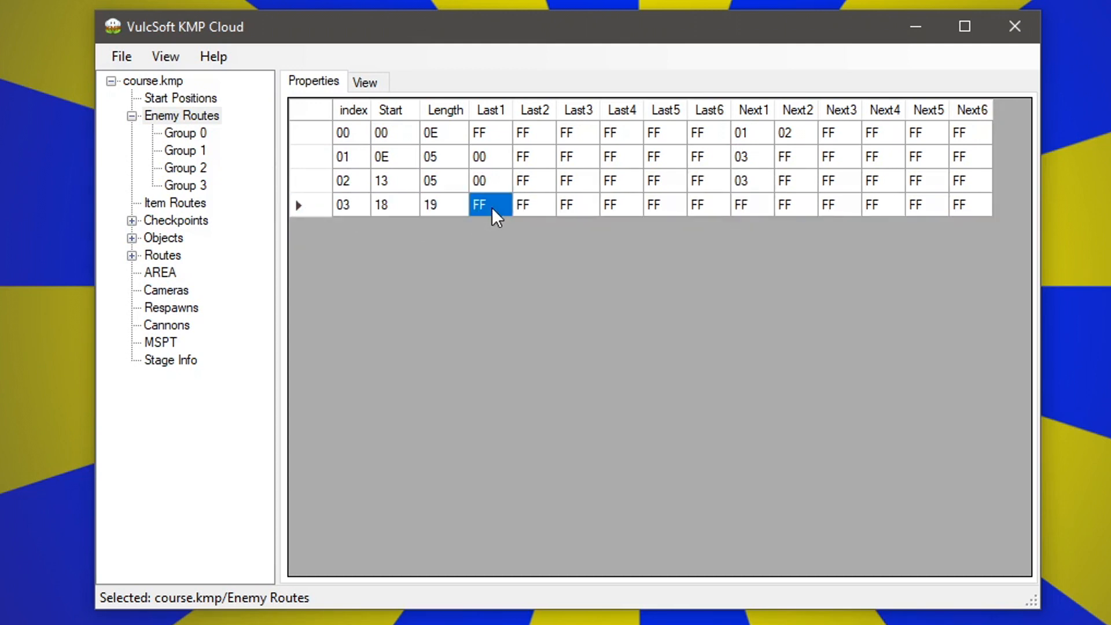
pyautogui.write('01')
pyautogui.click(537, 208)
pyautogui.write('02')
pyautogui.click(568, 211)
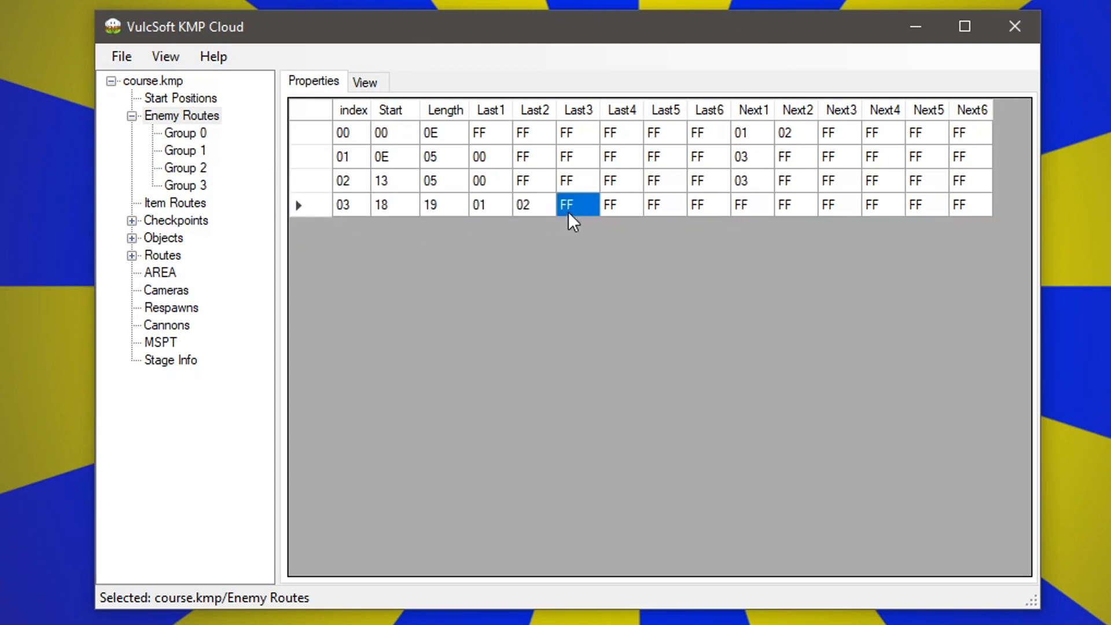
pyautogui.click(747, 206)
pyautogui.write('0')
pyautogui.click(765, 182)
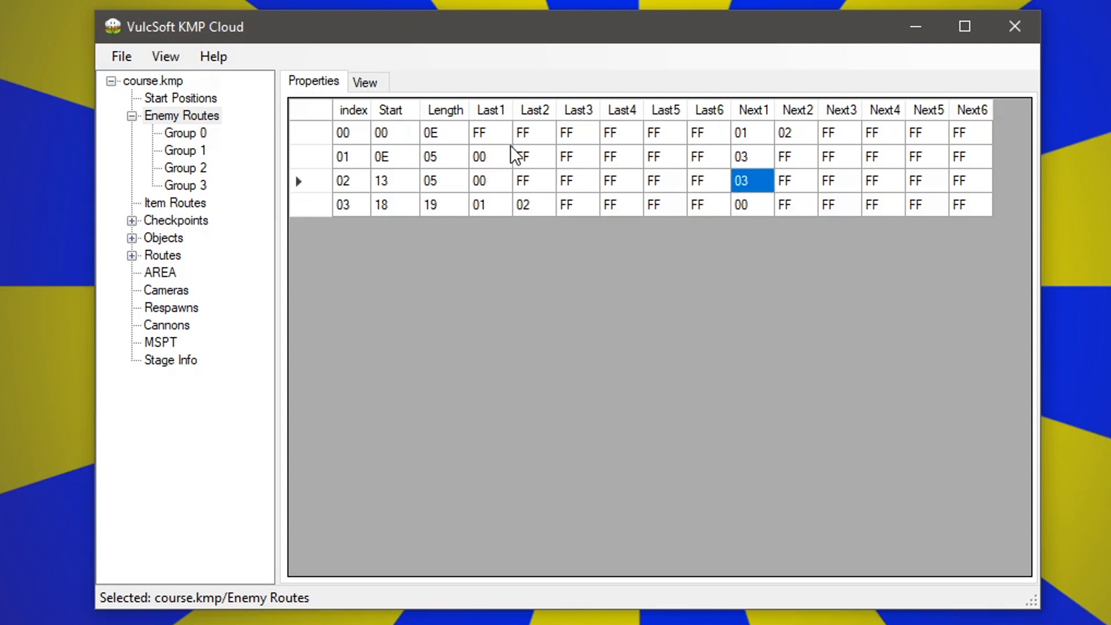
# Step: Set enemy route group 0's Last1 to 3 to close the loop from the final group
pyautogui.click(494, 133)
pyautogui.write('3')
pyautogui.click(488, 158)
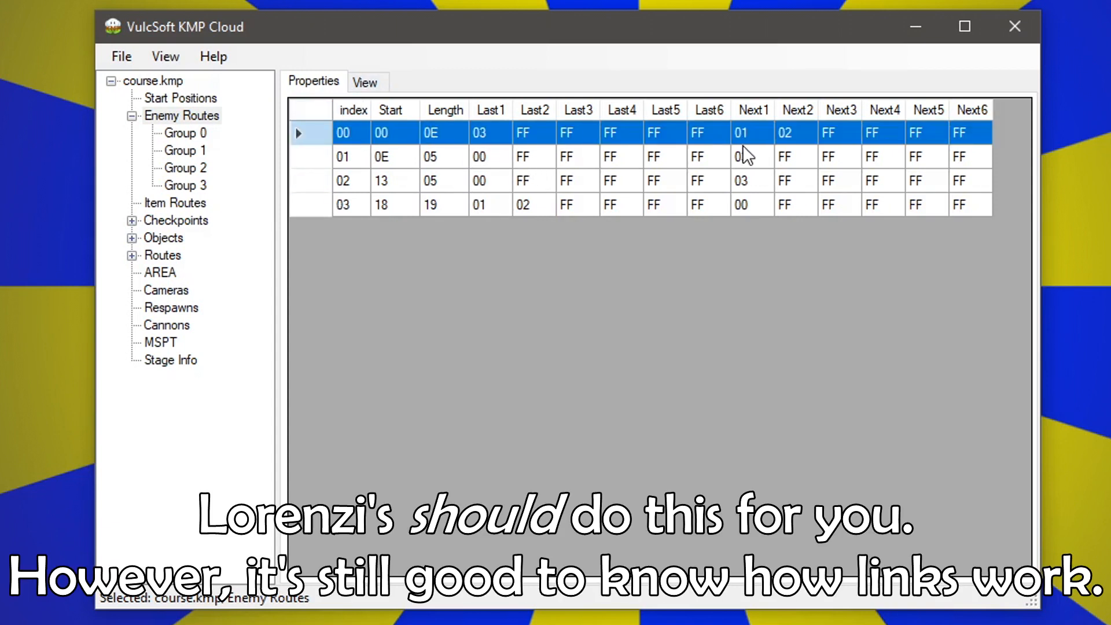
# Step: Review the Start, Length, Last and Next entries of all four enemy route groups in the table
pyautogui.click(444, 142)
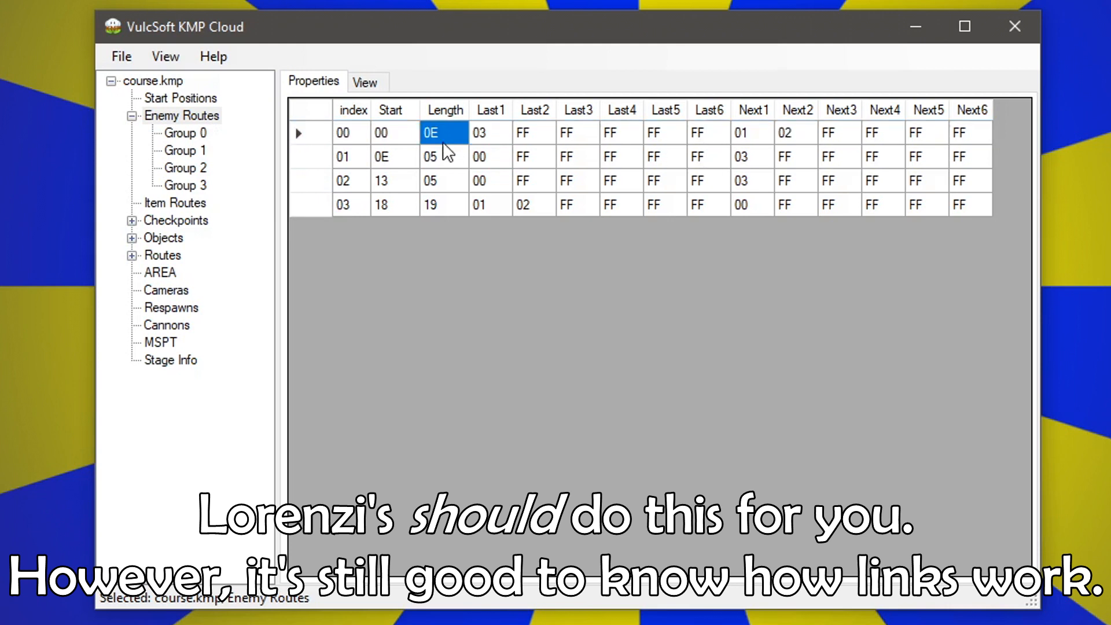
pyautogui.moveTo(341, 137); pyautogui.dragTo(952, 208)
pyautogui.click(965, 204)
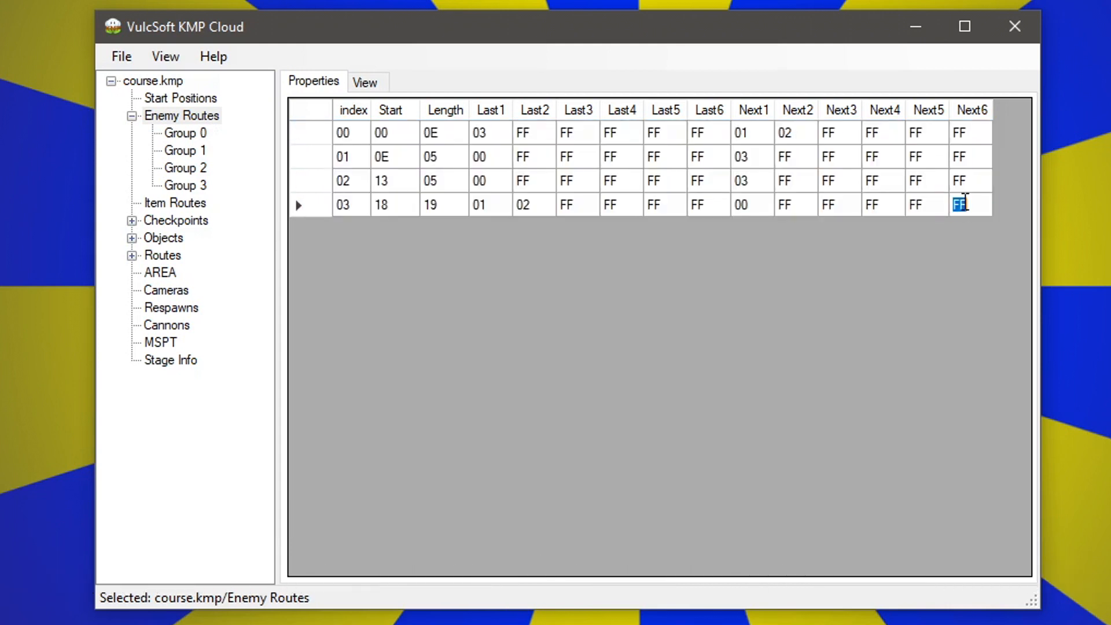
pyautogui.click(981, 181)
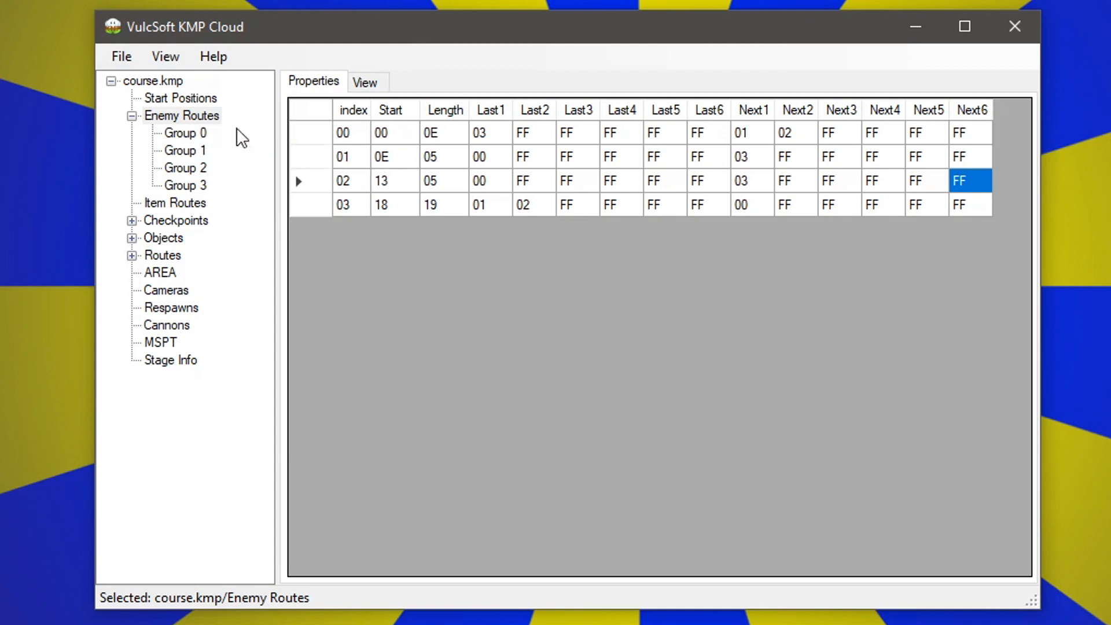
pyautogui.moveTo(362, 134); pyautogui.dragTo(966, 208)
pyautogui.click(963, 206)
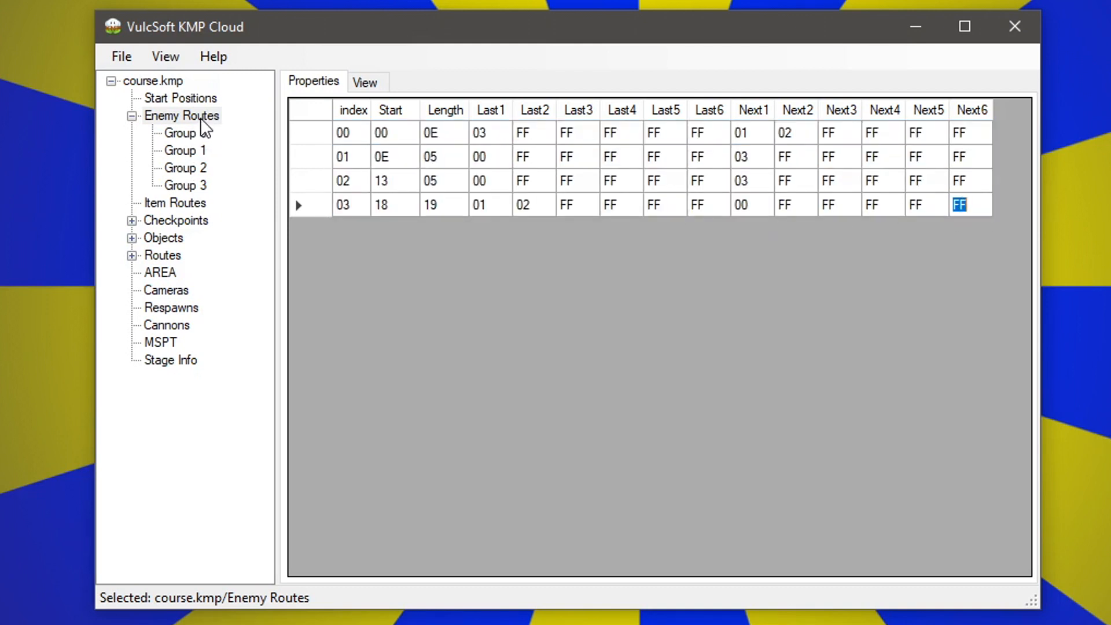
pyautogui.click(361, 86)
pyautogui.click(313, 85)
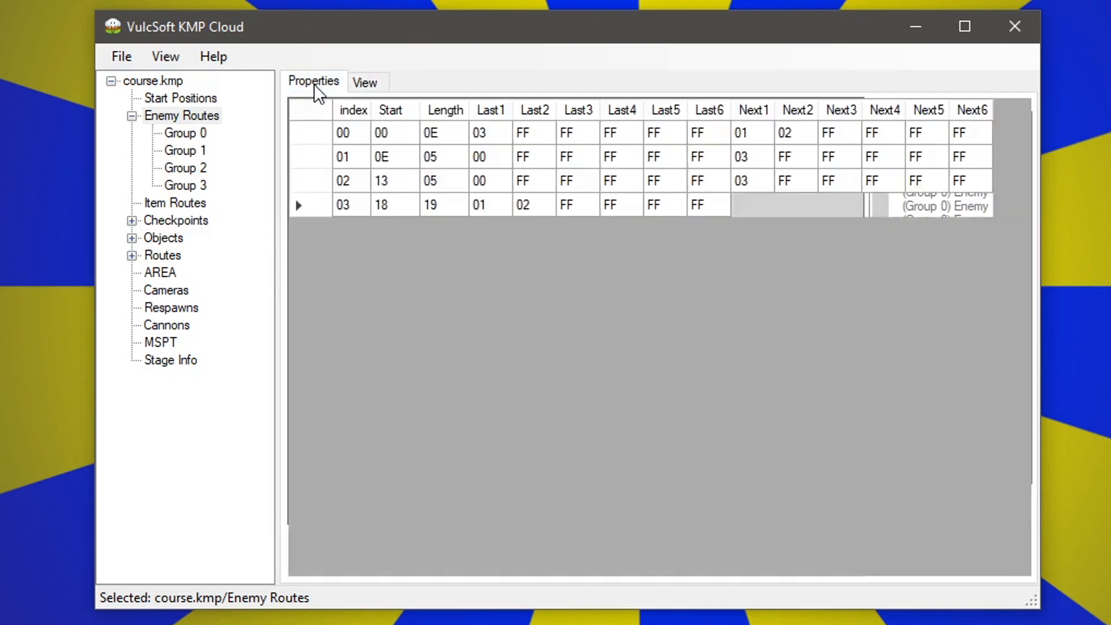
# Step: Add a new empty group to the Item Routes section and show it in the tree
pyautogui.click(178, 202)
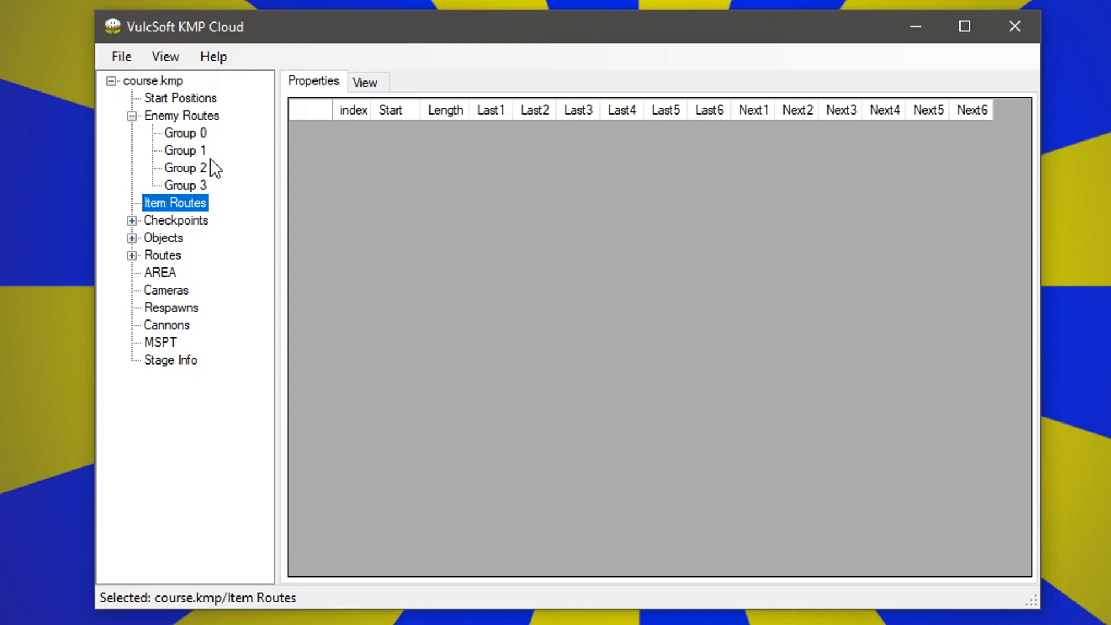
pyautogui.click(197, 135)
pyautogui.click(174, 202)
pyautogui.rightClick(181, 203)
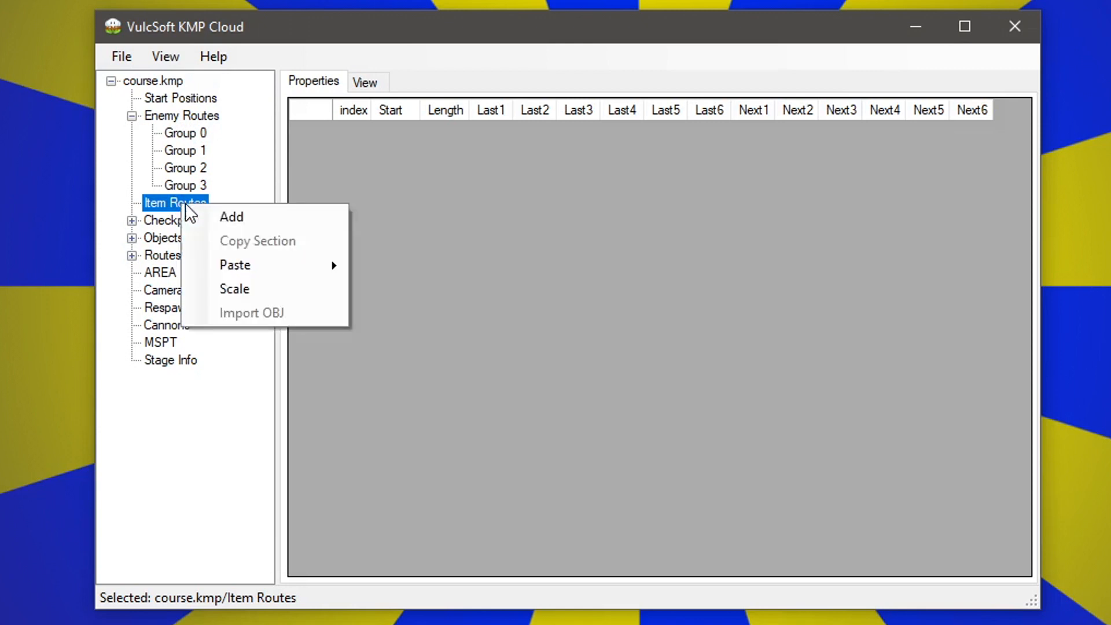
pyautogui.rightClick(168, 206)
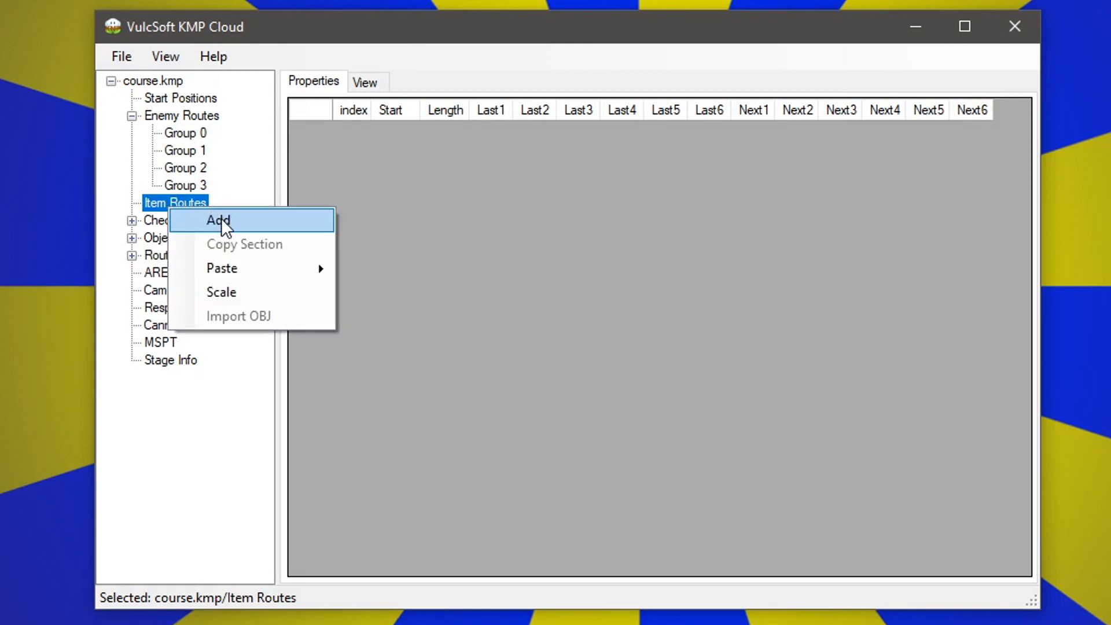
pyautogui.click(231, 224)
pyautogui.click(131, 203)
pyautogui.click(185, 214)
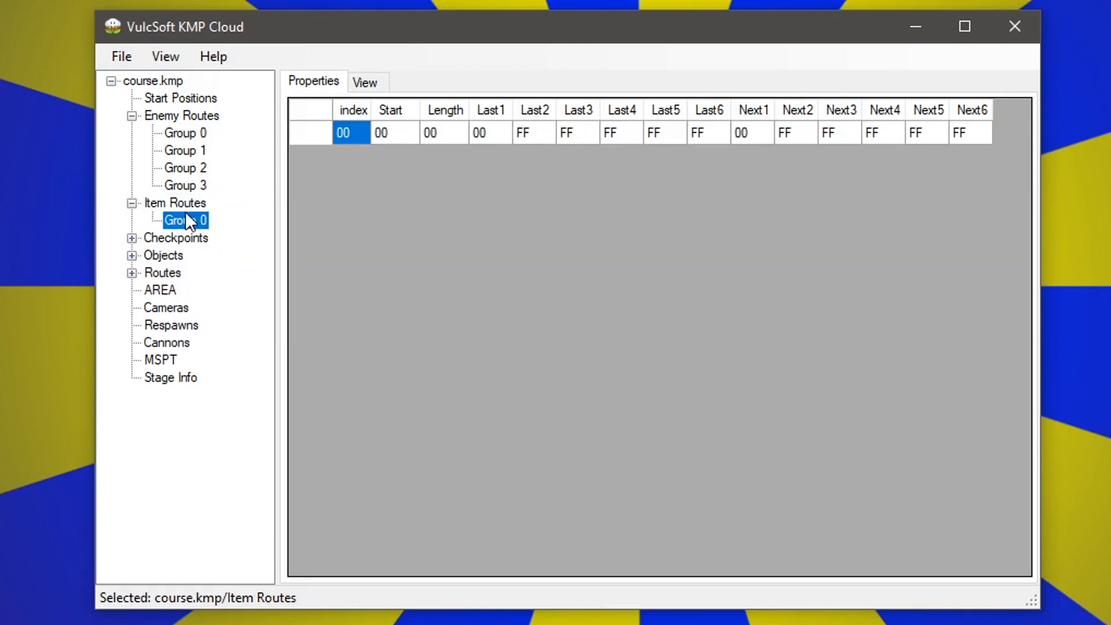
pyautogui.click(189, 204)
# Step: Copy enemy route group 0 and paste it as a new group into Item Routes
pyautogui.click(196, 128)
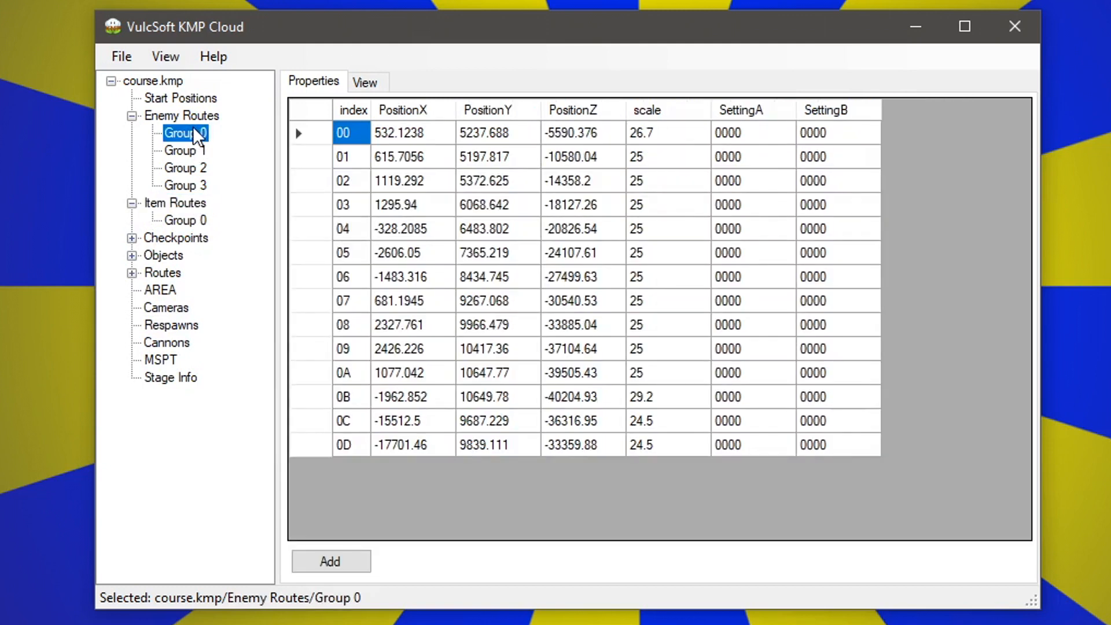
pyautogui.rightClick(186, 133)
pyautogui.click(231, 146)
pyautogui.click(178, 204)
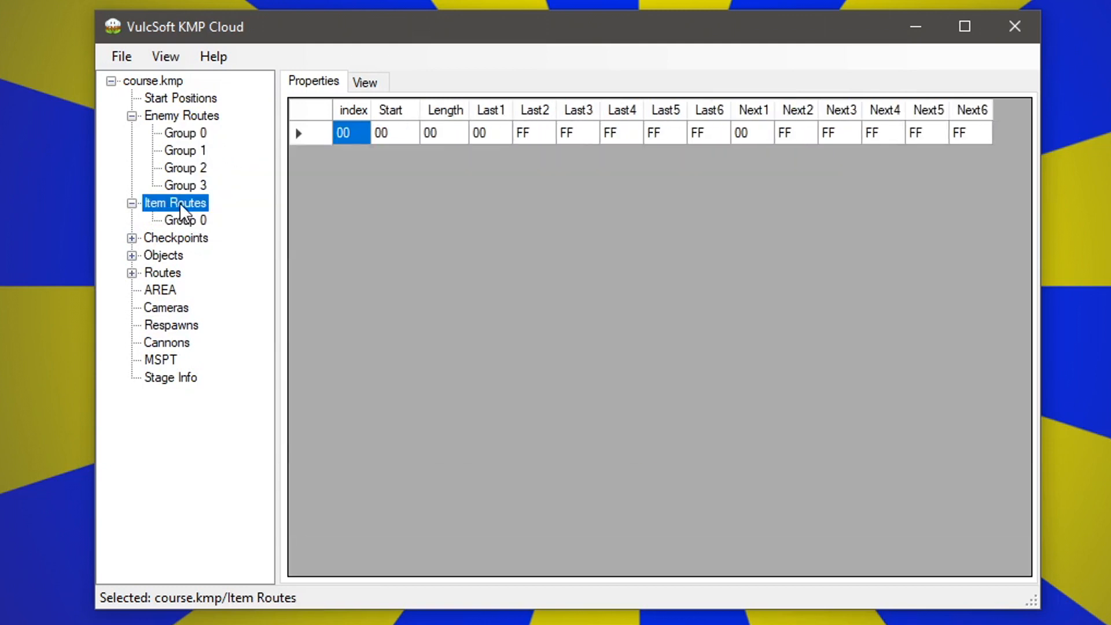
pyautogui.rightClick(176, 203)
pyautogui.moveTo(248, 267)
pyautogui.click(393, 289)
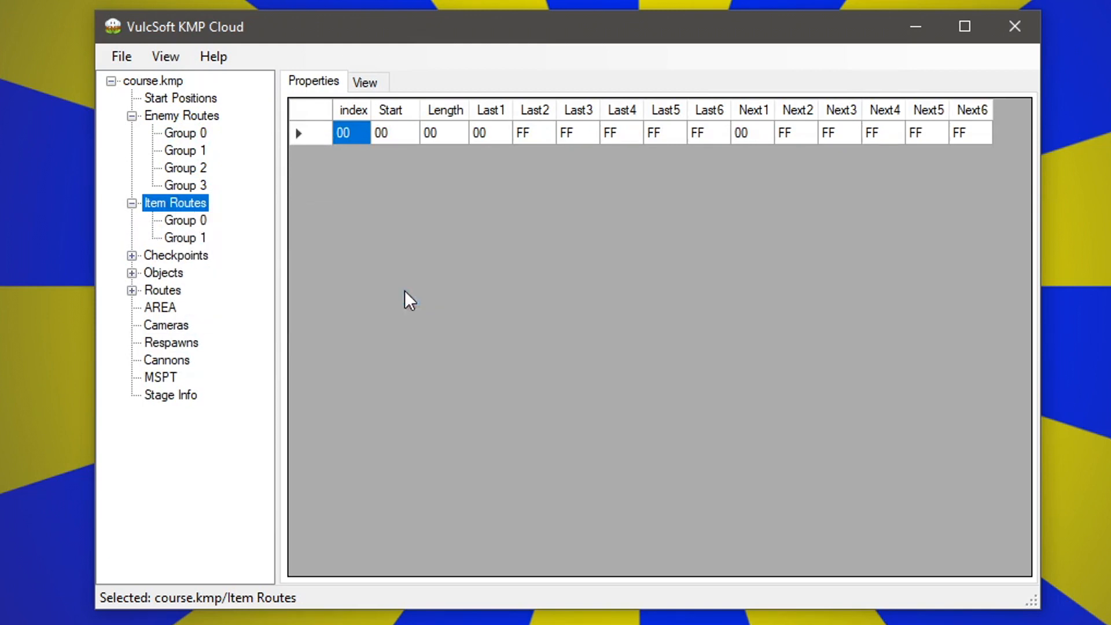
# Step: Compare the points of item route groups 1 and 0 with those of enemy route group 0
pyautogui.click(199, 134)
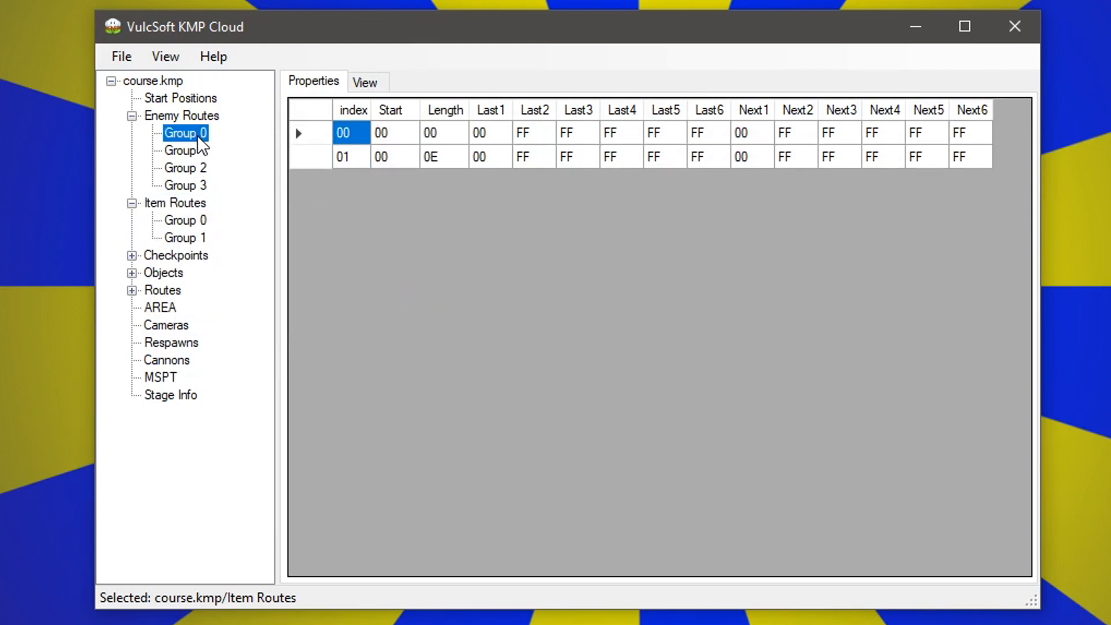
pyautogui.click(202, 238)
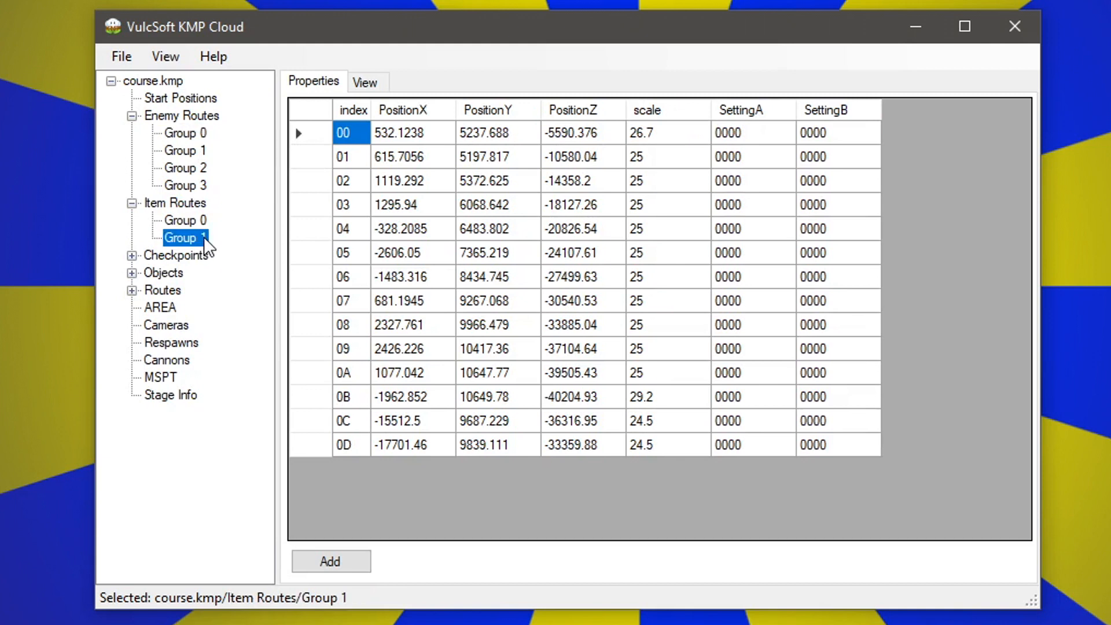
pyautogui.click(196, 135)
pyautogui.click(189, 134)
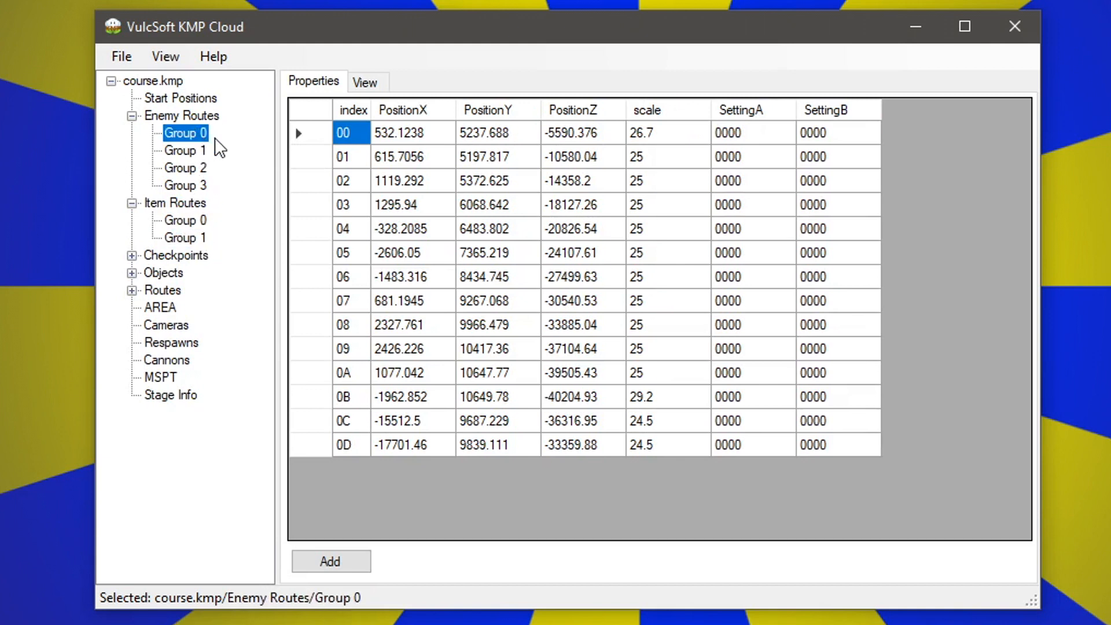
pyautogui.click(196, 238)
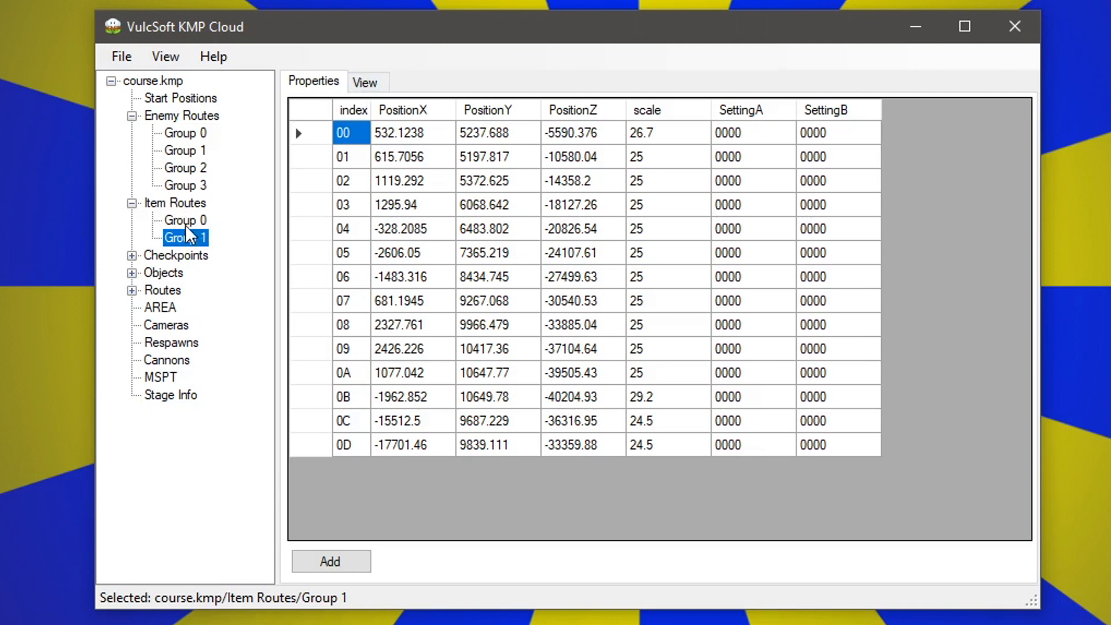
pyautogui.click(186, 220)
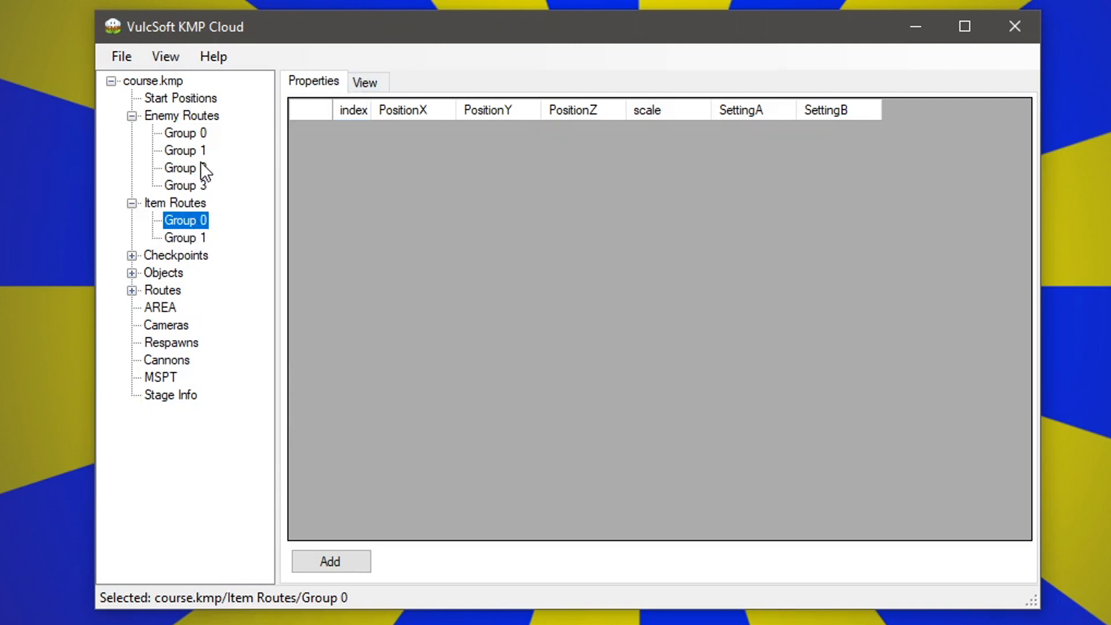
# Step: Copy enemy route group 1 and paste it as a new group into Item Routes
pyautogui.click(190, 151)
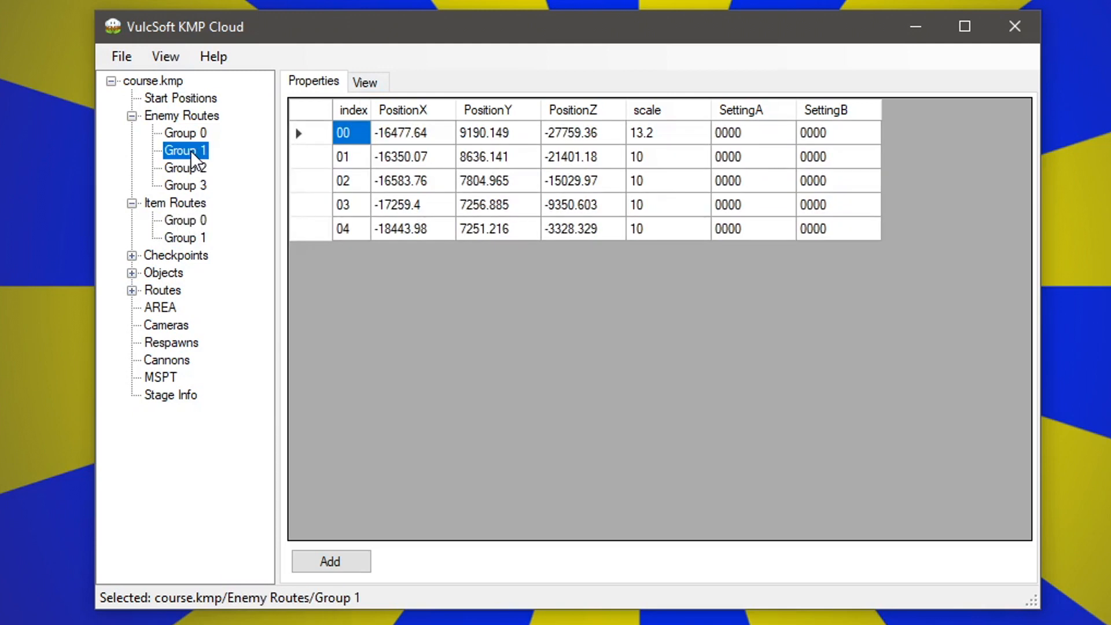
pyautogui.rightClick(191, 151)
pyautogui.click(245, 165)
pyautogui.click(183, 204)
pyautogui.rightClick(183, 204)
pyautogui.moveTo(266, 265)
pyautogui.click(384, 296)
# Step: Copy enemy route group 2 and paste it as a new group into Item Routes
pyautogui.click(190, 168)
pyautogui.rightClick(190, 168)
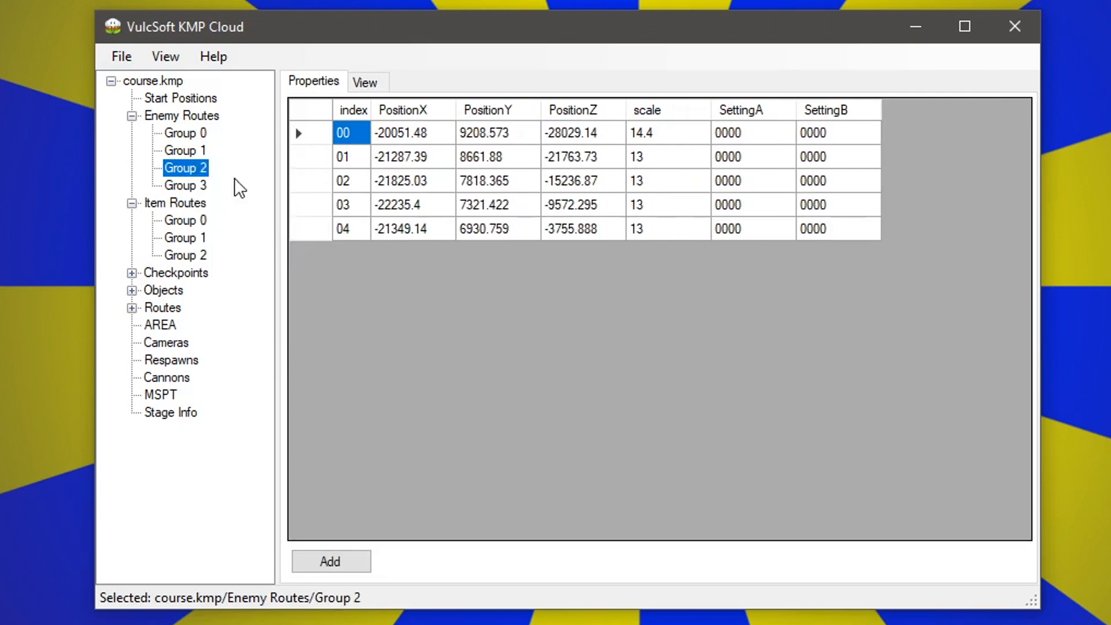
pyautogui.click(234, 175)
pyautogui.click(196, 202)
pyautogui.rightClick(205, 201)
pyautogui.click(448, 285)
# Step: Copy enemy route group 3 and paste it as a new group into Item Routes
pyautogui.click(191, 185)
pyautogui.rightClick(204, 185)
pyautogui.click(243, 201)
pyautogui.click(183, 204)
pyautogui.rightClick(191, 213)
pyautogui.moveTo(259, 272)
pyautogui.click(408, 305)
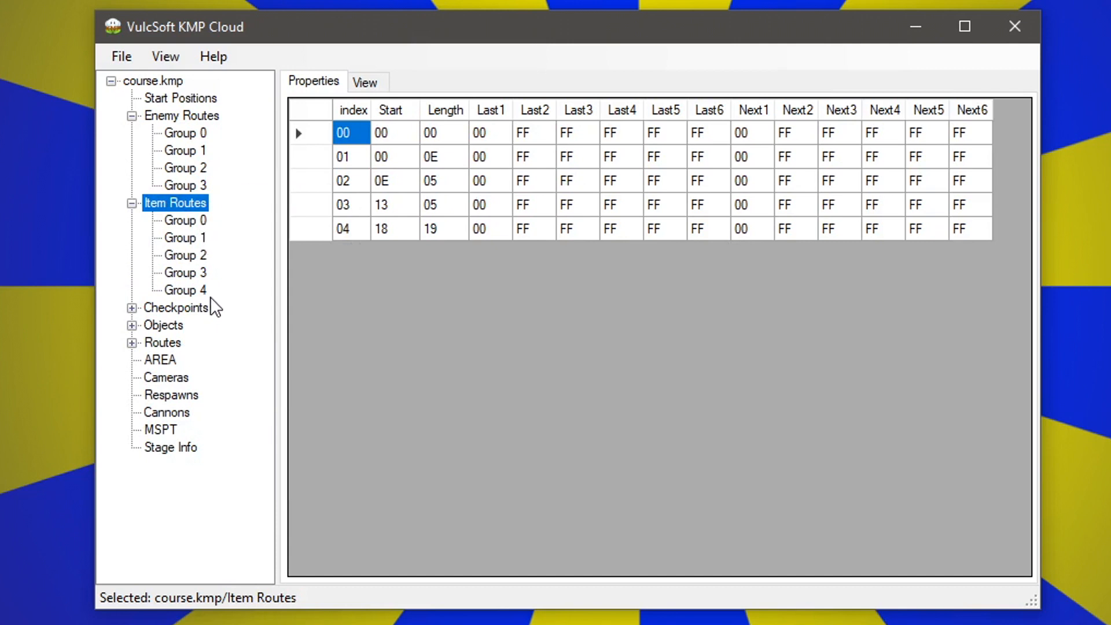
# Step: Delete the empty group 0 from Item Routes
pyautogui.click(189, 221)
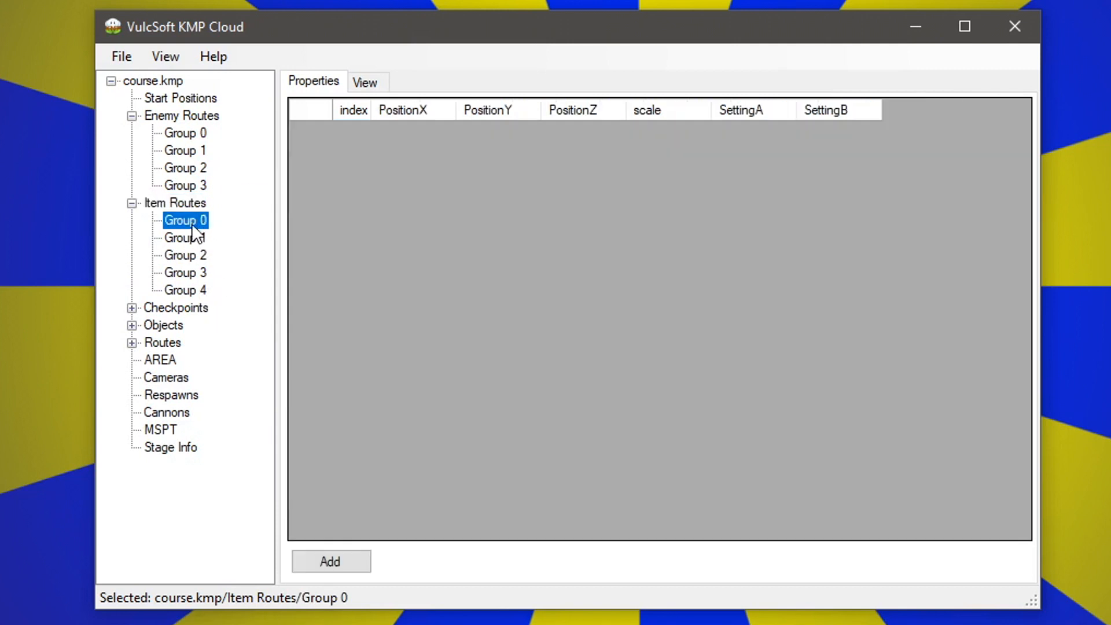
pyautogui.rightClick(203, 219)
pyautogui.click(273, 255)
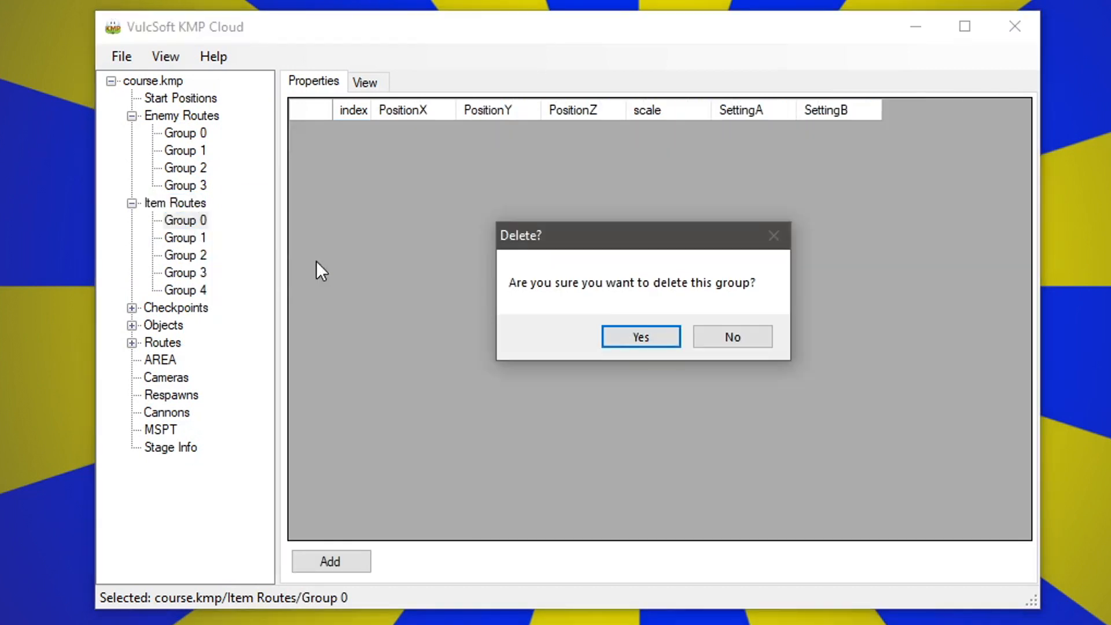
pyautogui.click(618, 336)
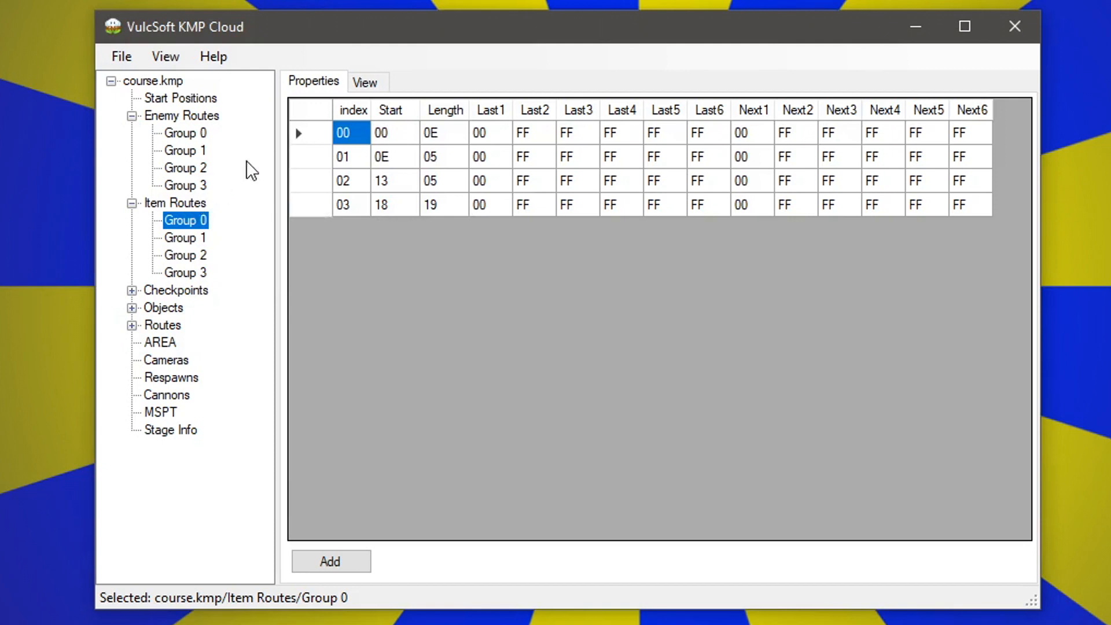
# Step: Check the item route points on the map, then inspect group 0's Last1 entry in the item route table
pyautogui.click(180, 203)
pyautogui.click(362, 82)
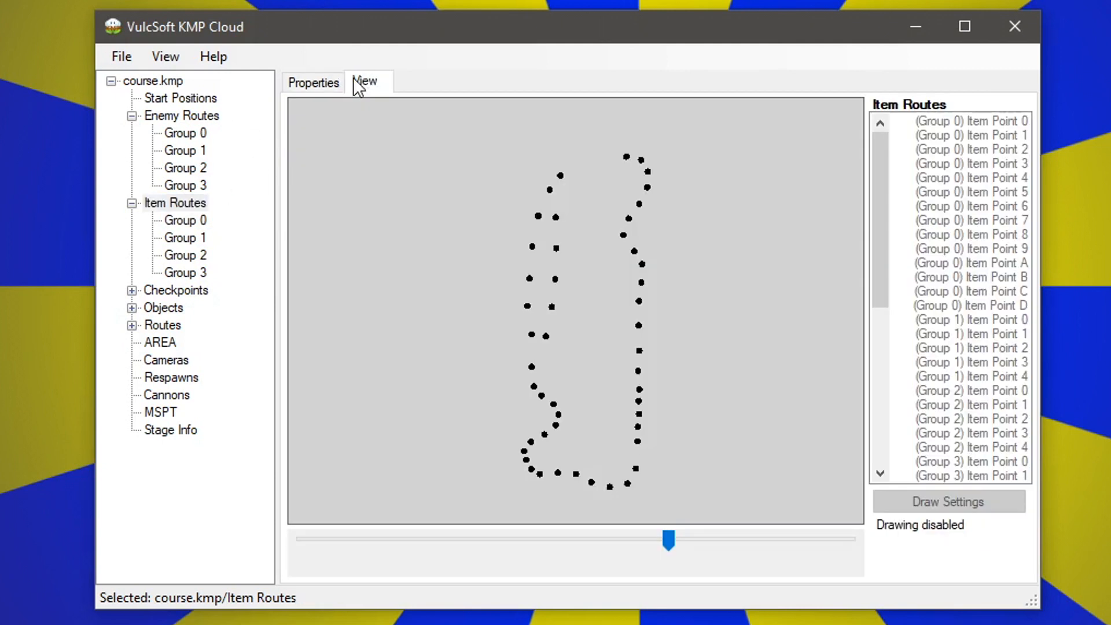
pyautogui.click(299, 87)
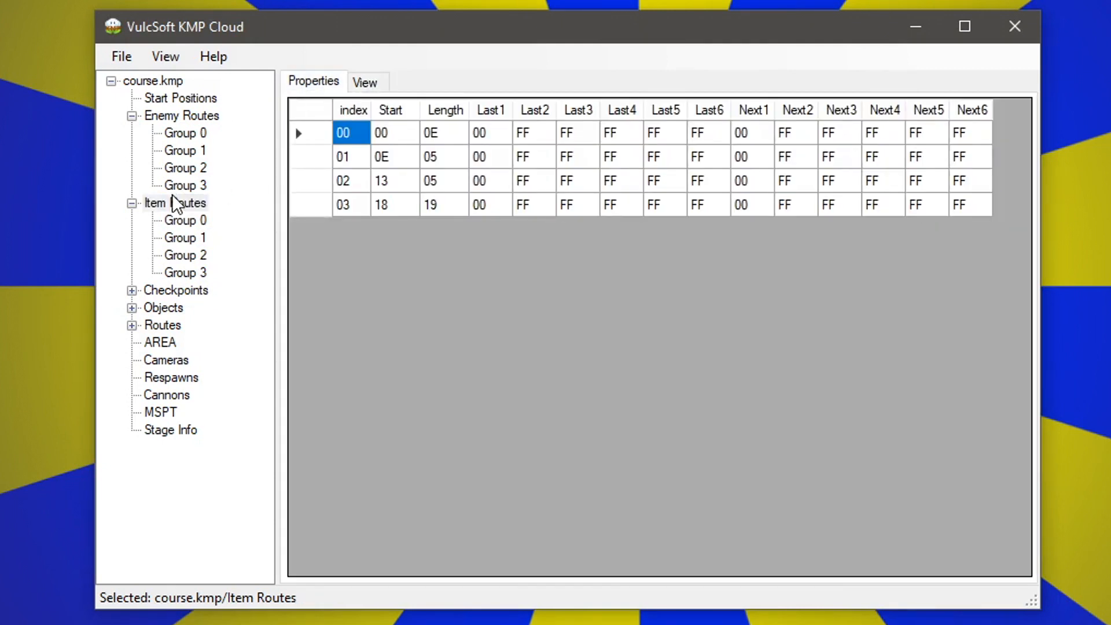
pyautogui.click(499, 131)
pyautogui.click(498, 116)
pyautogui.click(477, 126)
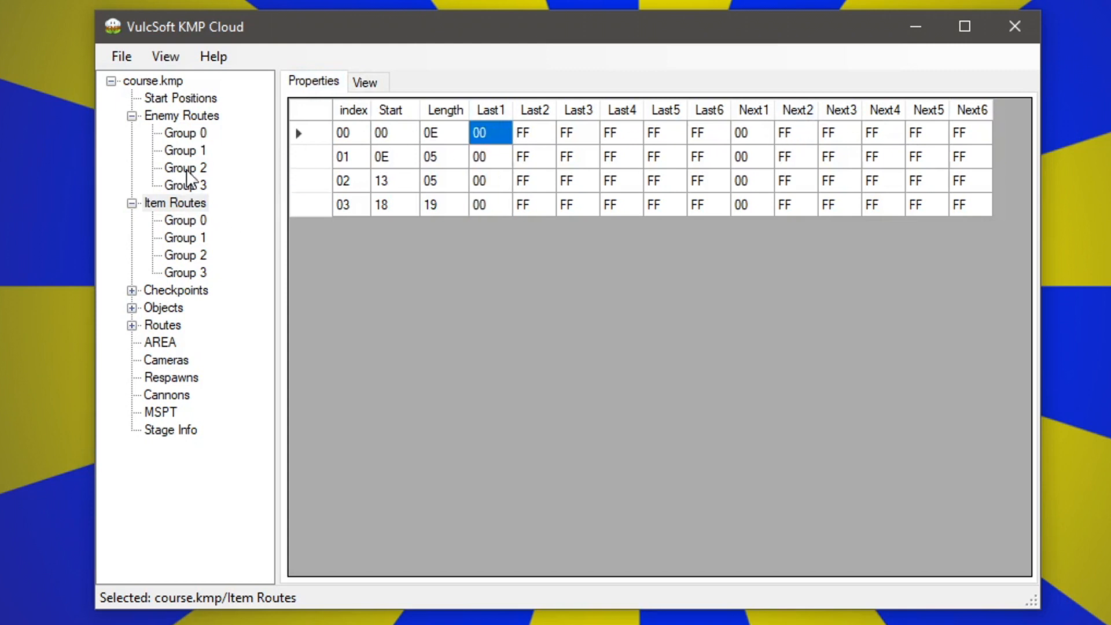
# Step: In the item route table, set group 0's Next1 to 01 and Next2 to 02, and Next1 of groups 1 and 2 to 03
pyautogui.click(748, 129)
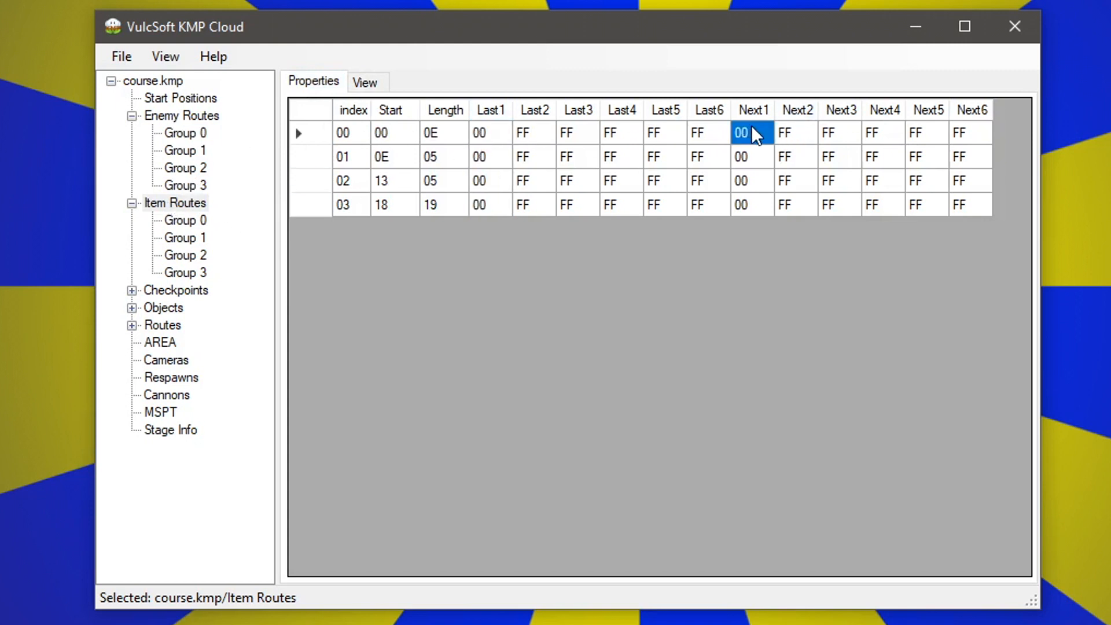
pyautogui.write('1')
pyautogui.click(779, 135)
pyautogui.write('2')
pyautogui.click(753, 152)
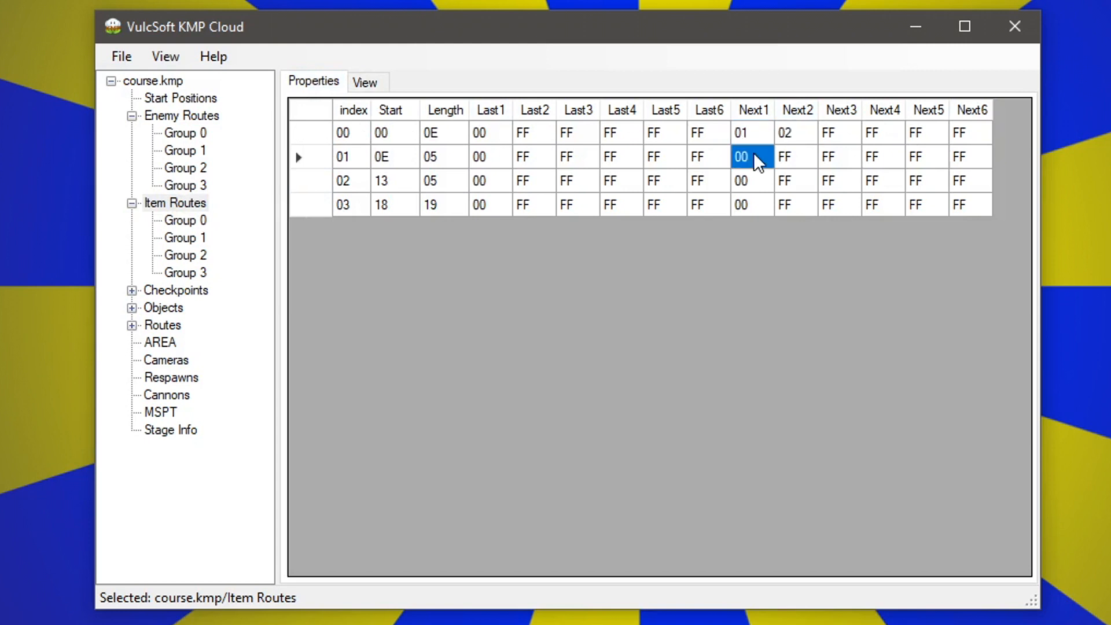
pyautogui.write('3')
pyautogui.click(752, 178)
pyautogui.click(757, 200)
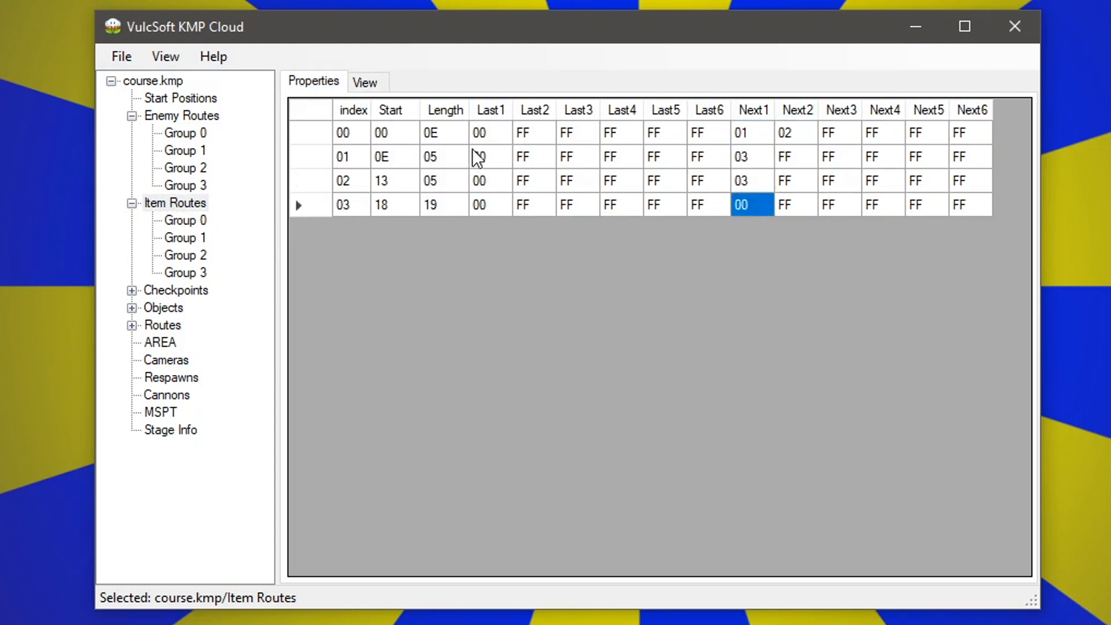
# Step: Set group 0's Last1 to 03 and group 3's Last1 to 01 and Last2 to 02 in the item route table
pyautogui.click(492, 132)
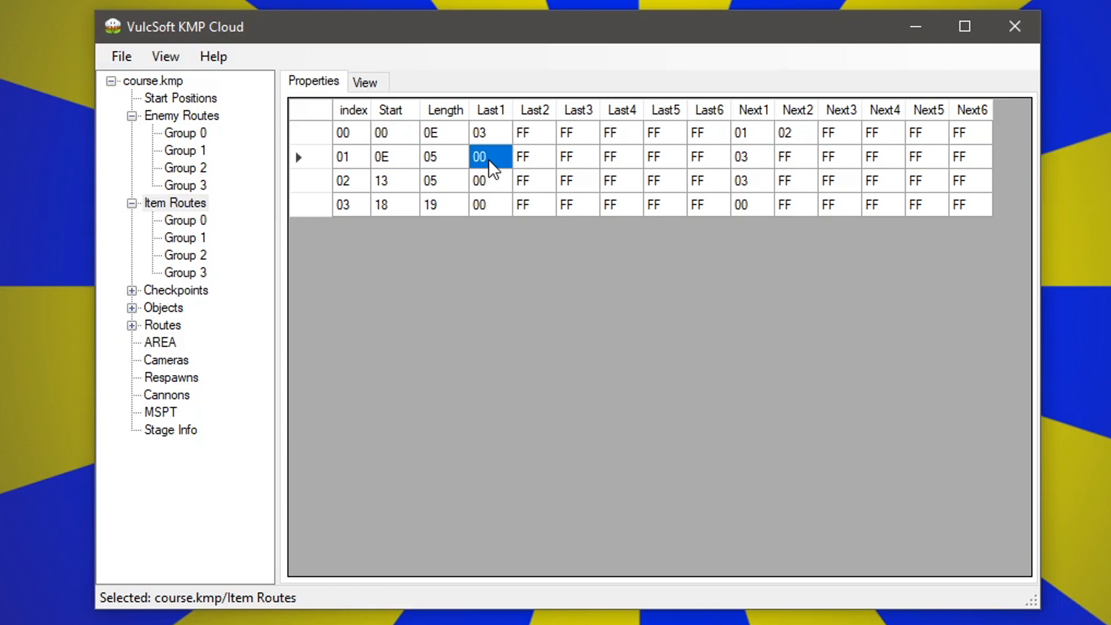
pyautogui.click(481, 176)
pyautogui.click(491, 199)
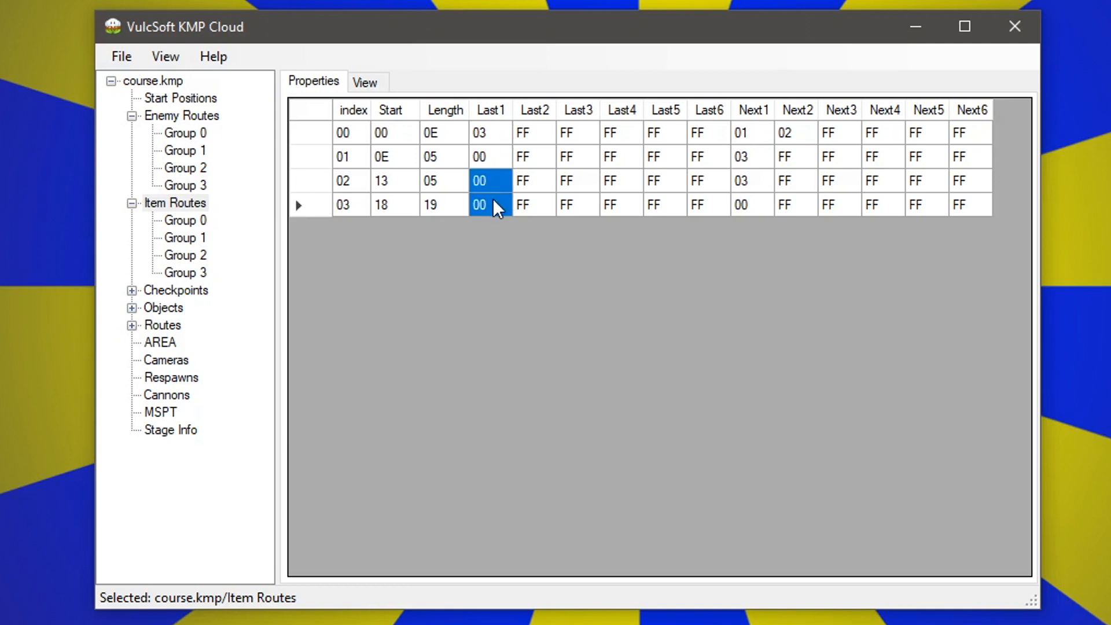
pyautogui.click(491, 199)
pyautogui.write('1')
pyautogui.click(539, 204)
pyautogui.write('2')
pyautogui.press('Up')
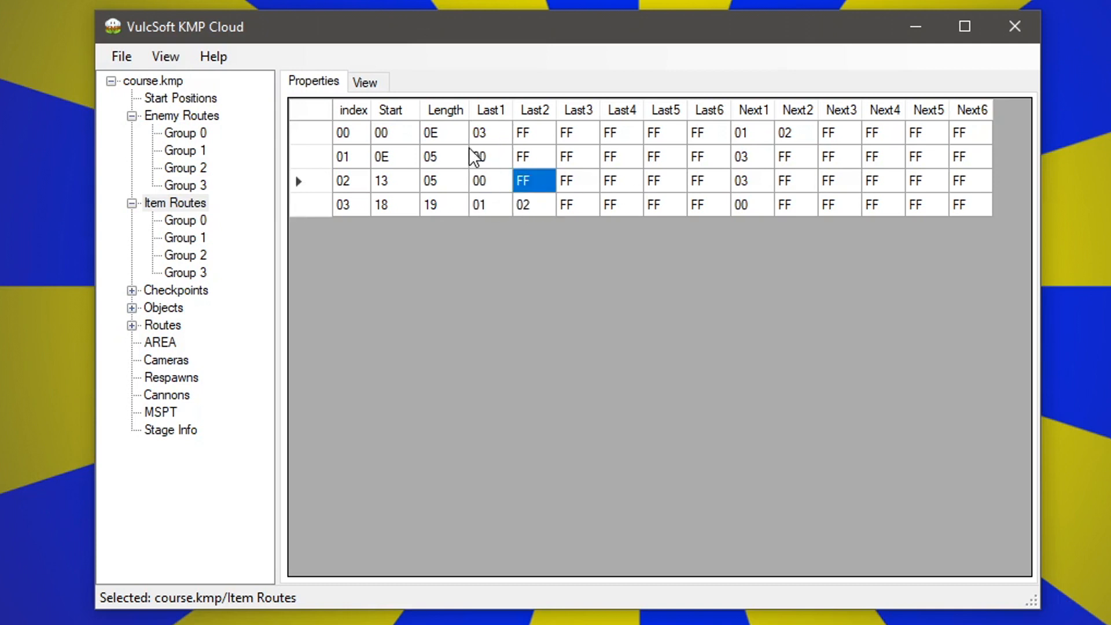
# Step: Save course.kmp and close KMP Cloud
pyautogui.click(197, 113)
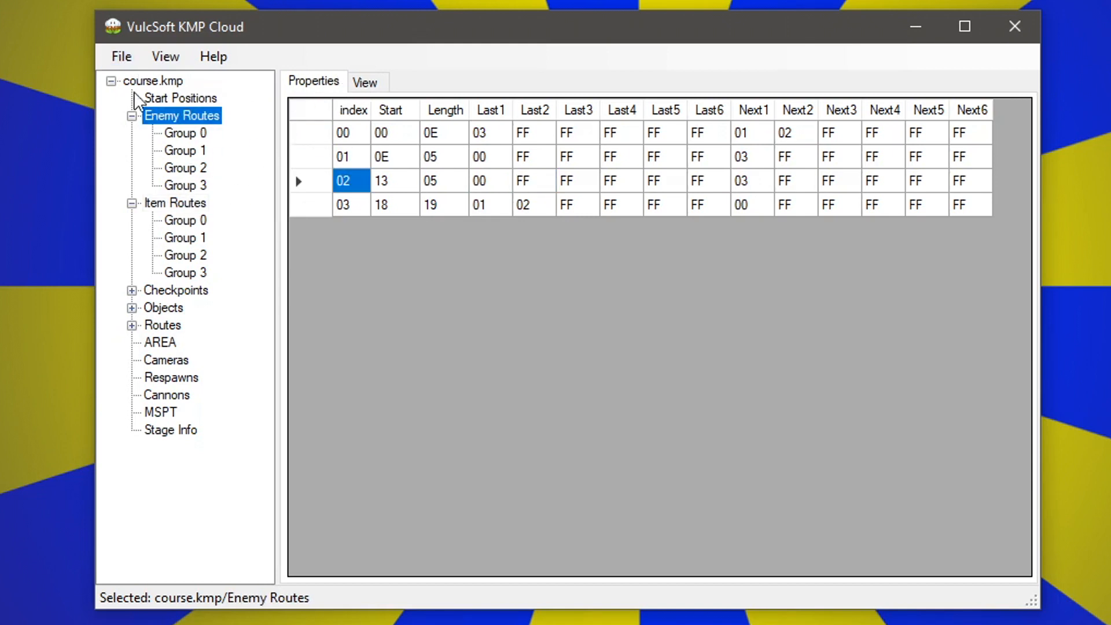
pyautogui.click(122, 56)
pyautogui.click(154, 130)
pyautogui.click(181, 202)
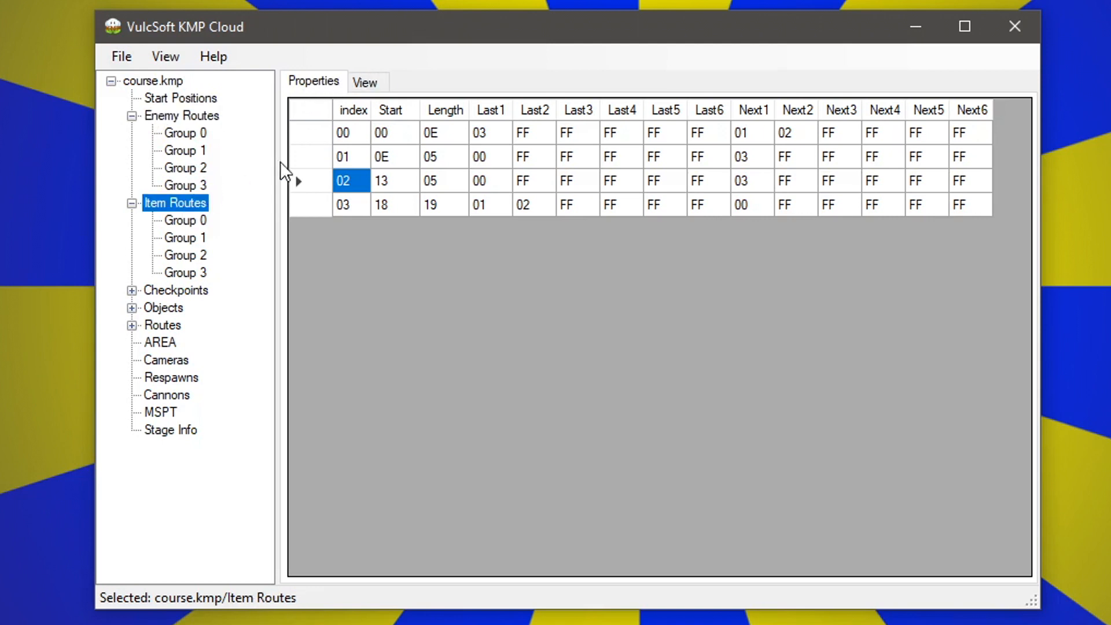
pyautogui.click(1019, 32)
pyautogui.click(234, 187)
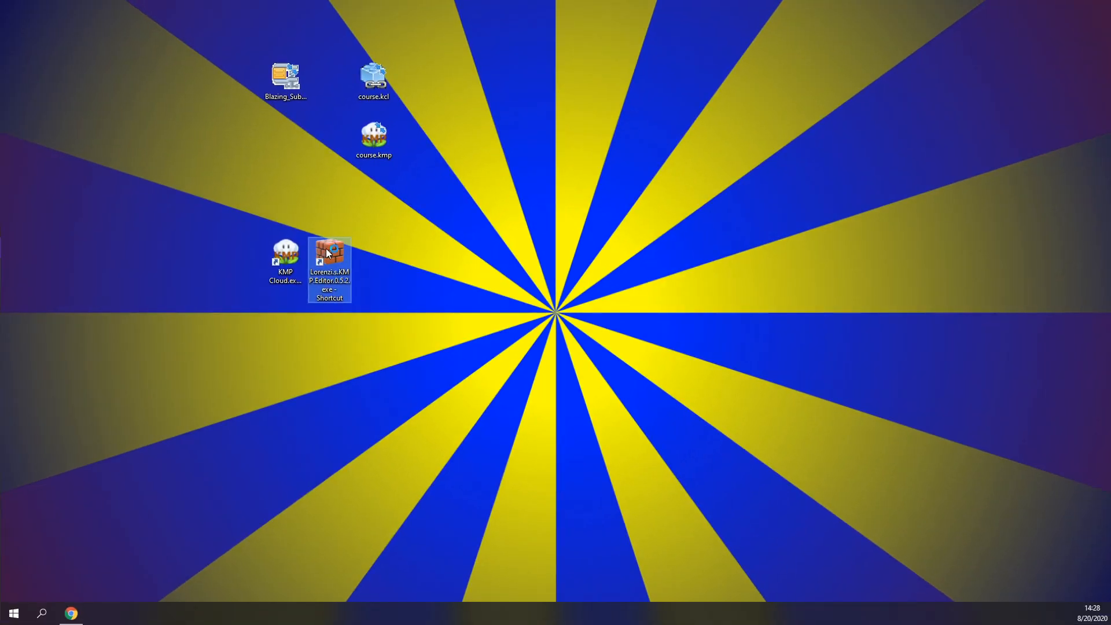
# Step: Launch Lorenzi's KMP Editor, and read the ITPT setting values at offsets 0x10 and 0x12 on the wiki page in Chrome
pyautogui.doubleClick(328, 252)
pyautogui.click(71, 613)
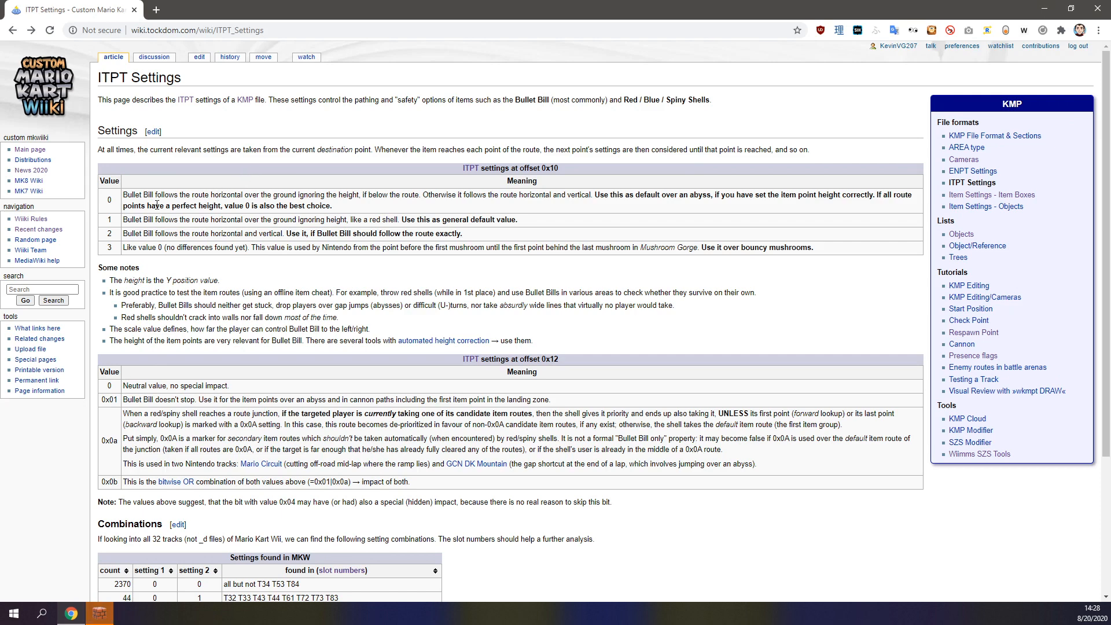
pyautogui.tripleClick(130, 197)
pyautogui.click(334, 217)
pyautogui.moveTo(136, 401); pyautogui.dragTo(207, 400)
pyautogui.click(201, 401)
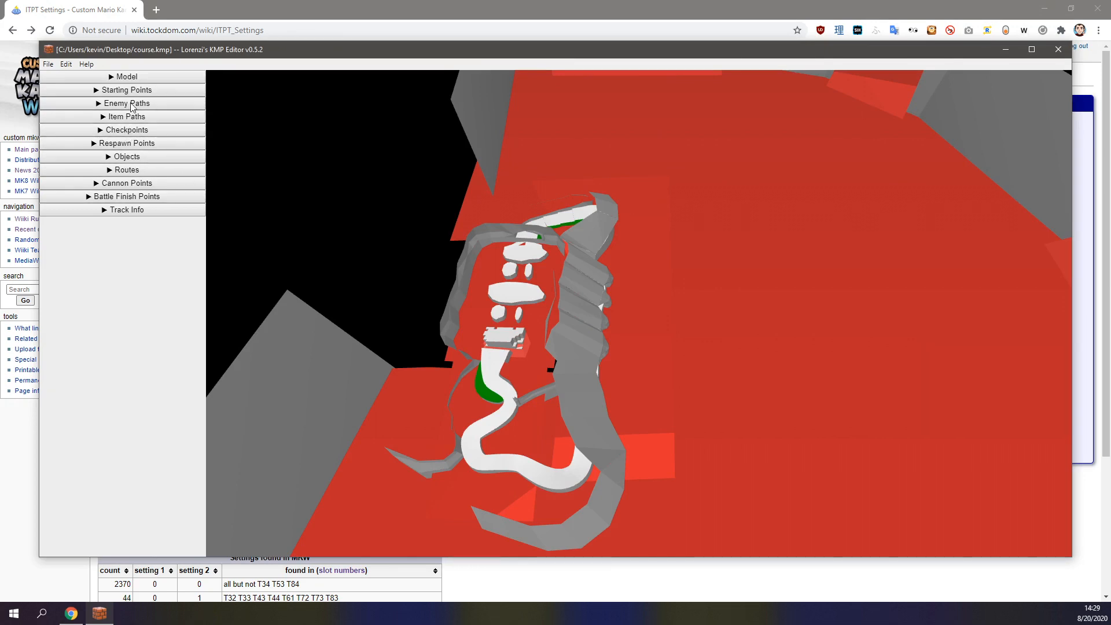
# Step: Display the enemy paths of course.kmp in Lorenzi's KMP Editor and examine the split and rejoining branches across the platforms
pyautogui.click(123, 107)
pyautogui.moveTo(539, 161); pyautogui.dragTo(654, 259, button='right')
pyautogui.scroll(3, 654, 259)
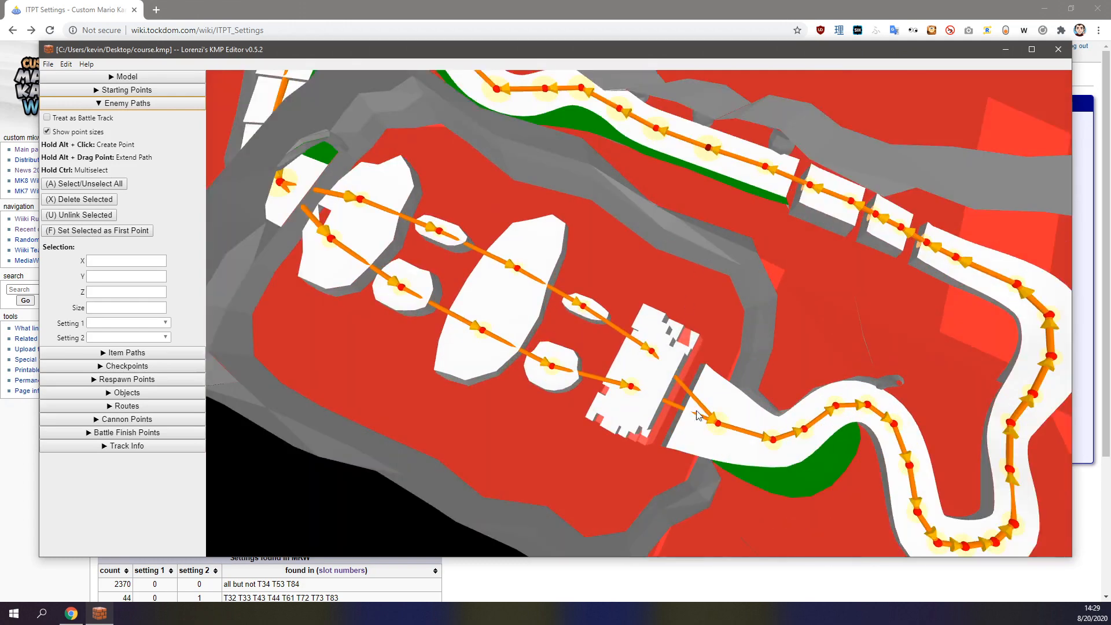
pyautogui.moveTo(696, 414); pyautogui.dragTo(673, 382, button='right')
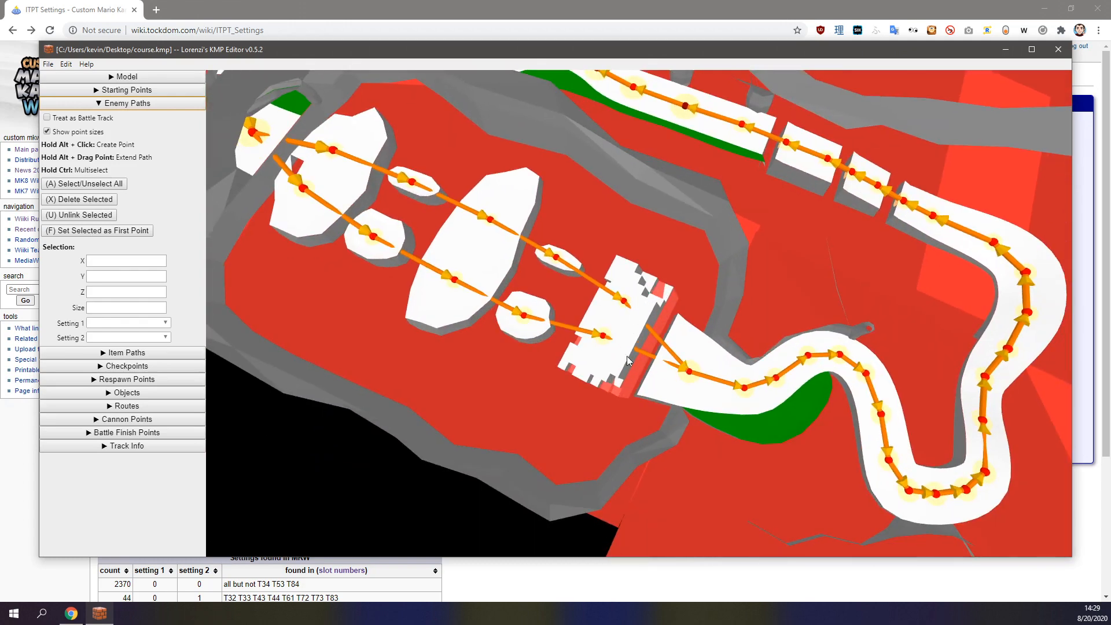
pyautogui.scroll(-1, 712, 376)
pyautogui.moveTo(712, 376); pyautogui.dragTo(683, 293, button='right')
pyautogui.scroll(3, 619, 335)
pyautogui.scroll(2, 684, 293)
pyautogui.scroll(-6, 754, 271)
pyautogui.moveTo(754, 270); pyautogui.dragTo(896, 364, button='right')
pyautogui.scroll(2, 580, 153)
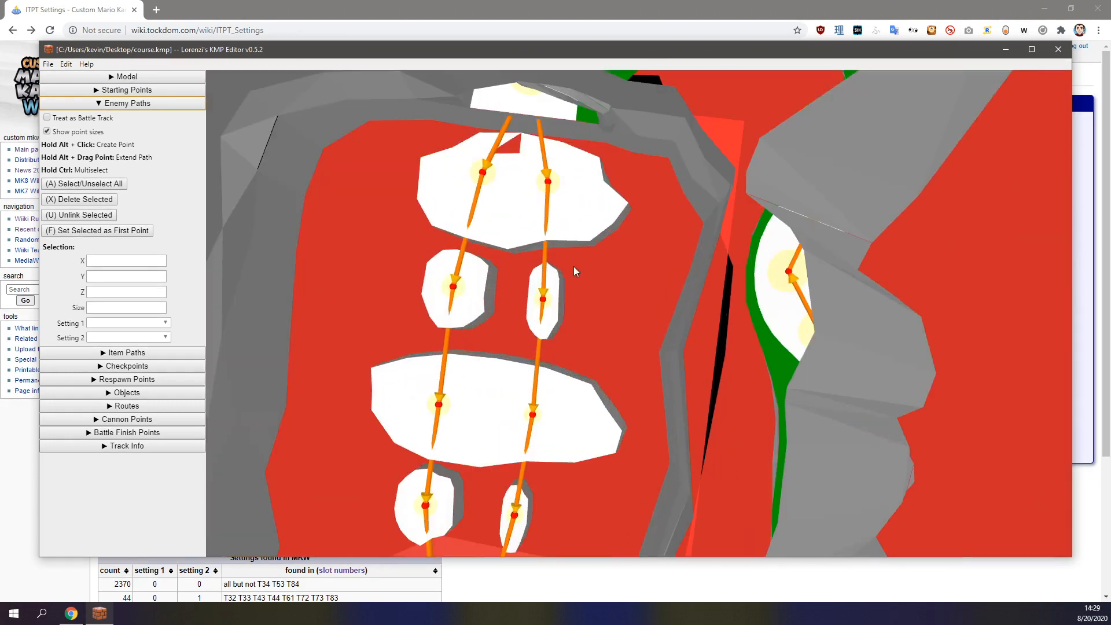
pyautogui.scroll(-2, 574, 266)
pyautogui.moveTo(574, 266); pyautogui.dragTo(723, 335, button='right')
# Step: Display the item paths and check how their branches run over the platforms and around the track
pyautogui.click(166, 351)
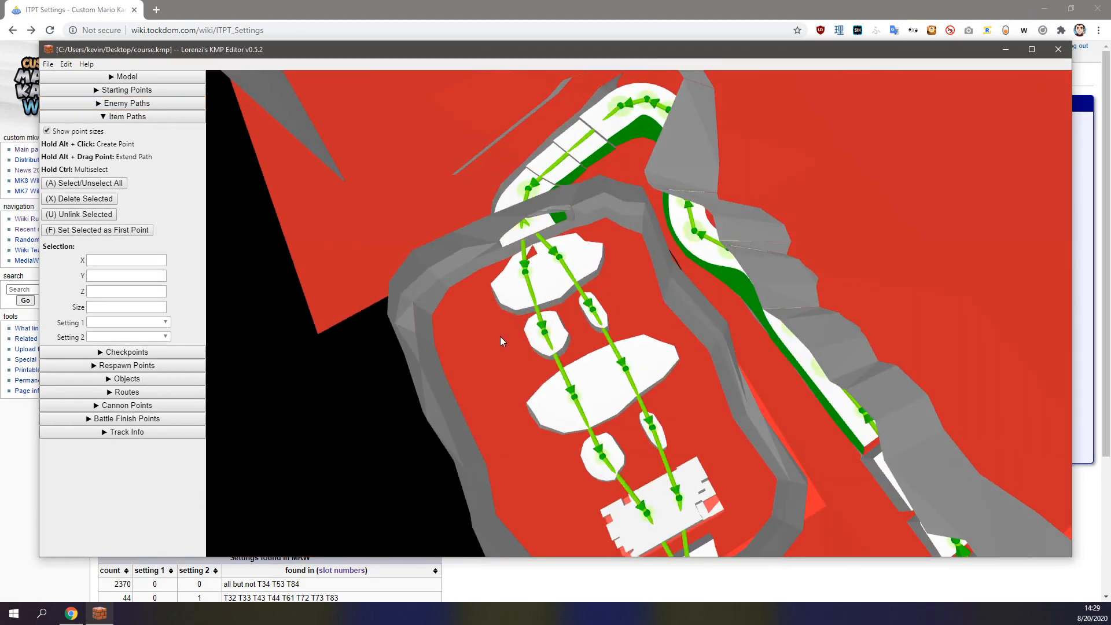
pyautogui.scroll(-2, 529, 335)
pyautogui.moveTo(530, 334); pyautogui.dragTo(597, 292, button='right')
pyautogui.scroll(2, 576, 290)
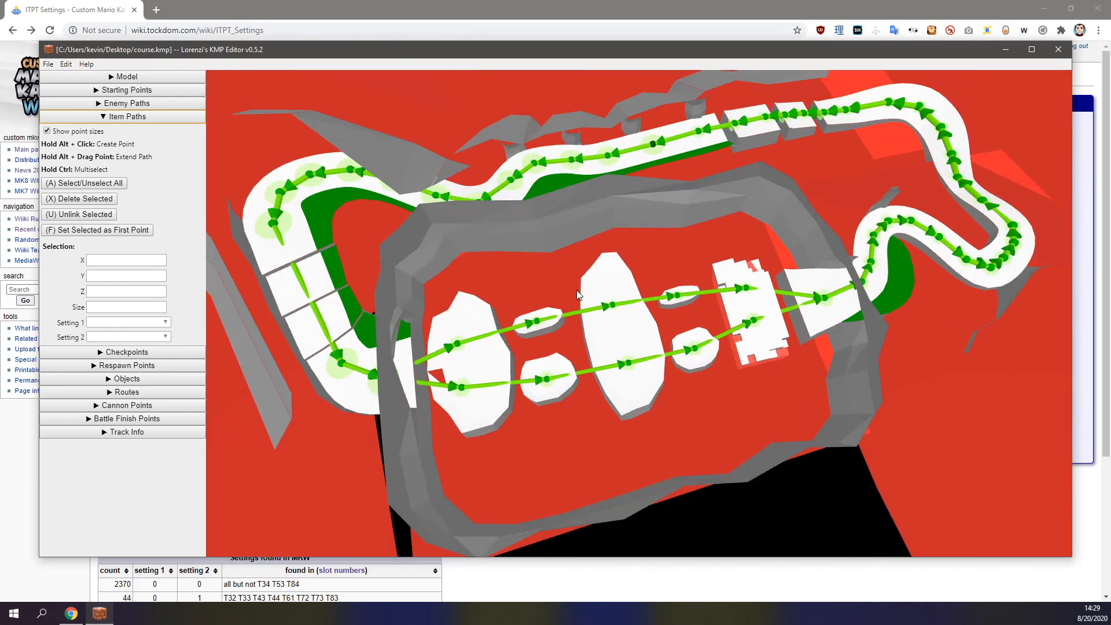
# Step: Select point #4 of item group 1 on the jagged platform and review its Setting 1 and Setting 2 options
pyautogui.click(746, 288)
pyautogui.click(125, 348)
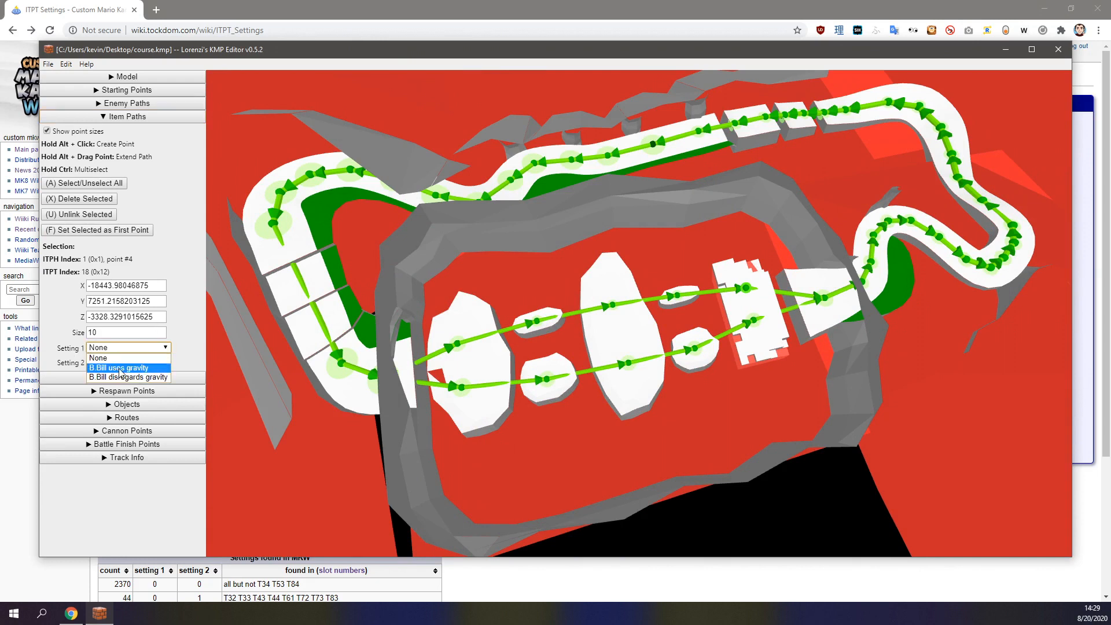
pyautogui.click(125, 358)
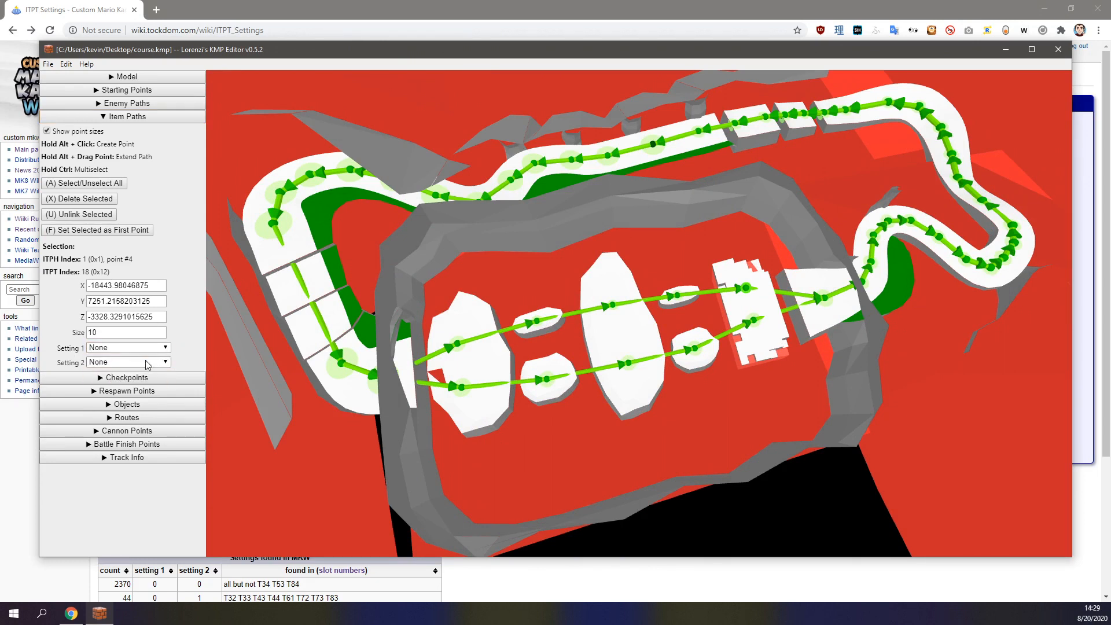
pyautogui.click(126, 361)
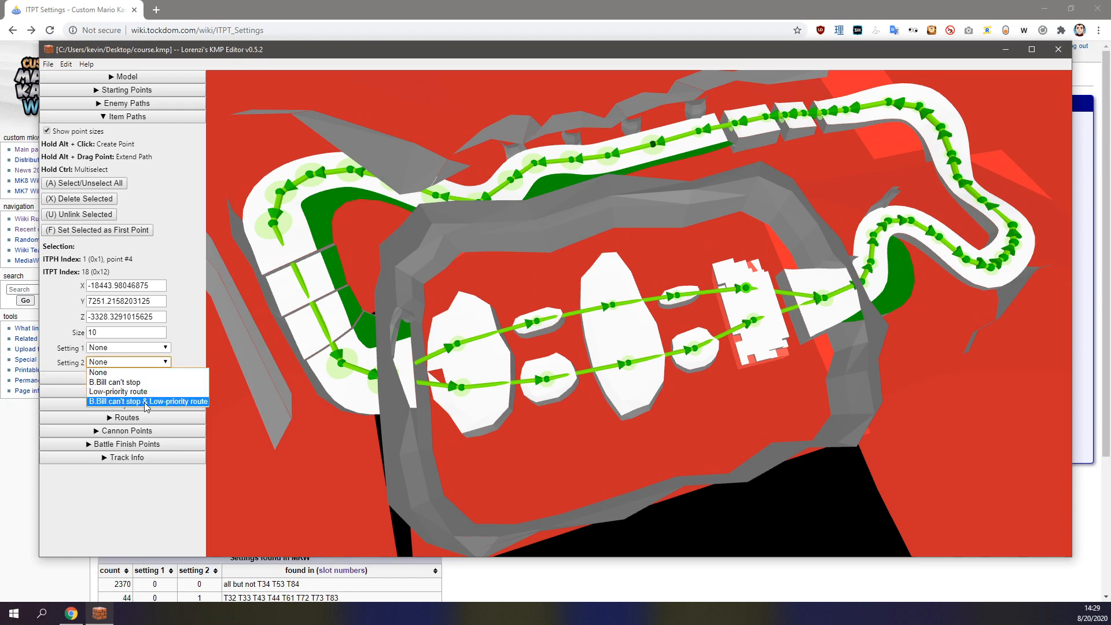
pyautogui.click(193, 343)
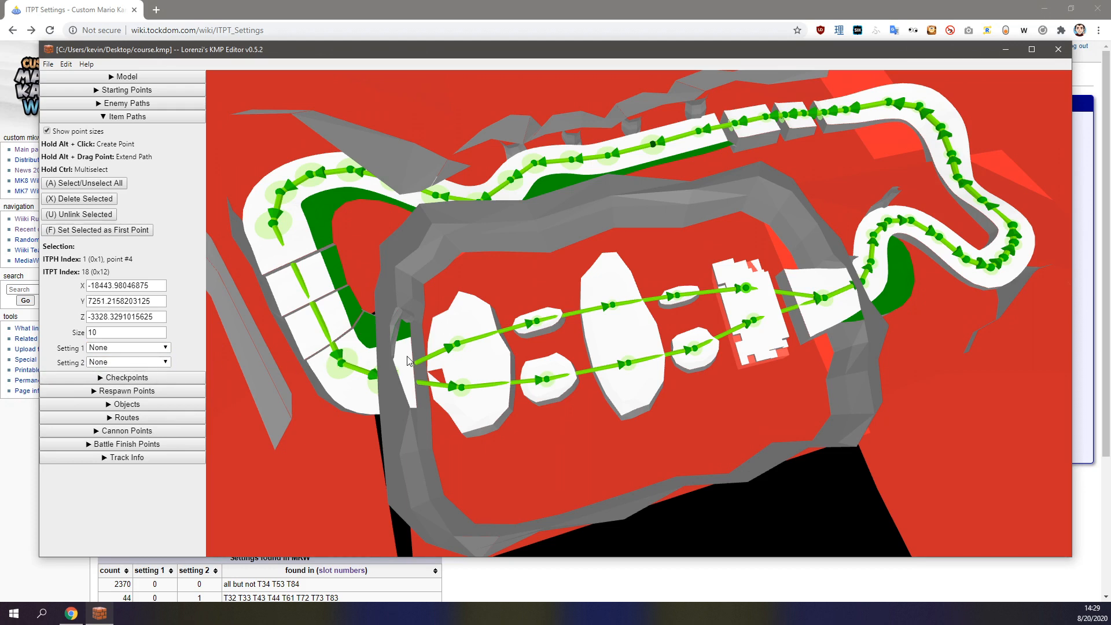
pyautogui.moveTo(532, 315); pyautogui.dragTo(511, 328, button='middle')
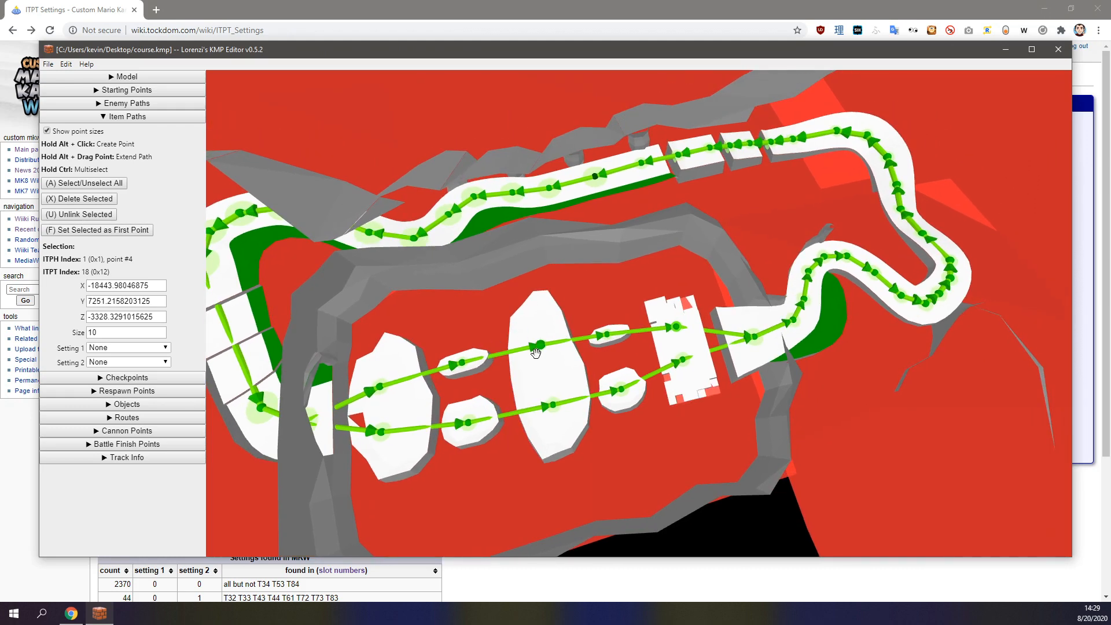
pyautogui.moveTo(509, 339); pyautogui.dragTo(536, 287, button='right')
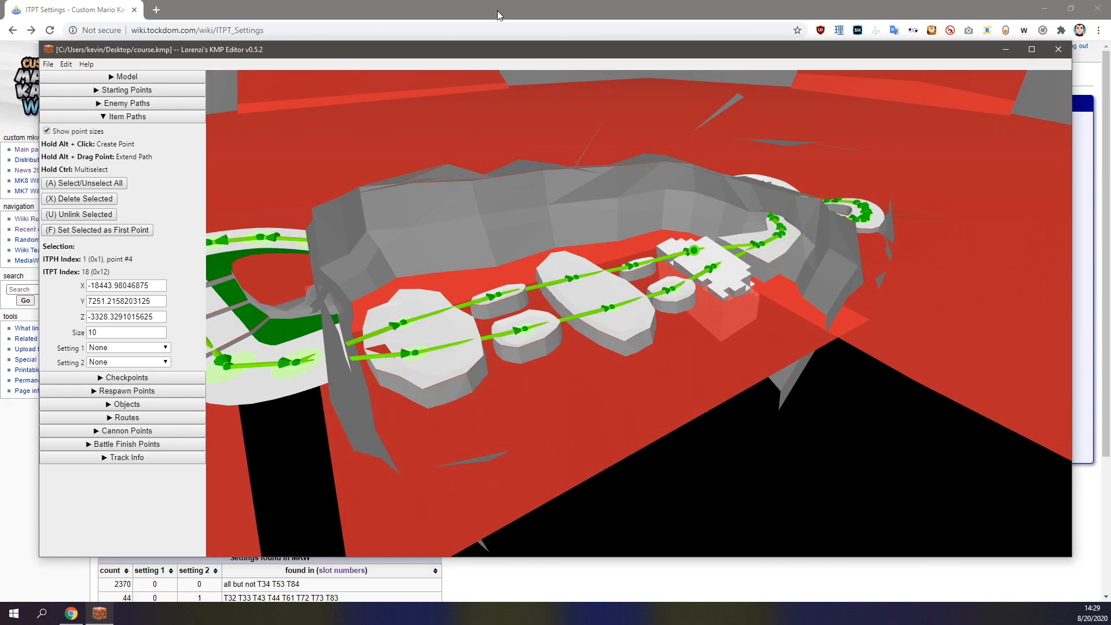
pyautogui.moveTo(405, 165); pyautogui.dragTo(392, 197, button='right')
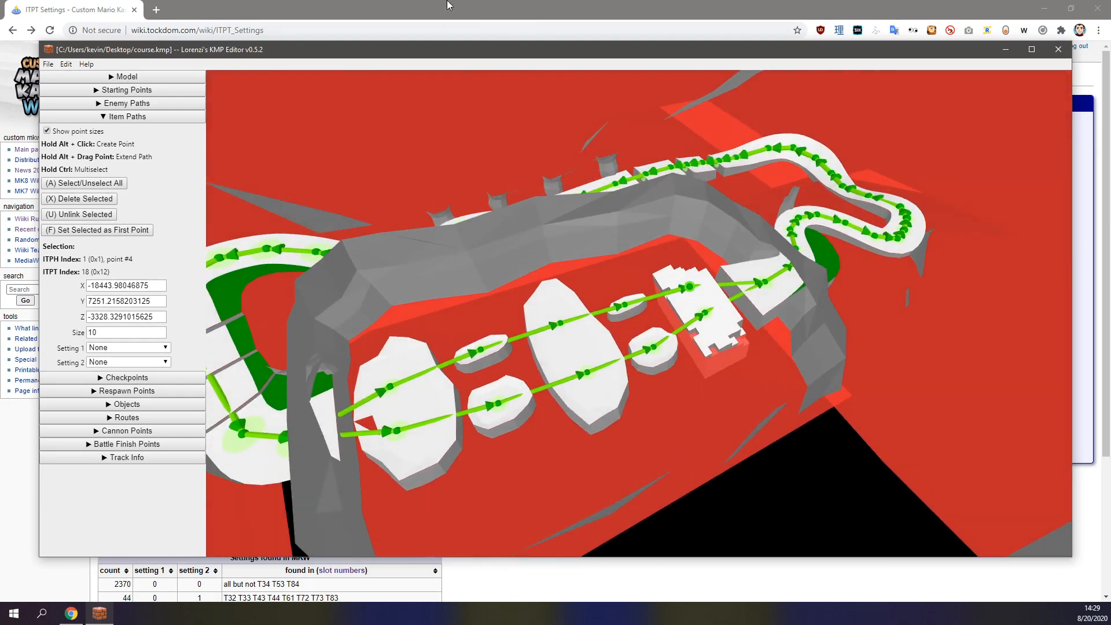
# Step: Read the ITPT Settings wiki page's notes on item point height and its advice on using value 0 over an abyss
pyautogui.click(446, 5)
pyautogui.moveTo(104, 265); pyautogui.dragTo(467, 338)
pyautogui.click(547, 336)
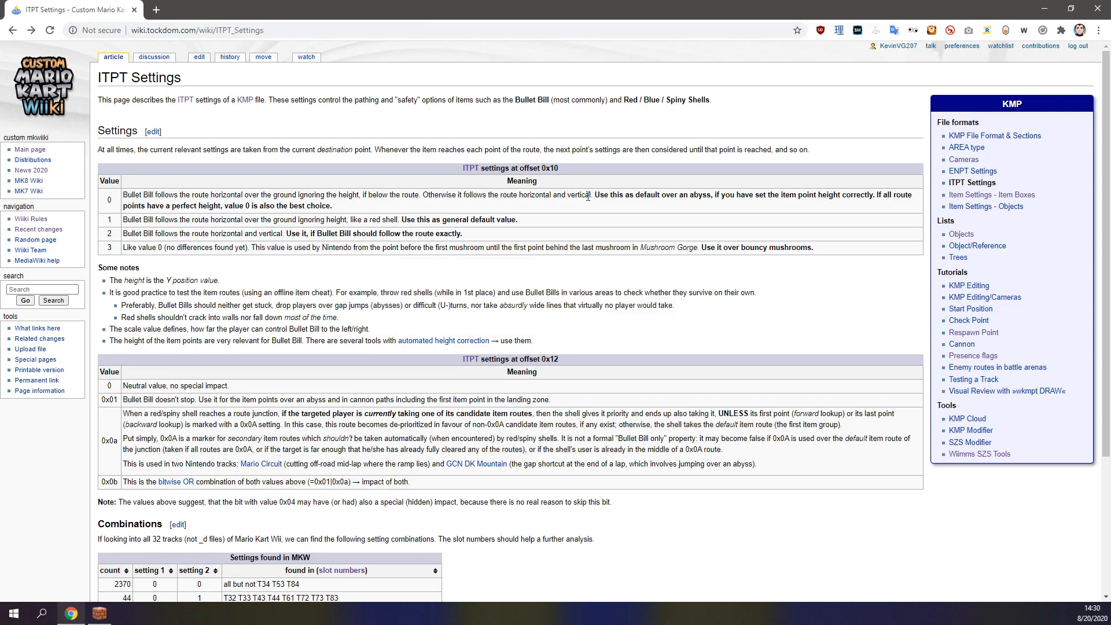
pyautogui.moveTo(596, 194); pyautogui.dragTo(772, 207)
pyautogui.click(740, 208)
pyautogui.moveTo(594, 196)
pyautogui.mouseDown()
pyautogui.moveTo(623, 196)
pyautogui.moveTo(601, 208)
pyautogui.mouseUp()
pyautogui.click(604, 211)
# Step: Compare the selected item point's Setting 1 options in Lorenzi's KMP Editor with the wiki's description of value 0
pyautogui.click(102, 614)
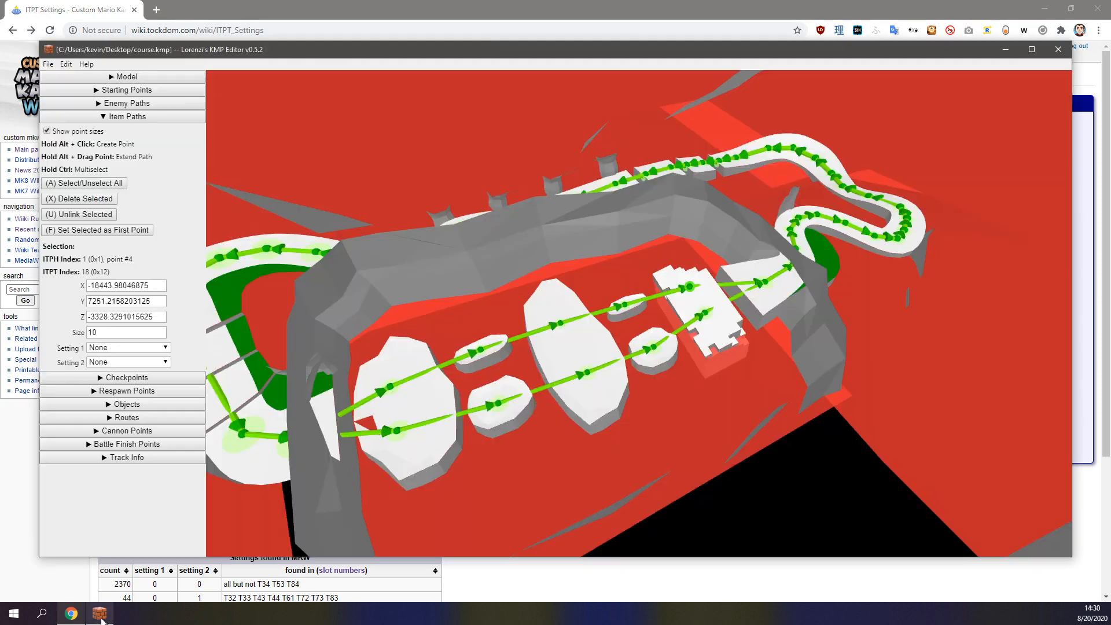
pyautogui.click(164, 348)
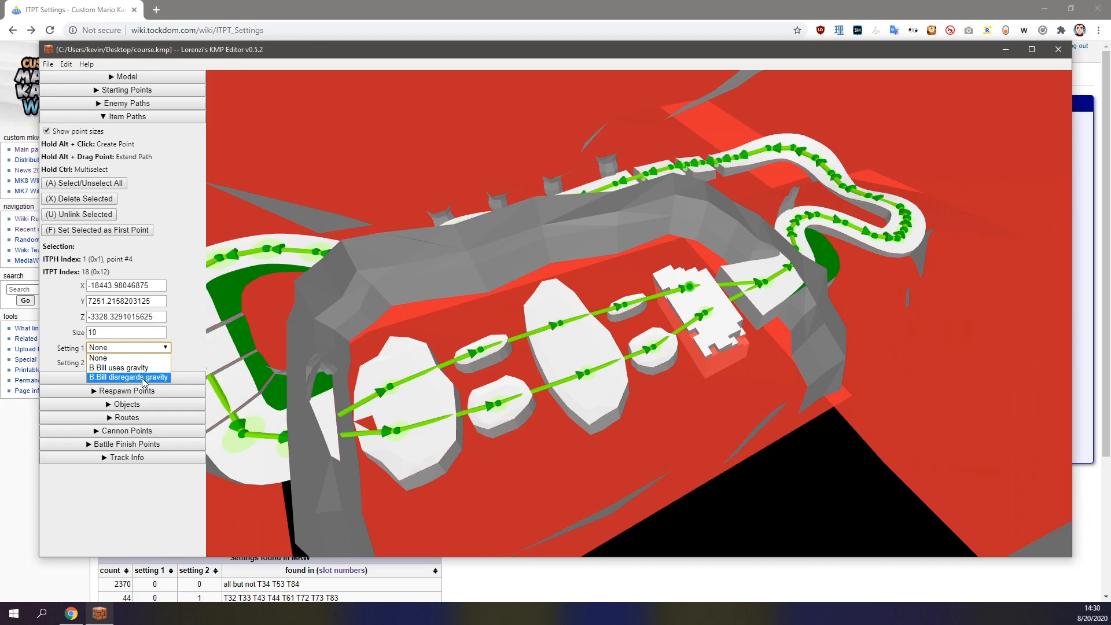
pyautogui.click(314, 10)
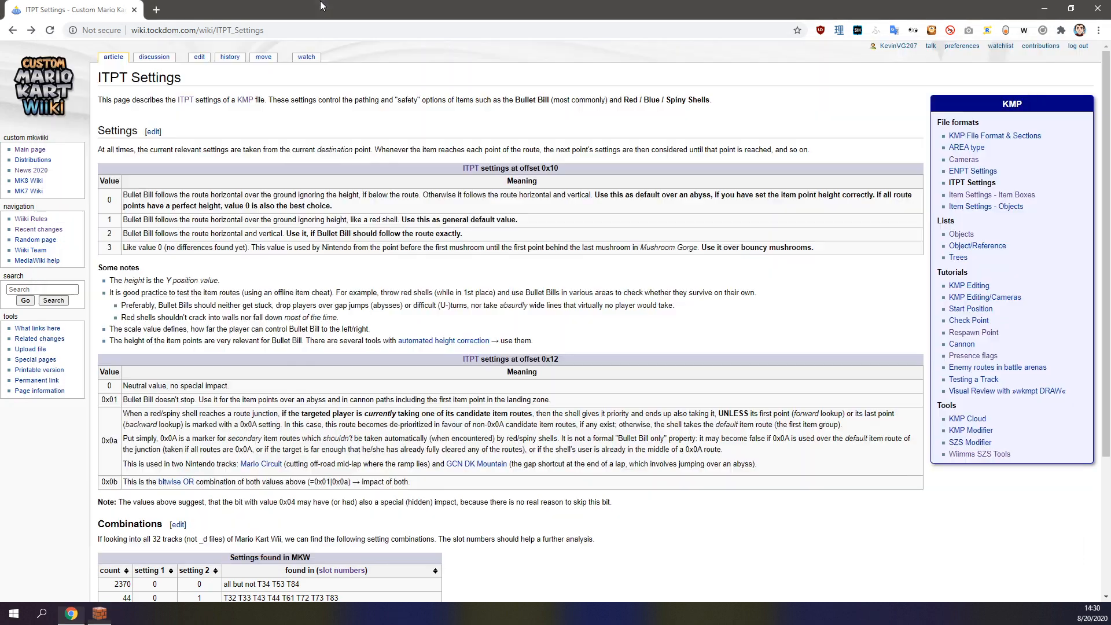
pyautogui.moveTo(133, 192); pyautogui.dragTo(599, 195)
pyautogui.click(601, 195)
# Step: Back in Lorenzi's KMP Editor, examine the item path over the gapped road blocks and review the Setting 1 gravity options
pyautogui.click(100, 614)
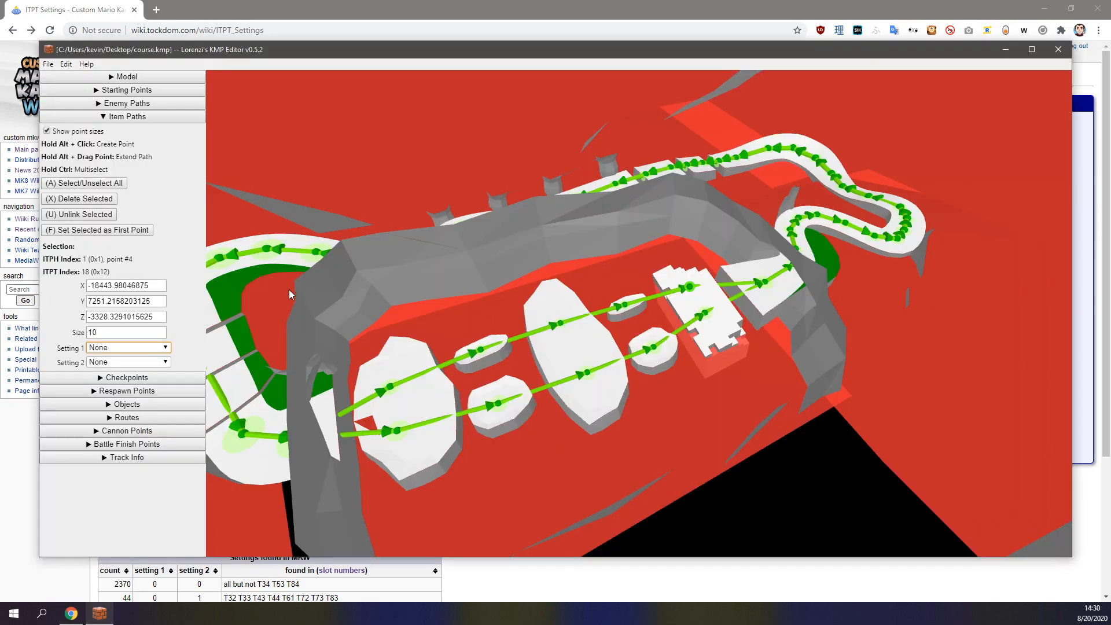
pyautogui.scroll(3, 349, 272)
pyautogui.moveTo(376, 270); pyautogui.dragTo(533, 43, button='right')
pyautogui.scroll(2, 564, 325)
pyautogui.moveTo(605, 258)
pyautogui.mouseDown(button='right')
pyautogui.moveTo(584, 236)
pyautogui.moveTo(586, 256)
pyautogui.mouseUp(button='right')
pyautogui.scroll(2, 586, 256)
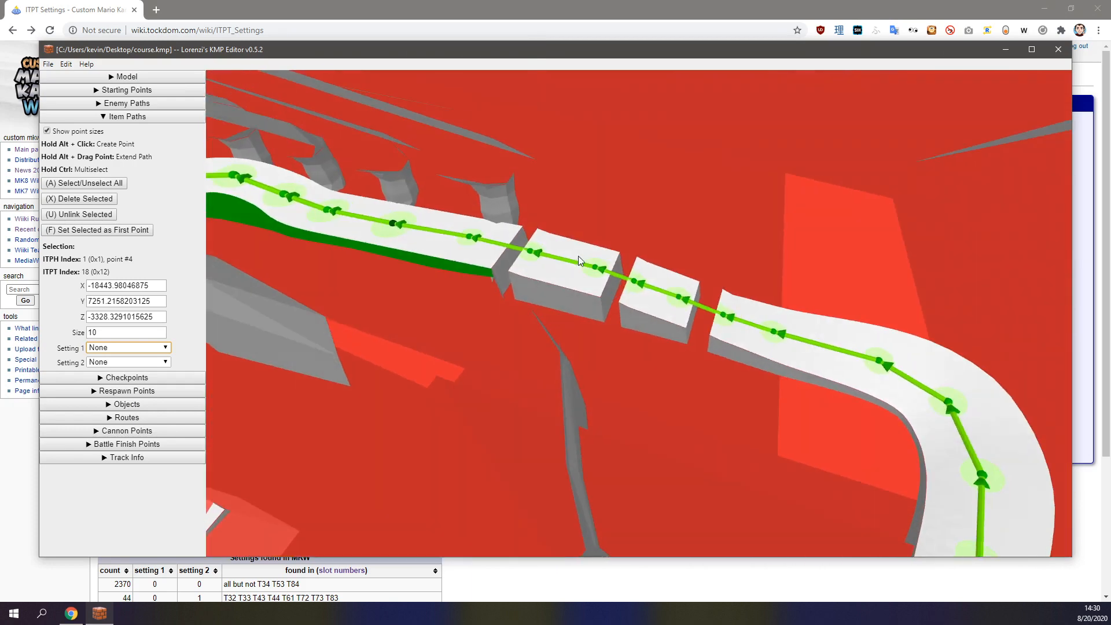
pyautogui.click(165, 349)
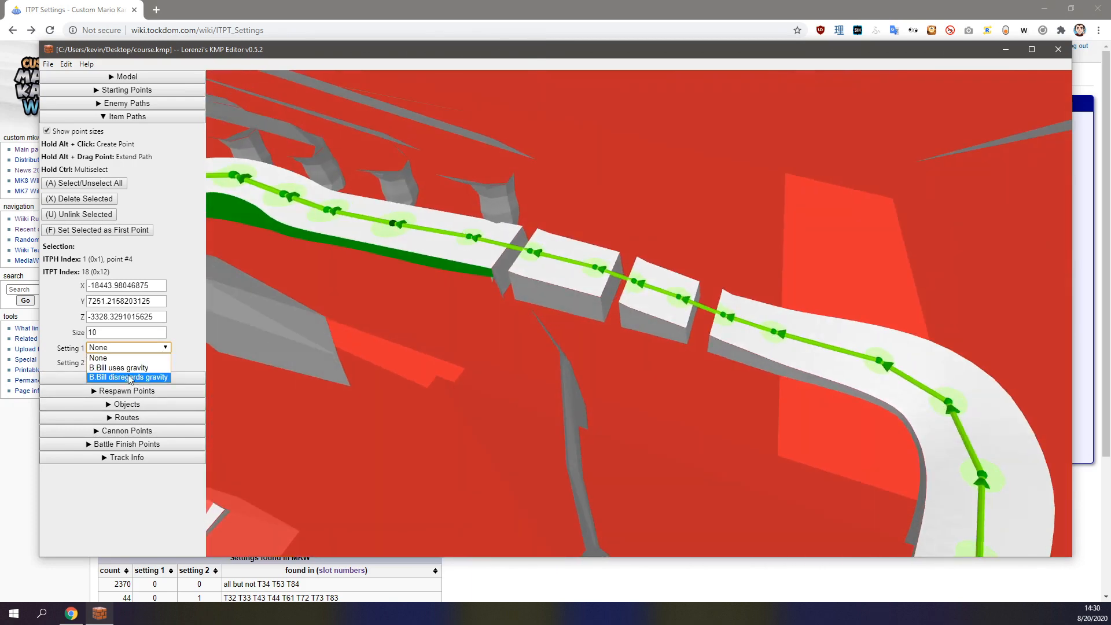
pyautogui.moveTo(512, 248); pyautogui.dragTo(501, 247, button='right')
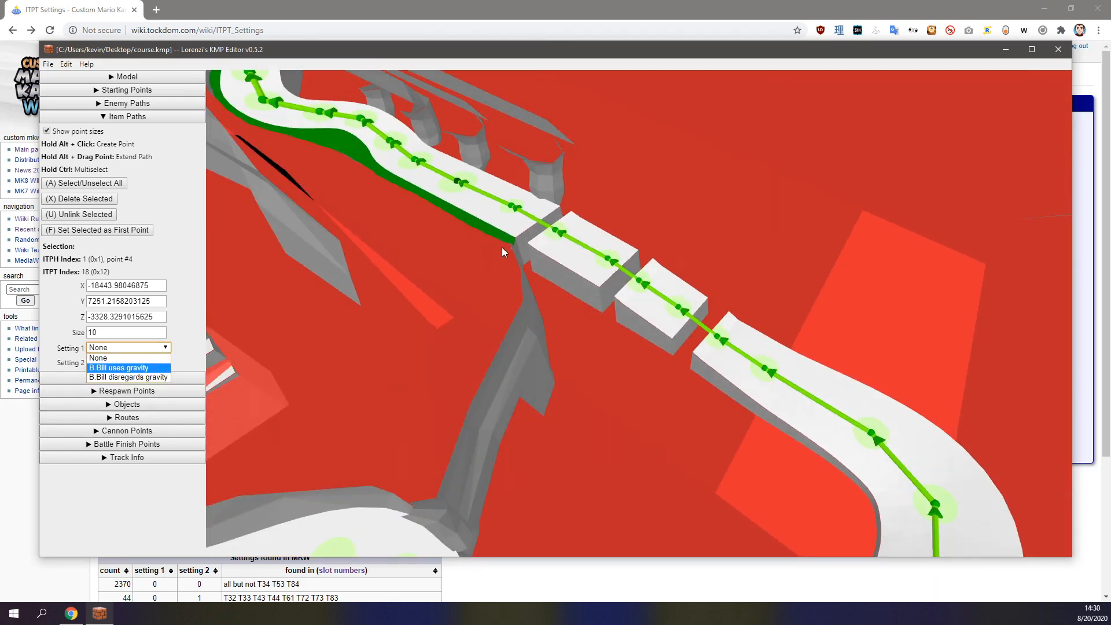
pyautogui.click(187, 351)
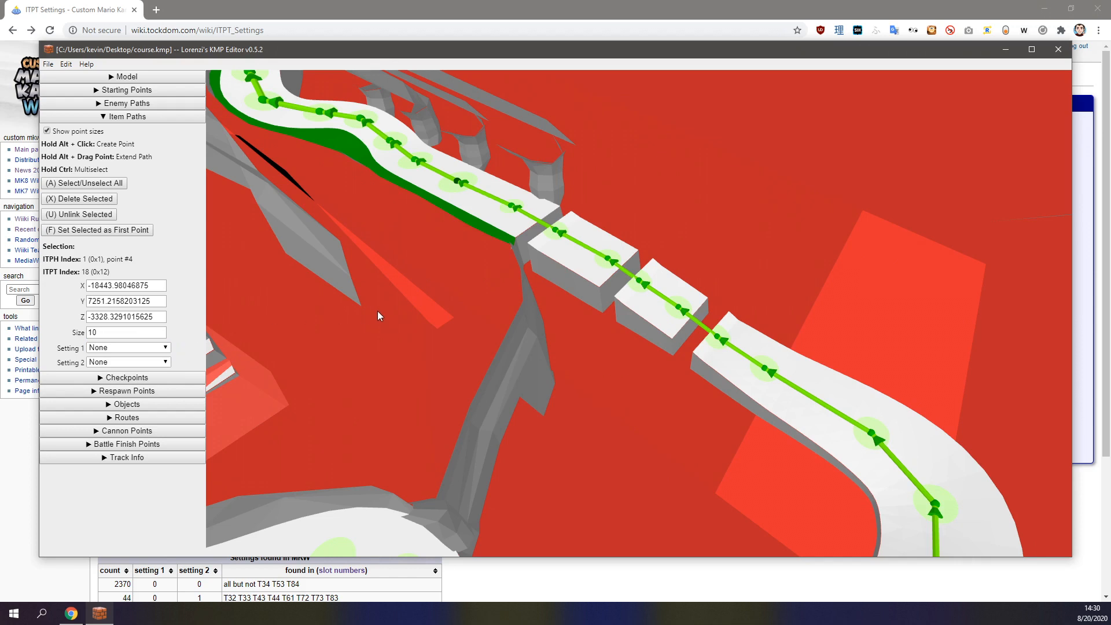
# Step: Inspect the item points from the road gaps to the split platforms and the jagged landing up close
pyautogui.moveTo(509, 234); pyautogui.dragTo(534, 249, button='right')
pyautogui.moveTo(477, 256); pyautogui.dragTo(719, 287, button='middle')
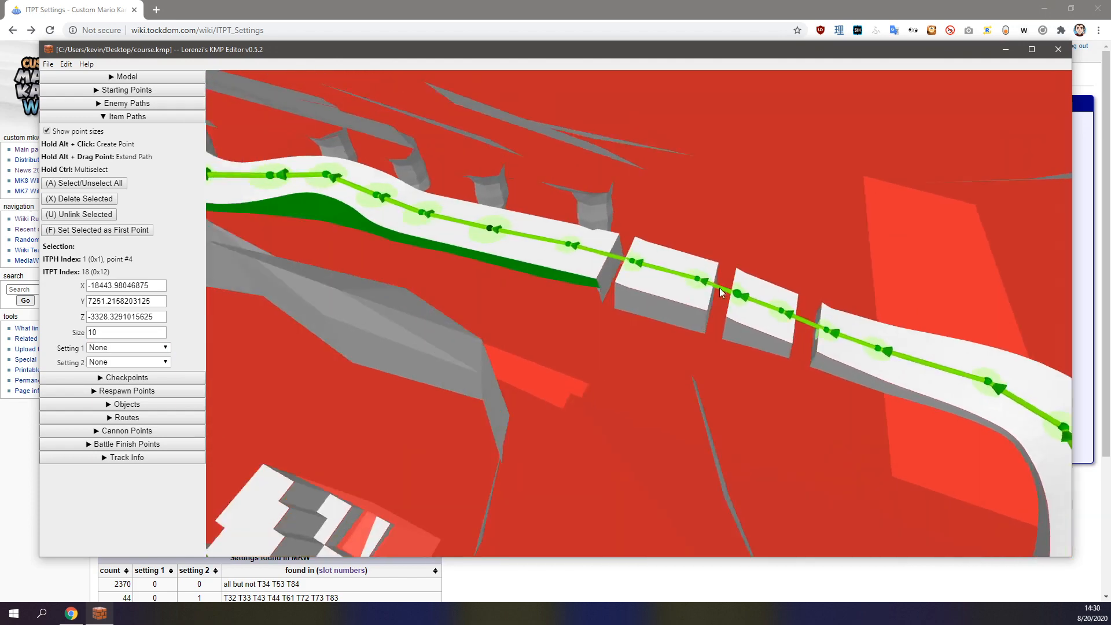
pyautogui.scroll(-2, 719, 287)
pyautogui.moveTo(630, 298); pyautogui.dragTo(624, 275, button='right')
pyautogui.moveTo(416, 277); pyautogui.dragTo(635, 287, button='middle')
pyautogui.moveTo(635, 286); pyautogui.dragTo(645, 268, button='right')
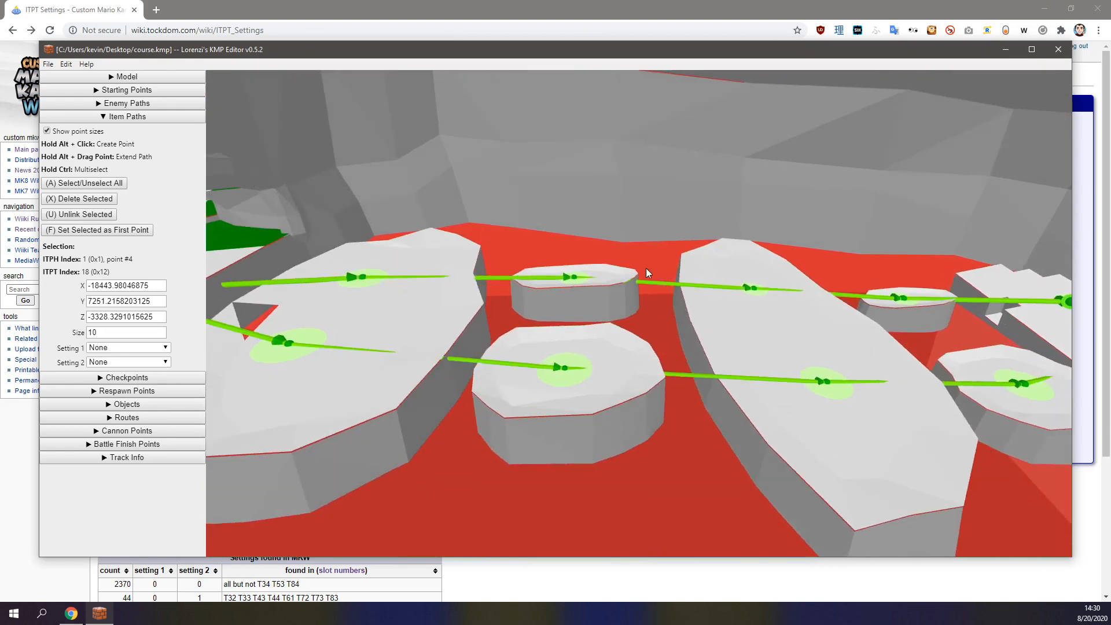
pyautogui.scroll(2, 645, 269)
pyautogui.moveTo(645, 269); pyautogui.dragTo(598, 269, button='middle')
pyautogui.moveTo(598, 269); pyautogui.dragTo(723, 300, button='right')
pyautogui.scroll(1, 651, 265)
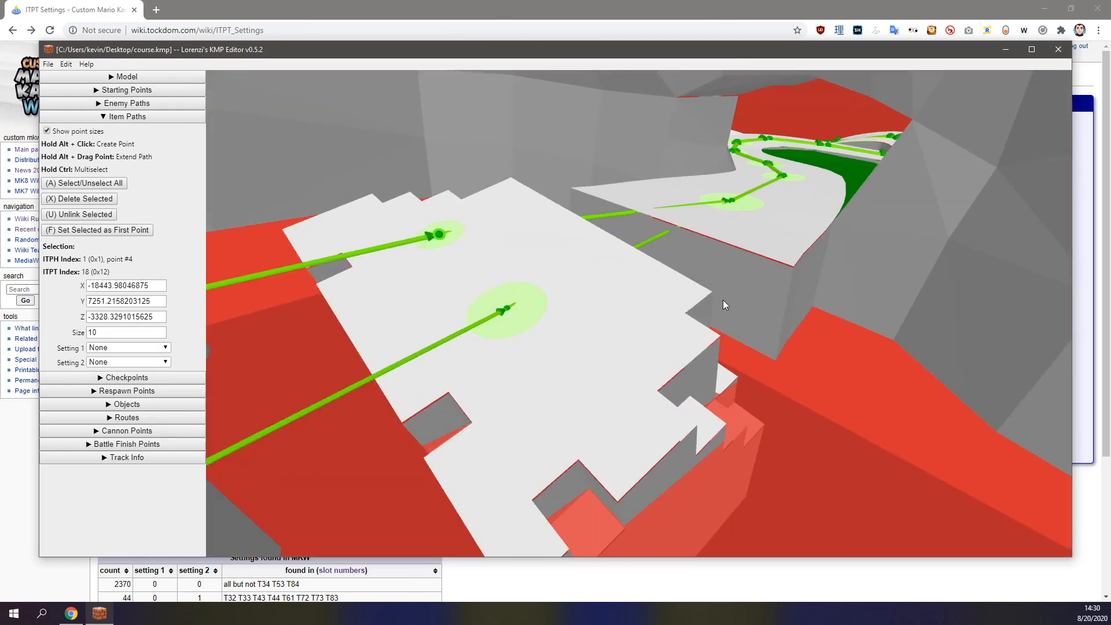
# Step: Raise the two item points on the jagged platform and the first one on the landing road by 700 in Y
pyautogui.moveTo(661, 316); pyautogui.dragTo(726, 309, button='right')
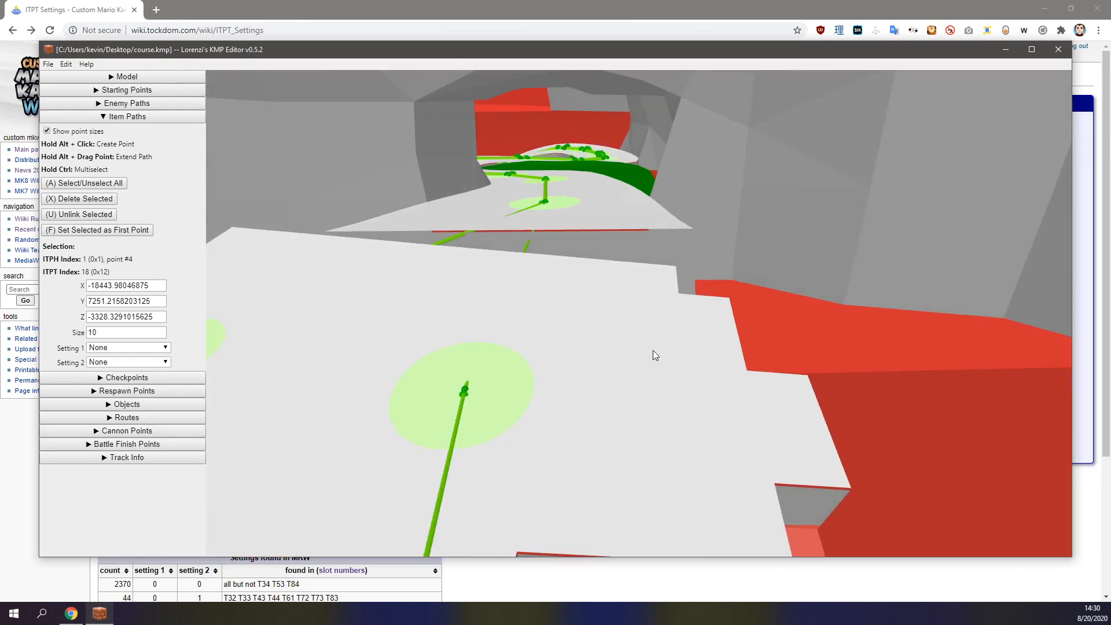
pyautogui.moveTo(654, 289); pyautogui.dragTo(605, 323, button='right')
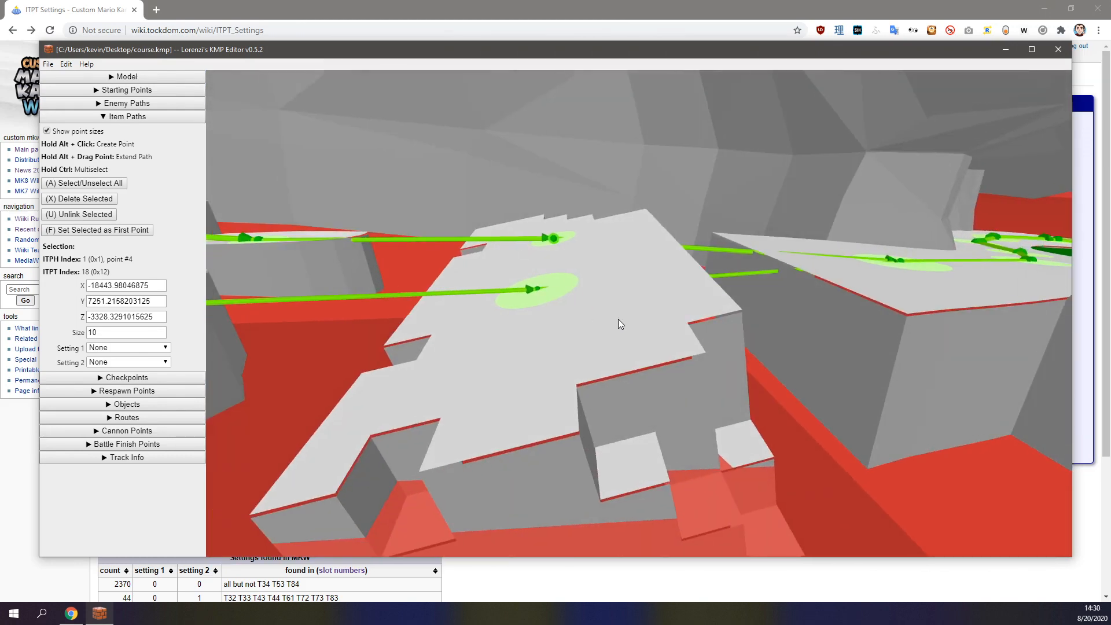
pyautogui.moveTo(771, 317); pyautogui.dragTo(752, 312, button='right')
pyautogui.moveTo(677, 252)
pyautogui.mouseDown(button='right')
pyautogui.moveTo(686, 265)
pyautogui.moveTo(731, 265)
pyautogui.moveTo(662, 257)
pyautogui.mouseUp(button='right')
pyautogui.click(889, 272)
pyautogui.moveTo(856, 270); pyautogui.dragTo(851, 280, button='right')
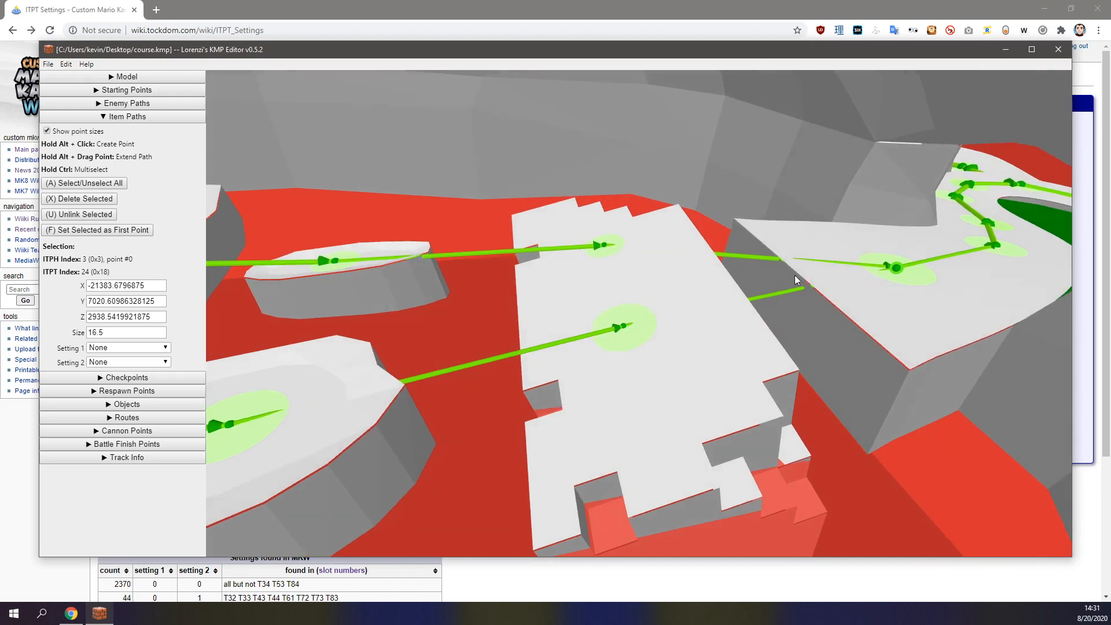
pyautogui.keyDown('alt'); pyautogui.click(621, 327); pyautogui.keyUp('alt')
pyautogui.moveTo(621, 264)
pyautogui.mouseDown(button='right')
pyautogui.moveTo(643, 254)
pyautogui.moveTo(630, 264)
pyautogui.mouseUp(button='right')
pyautogui.click(617, 330)
pyautogui.keyDown('ctrl'); pyautogui.click(571, 239); pyautogui.keyUp('ctrl')
pyautogui.moveTo(867, 308); pyautogui.dragTo(844, 293, button='right')
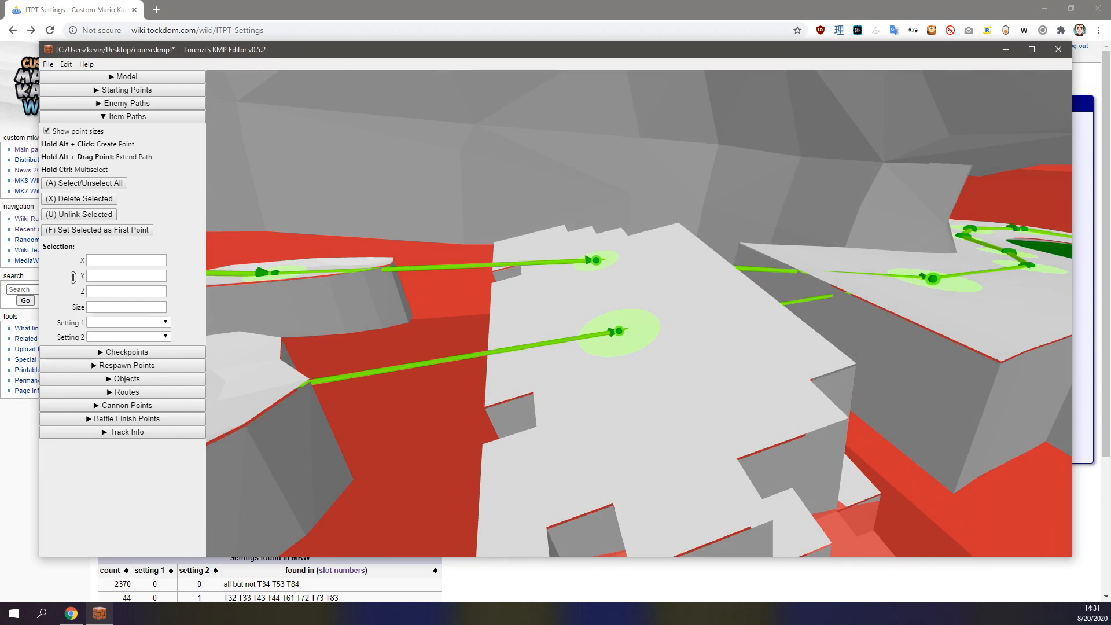
pyautogui.moveTo(77, 276)
pyautogui.mouseDown()
pyautogui.moveTo(92, 265)
pyautogui.moveTo(87, 280)
pyautogui.moveTo(90, 260)
pyautogui.moveTo(88, 287)
pyautogui.moveTo(91, 258)
pyautogui.moveTo(89, 286)
pyautogui.moveTo(93, 272)
pyautogui.mouseUp()
pyautogui.moveTo(353, 278); pyautogui.dragTo(376, 281, button='right')
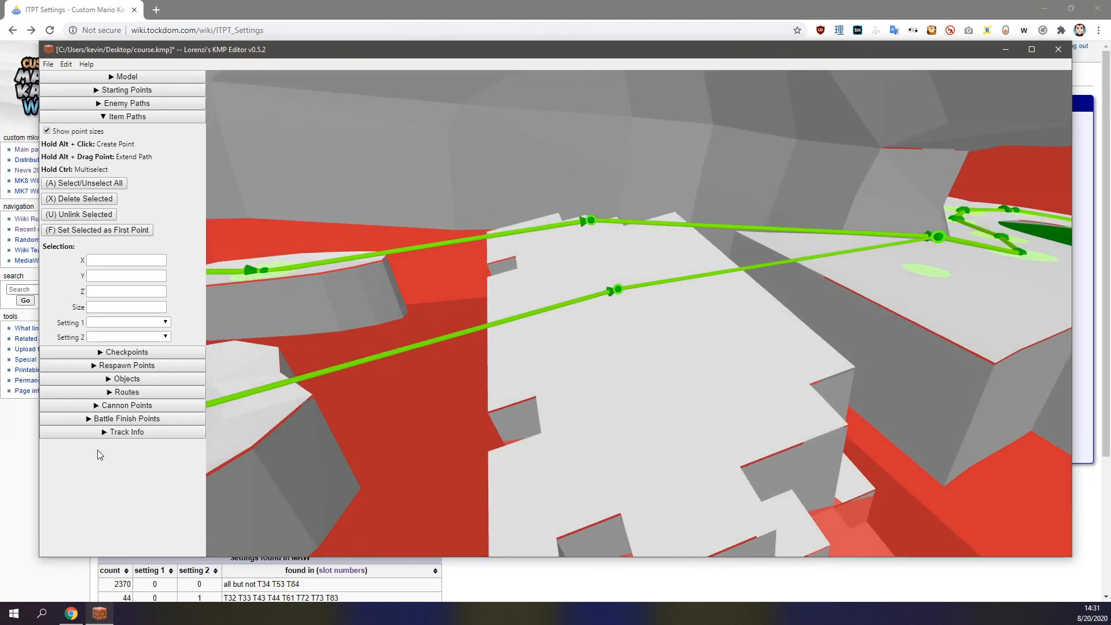
# Step: Set Setting 1 to "B.Bill disregards gravity" for the three raised item points, then check the points individually
pyautogui.click(166, 322)
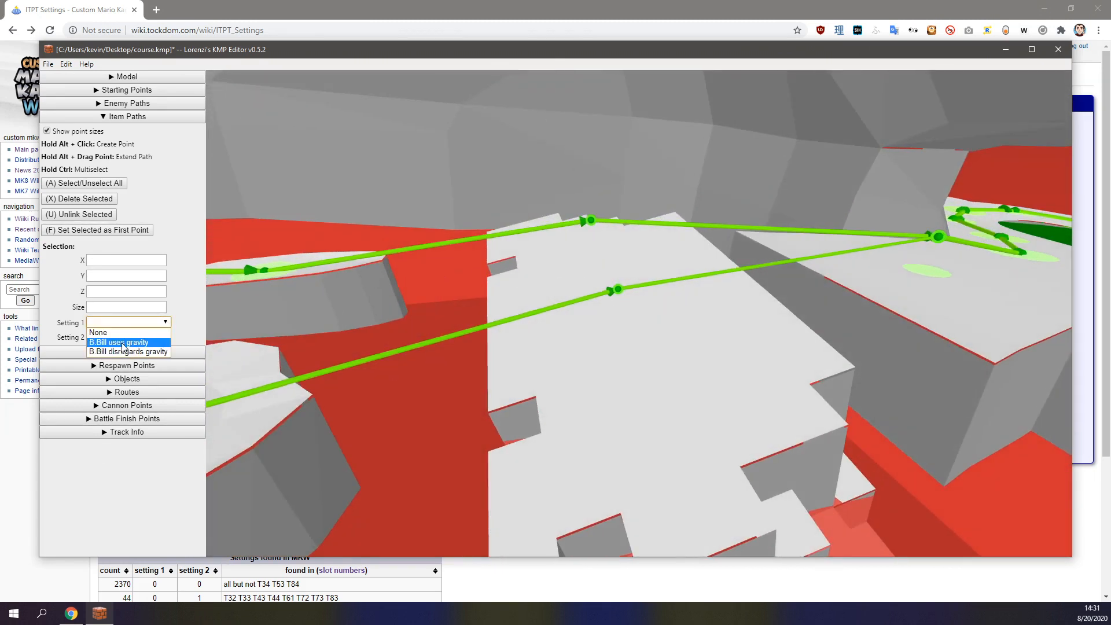
pyautogui.click(127, 352)
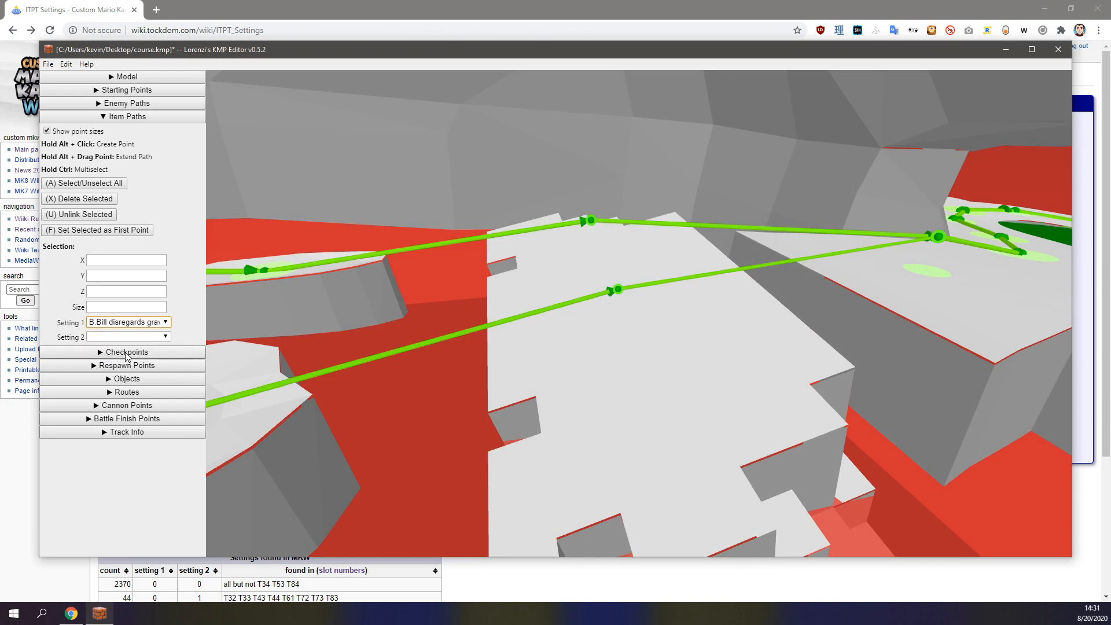
pyautogui.click(528, 297)
pyautogui.click(617, 289)
pyautogui.click(589, 221)
pyautogui.scroll(-3, 552, 252)
pyautogui.scroll(-2, 555, 269)
pyautogui.scroll(2, 509, 298)
pyautogui.moveTo(363, 398); pyautogui.dragTo(634, 296, button='right')
pyautogui.moveTo(761, 300); pyautogui.dragTo(707, 331, button='right')
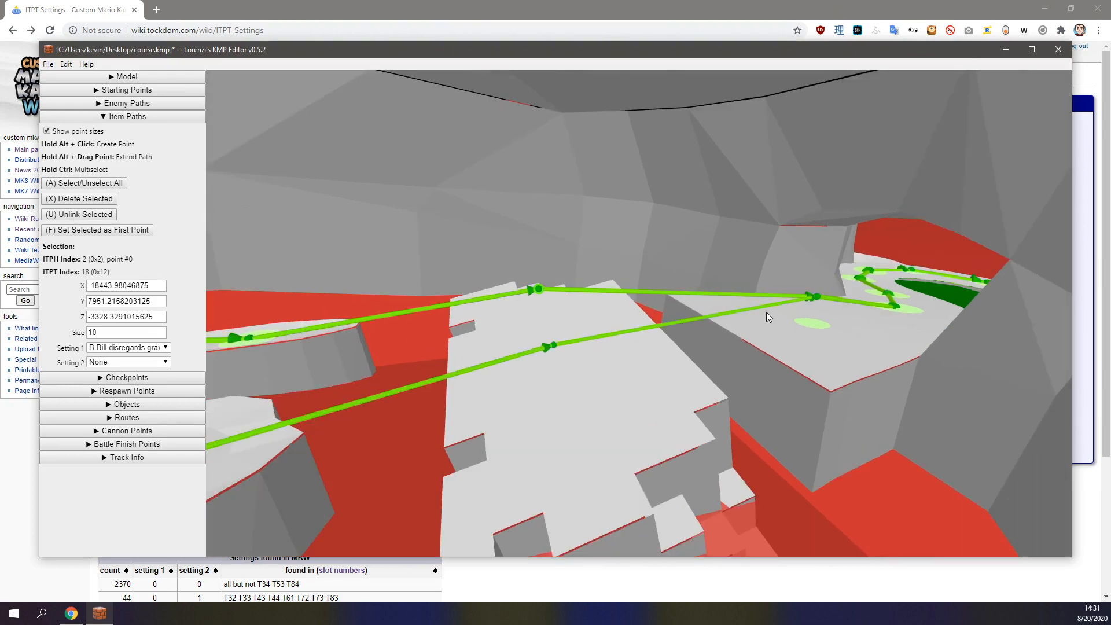
pyautogui.moveTo(816, 295); pyautogui.dragTo(633, 370, button='right')
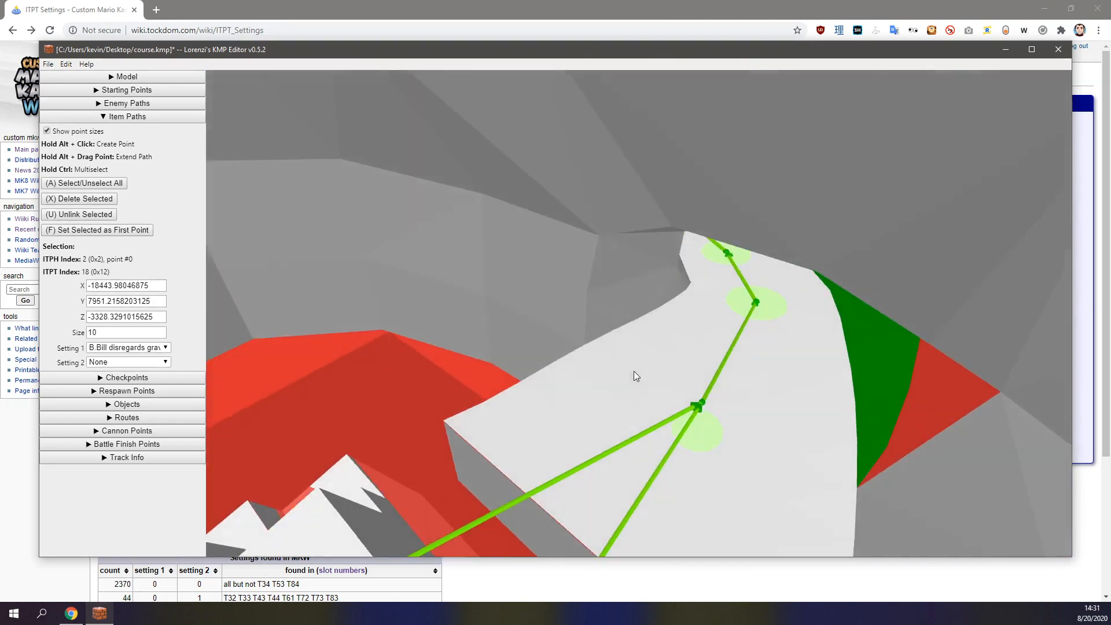
# Step: Switch to the ITPT Settings wiki page and read the note on what the scale value defines
pyautogui.click(533, 15)
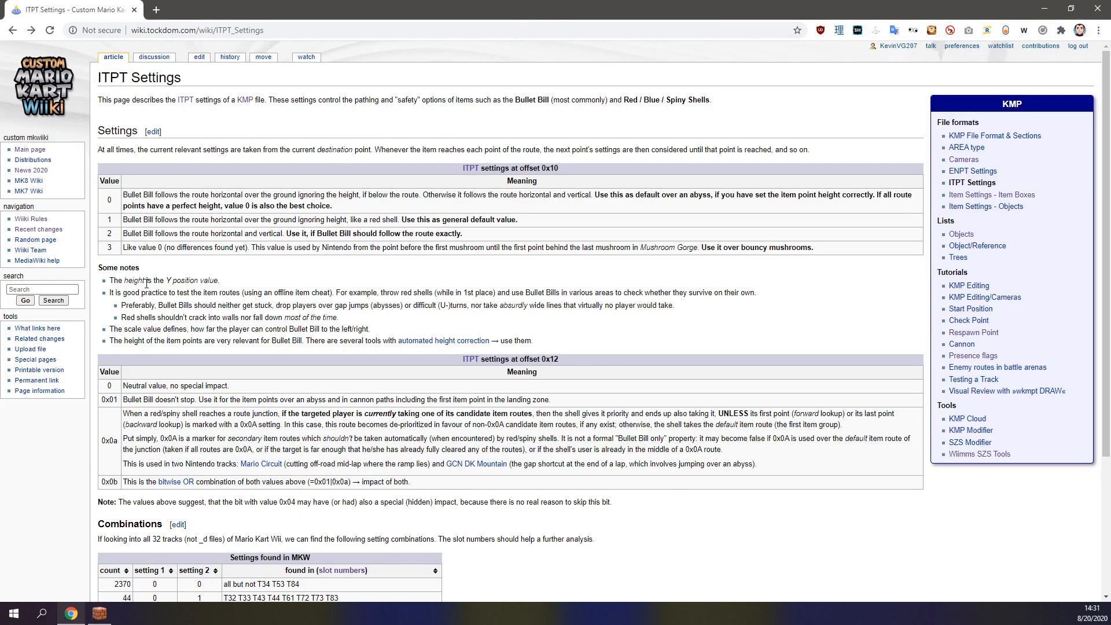
pyautogui.moveTo(111, 328); pyautogui.dragTo(376, 329)
pyautogui.click(376, 329)
# Step: Back in Lorenzi's KMP Editor, enlarge the item point where both branches merge on the landing road to size 26.3
pyautogui.click(104, 615)
pyautogui.moveTo(382, 444); pyautogui.dragTo(696, 422, button='right')
pyautogui.click(739, 407)
pyautogui.moveTo(739, 405); pyautogui.dragTo(652, 391, button='middle')
pyautogui.moveTo(652, 389); pyautogui.dragTo(627, 422, button='right')
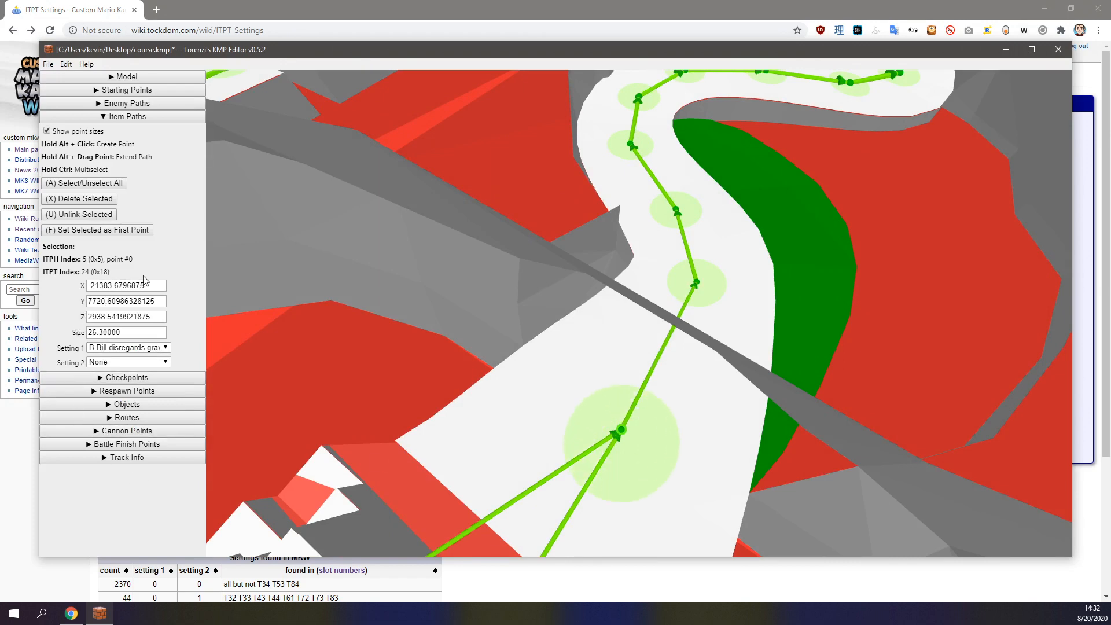
# Step: Set the size of the item point on the round platform just before the jagged platform to 20.3
pyautogui.doubleClick(696, 282)
pyautogui.scroll(-7, 565, 323)
pyautogui.moveTo(565, 324); pyautogui.dragTo(668, 289, button='middle')
pyautogui.moveTo(668, 284); pyautogui.dragTo(642, 254, button='right')
pyautogui.scroll(4, 665, 287)
pyautogui.click(695, 357)
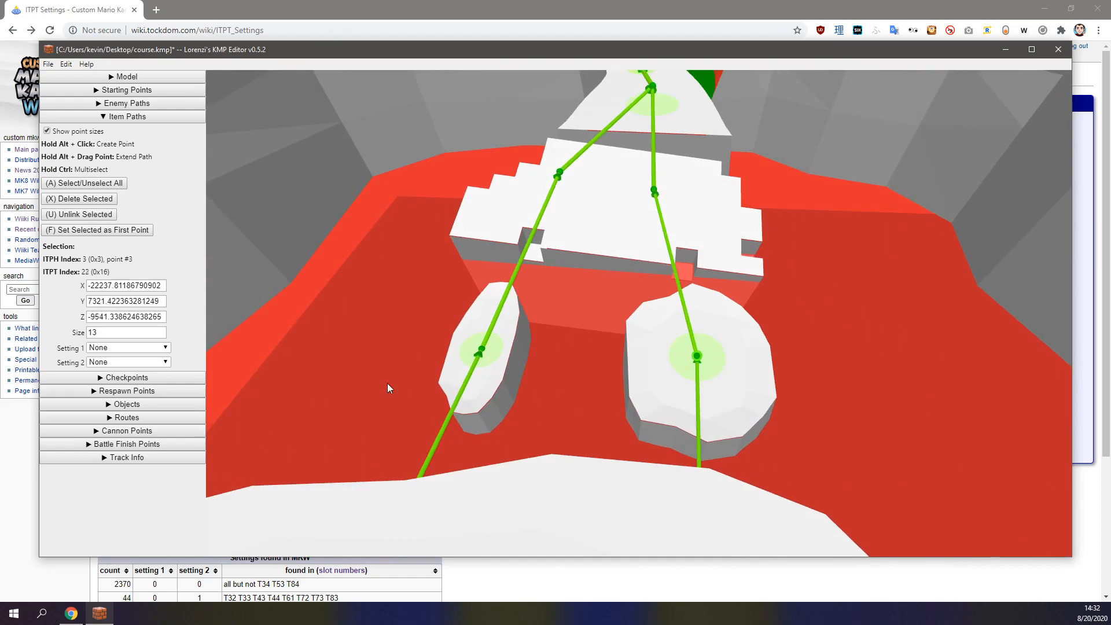
pyautogui.moveTo(73, 331); pyautogui.dragTo(86, 321)
pyautogui.scroll(-4, 536, 290)
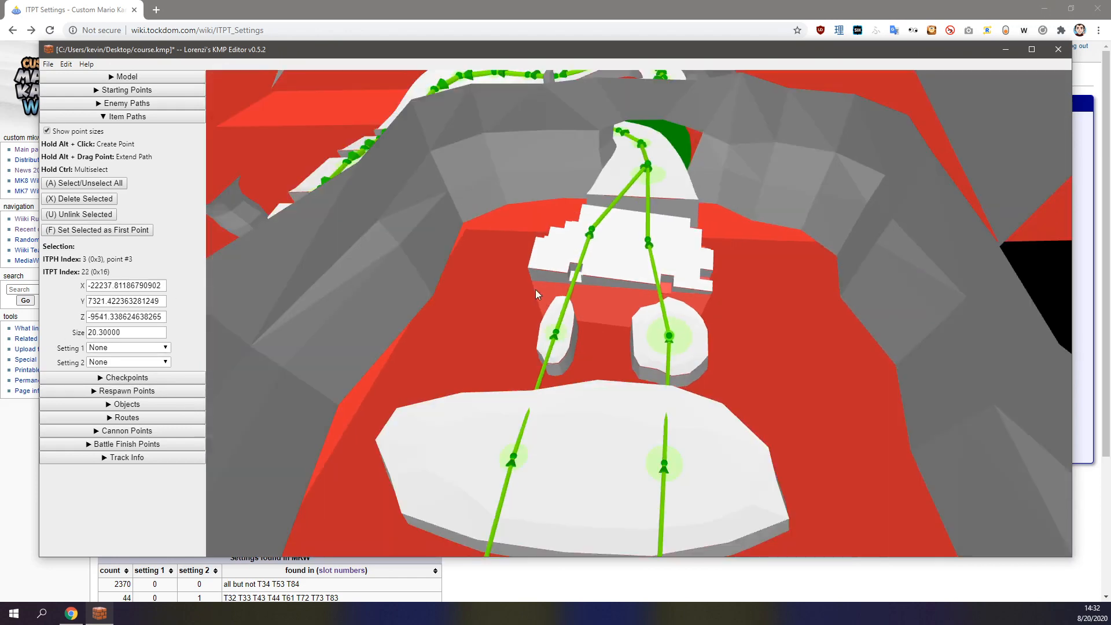
# Step: Enlarge the large middle platform's item point on the branch leading to the narrow platform to size 20.6
pyautogui.moveTo(536, 289); pyautogui.dragTo(546, 275, button='right')
pyautogui.click(526, 392)
pyautogui.moveTo(75, 332); pyautogui.dragTo(109, 284)
pyautogui.moveTo(568, 303); pyautogui.dragTo(571, 339, button='right')
pyautogui.scroll(-3, 560, 289)
pyautogui.scroll(-5, 553, 291)
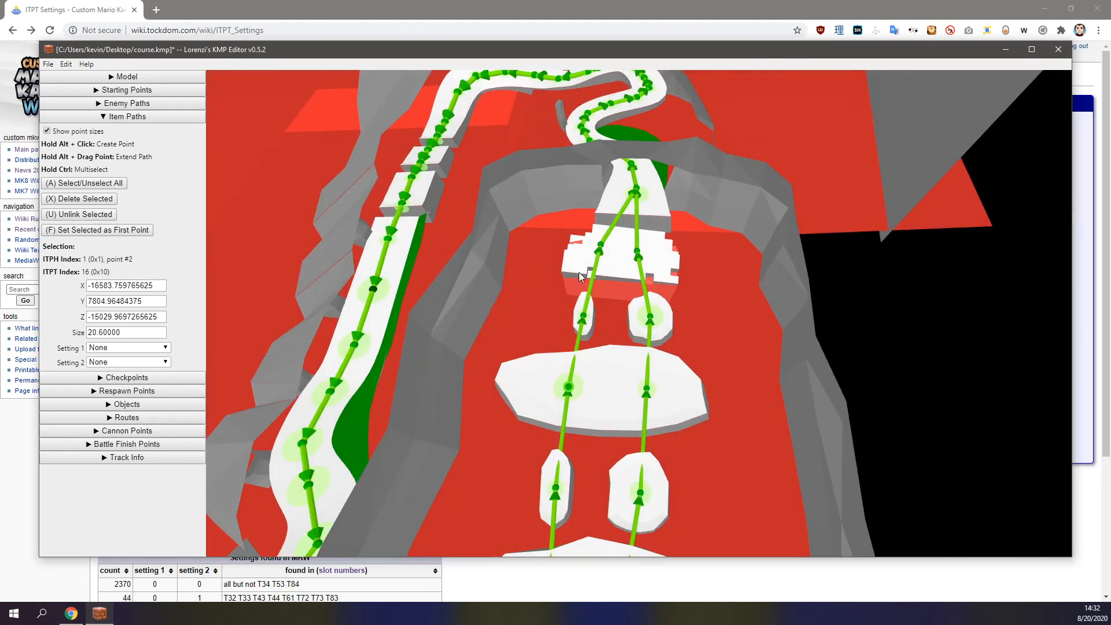
# Step: Review the Setting 2 options for the selected item point on the large middle platform
pyautogui.moveTo(578, 260); pyautogui.dragTo(572, 381, button='middle')
pyautogui.moveTo(622, 313); pyautogui.dragTo(599, 292, button='right')
pyautogui.scroll(3, 620, 289)
pyautogui.moveTo(577, 288); pyautogui.dragTo(593, 324, button='middle')
pyautogui.moveTo(593, 323); pyautogui.dragTo(593, 291, button='right')
pyautogui.scroll(-2, 594, 292)
pyautogui.click(168, 364)
pyautogui.click(167, 363)
pyautogui.click(166, 361)
pyautogui.click(162, 361)
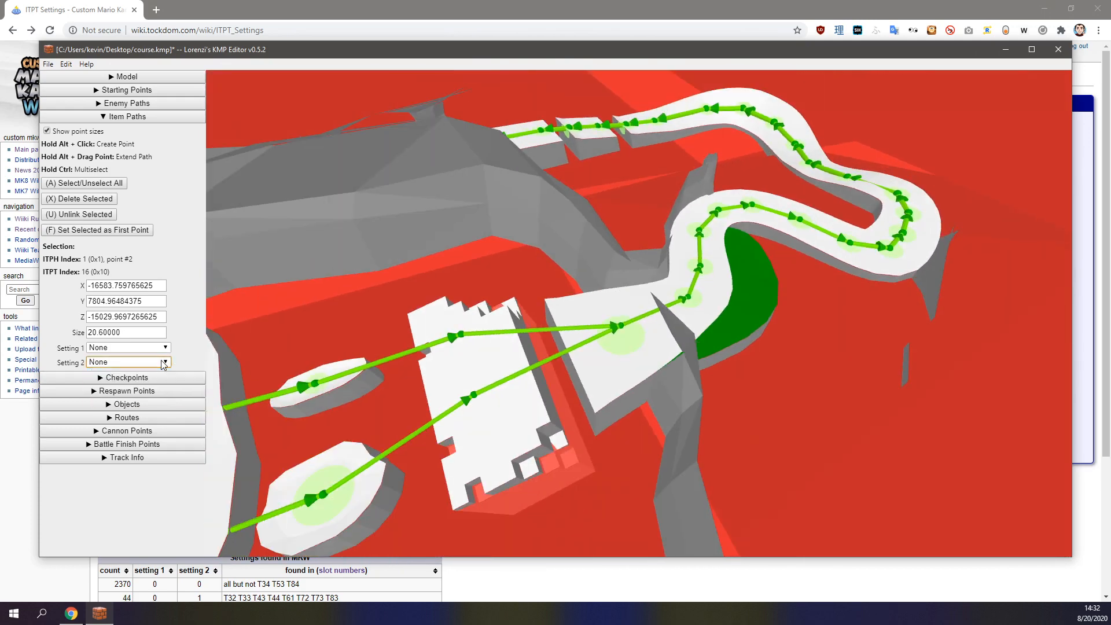
# Step: Examine the item points along the gapped road blocks and the road leading up to them
pyautogui.moveTo(560, 292); pyautogui.dragTo(430, 317, button='right')
pyautogui.scroll(-3, 431, 317)
pyautogui.moveTo(683, 316); pyautogui.dragTo(541, 300, button='middle')
pyautogui.moveTo(541, 299); pyautogui.dragTo(689, 287, button='right')
pyautogui.scroll(-3, 688, 287)
pyautogui.moveTo(689, 287); pyautogui.dragTo(584, 315, button='middle')
pyautogui.scroll(5, 645, 220)
pyautogui.moveTo(584, 314); pyautogui.dragTo(478, 248, button='right')
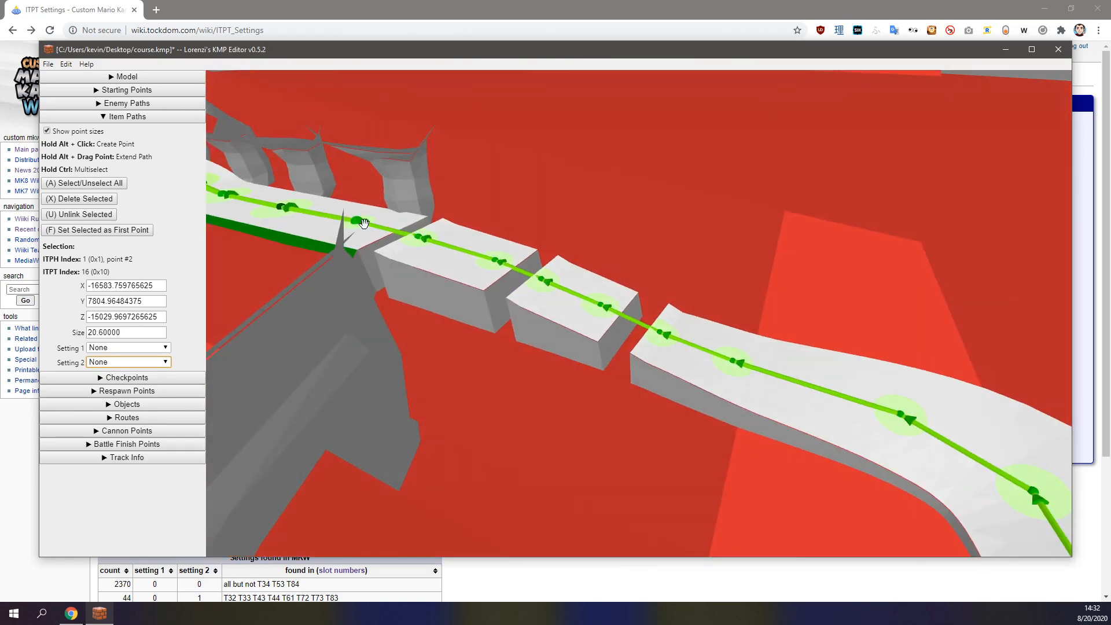
pyautogui.scroll(4, 638, 327)
pyautogui.moveTo(637, 327); pyautogui.dragTo(567, 318, button='right')
pyautogui.scroll(-3, 453, 308)
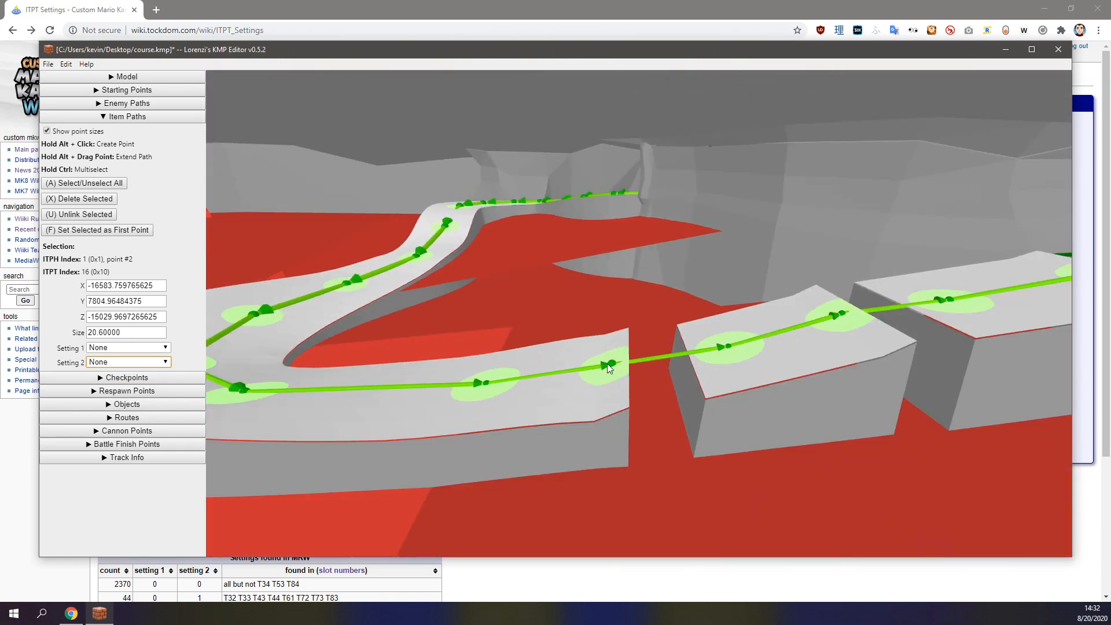
pyautogui.moveTo(606, 363); pyautogui.dragTo(568, 351, button='middle')
pyautogui.moveTo(633, 363); pyautogui.dragTo(602, 360, button='right')
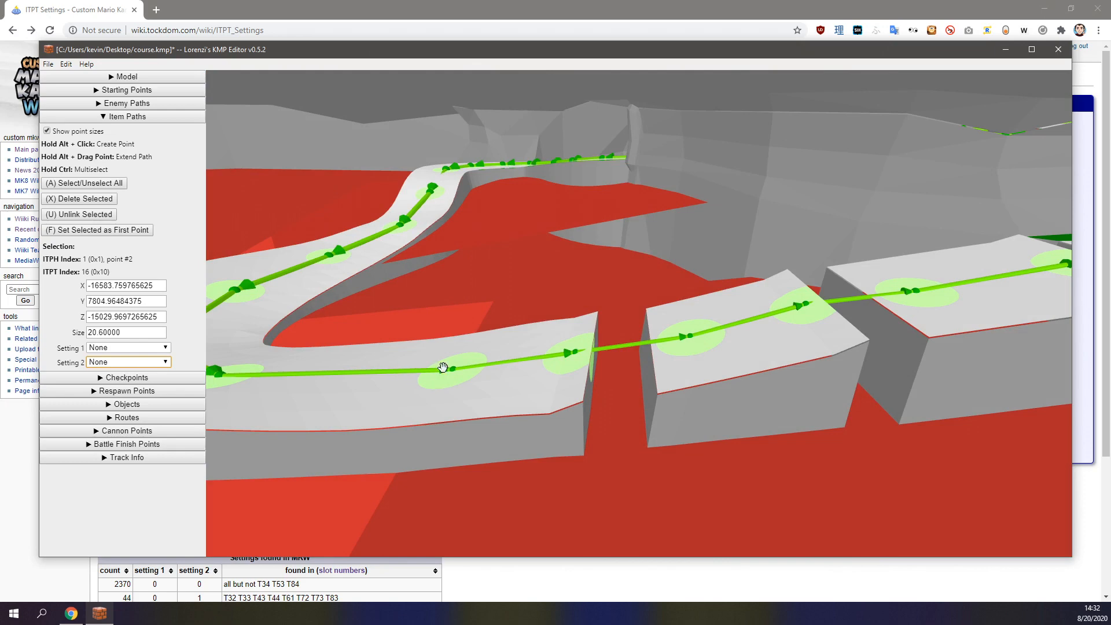
pyautogui.moveTo(637, 361); pyautogui.dragTo(543, 331, button='right')
pyautogui.scroll(-2, 609, 350)
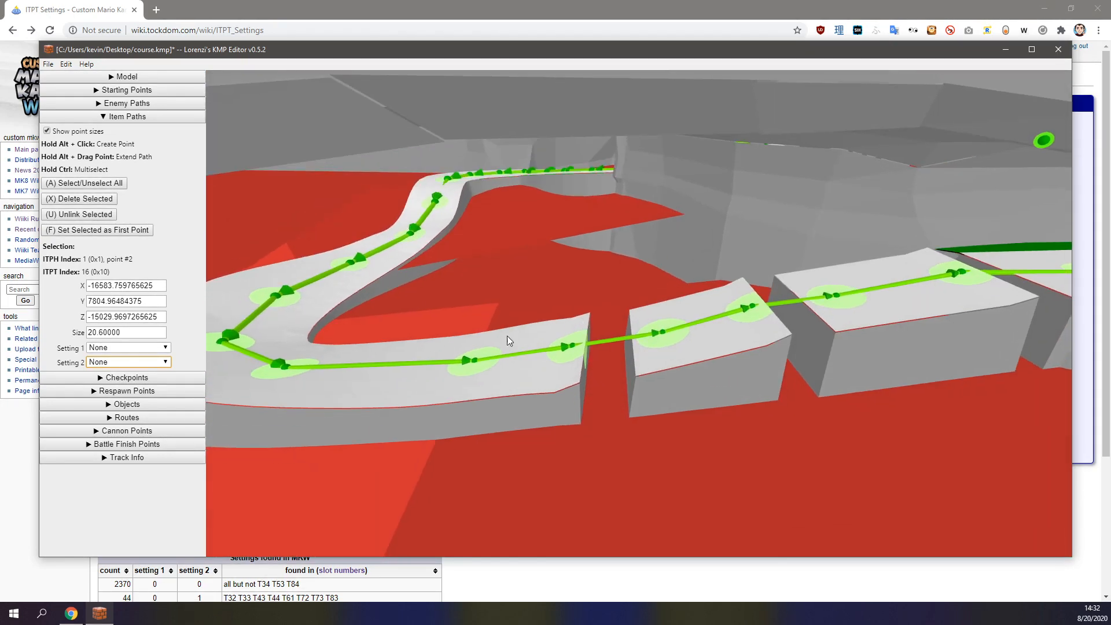
# Step: Select the six item points from just before the first road gap to the last gapped block and raise them above the road
pyautogui.click(471, 358)
pyautogui.click(568, 346)
pyautogui.click(479, 356)
pyautogui.click(567, 345)
pyautogui.click(662, 328)
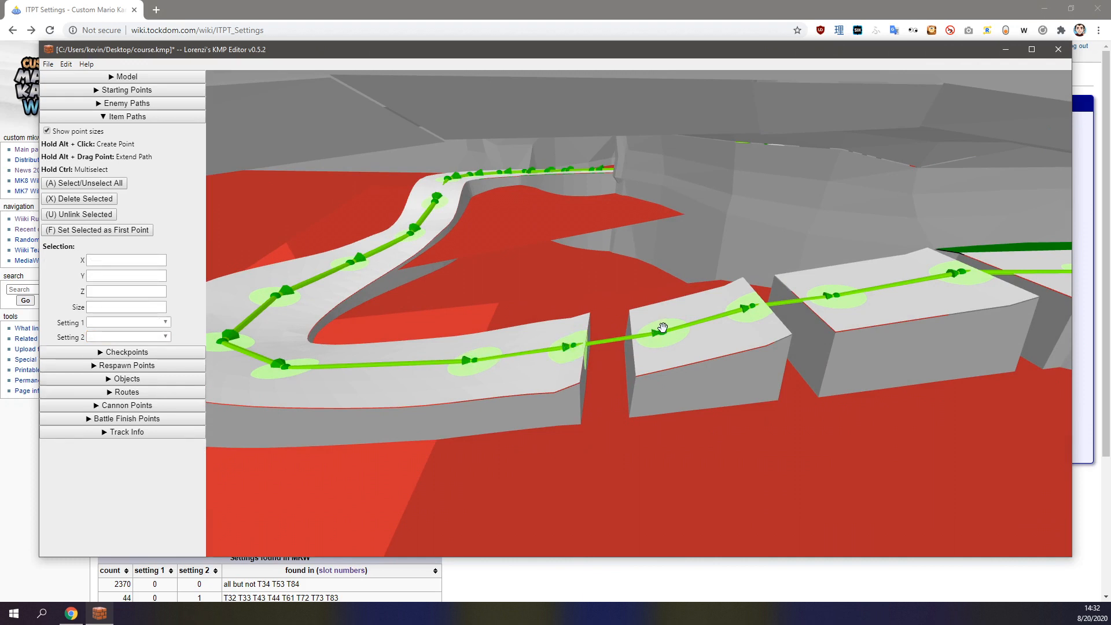
pyautogui.click(474, 355)
pyautogui.keyDown('ctrl'); pyautogui.click(572, 342); pyautogui.keyUp('ctrl')
pyautogui.keyDown('ctrl'); pyautogui.click(747, 305); pyautogui.keyUp('ctrl')
pyautogui.keyDown('ctrl'); pyautogui.click(834, 294); pyautogui.keyUp('ctrl')
pyautogui.keyDown('ctrl'); pyautogui.click(953, 270); pyautogui.keyUp('ctrl')
pyautogui.moveTo(924, 243); pyautogui.dragTo(856, 248, button='middle')
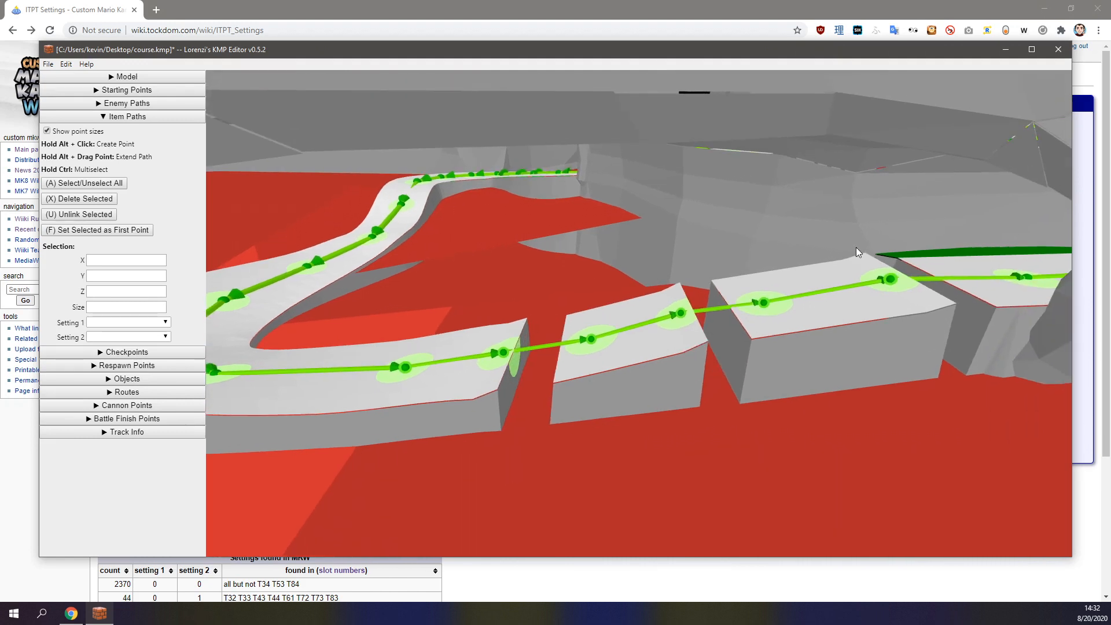
pyautogui.moveTo(82, 278); pyautogui.dragTo(82, 273)
# Step: Set the six raised points' Setting 1 to "B.Bill disregards gravity" and Setting 2 to "B.Bill can't stop"
pyautogui.click(165, 337)
pyautogui.click(165, 322)
pyautogui.click(164, 322)
pyautogui.click(126, 350)
pyautogui.click(165, 336)
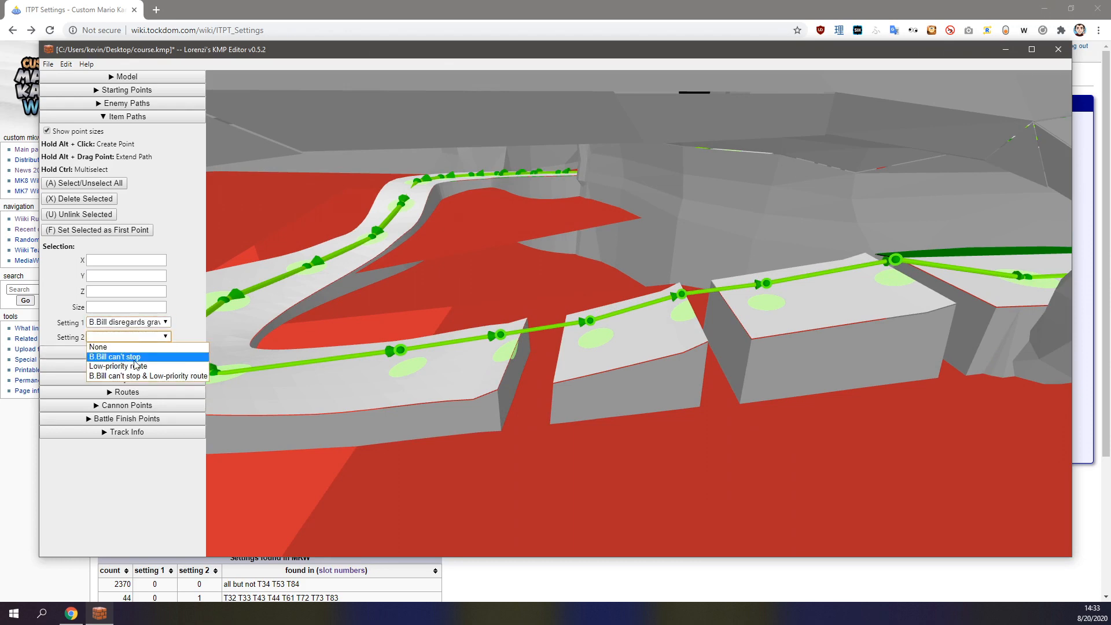
pyautogui.click(133, 357)
pyautogui.moveTo(443, 345); pyautogui.dragTo(486, 342, button='right')
pyautogui.scroll(-3, 488, 342)
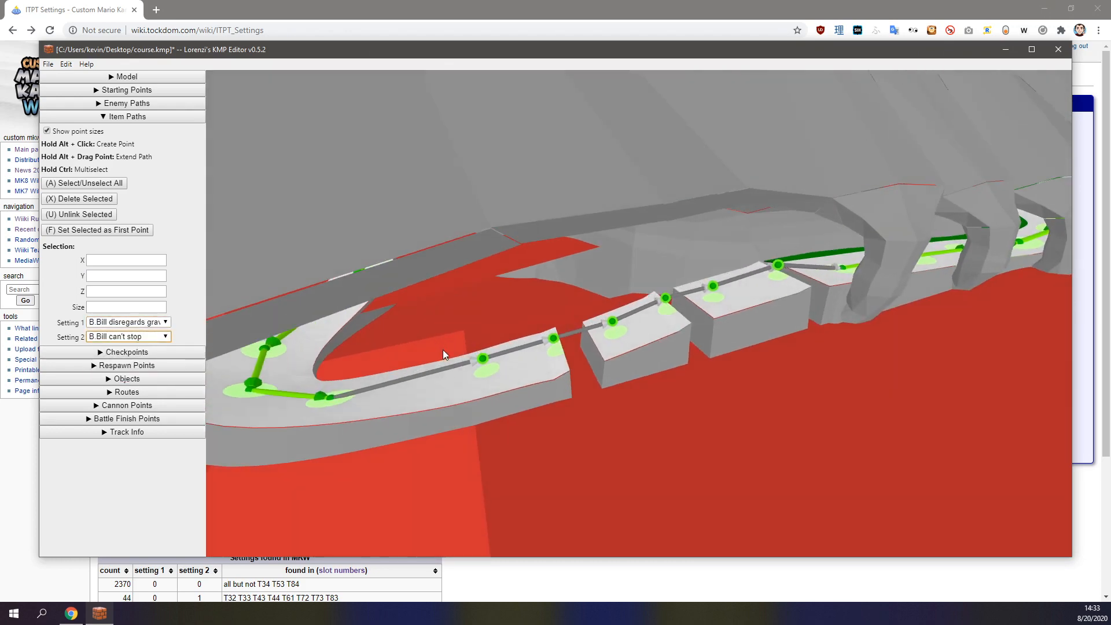
# Step: Set Setting 2 to None for the first of the raised item points before the gapped road blocks
pyautogui.click(480, 357)
pyautogui.click(165, 362)
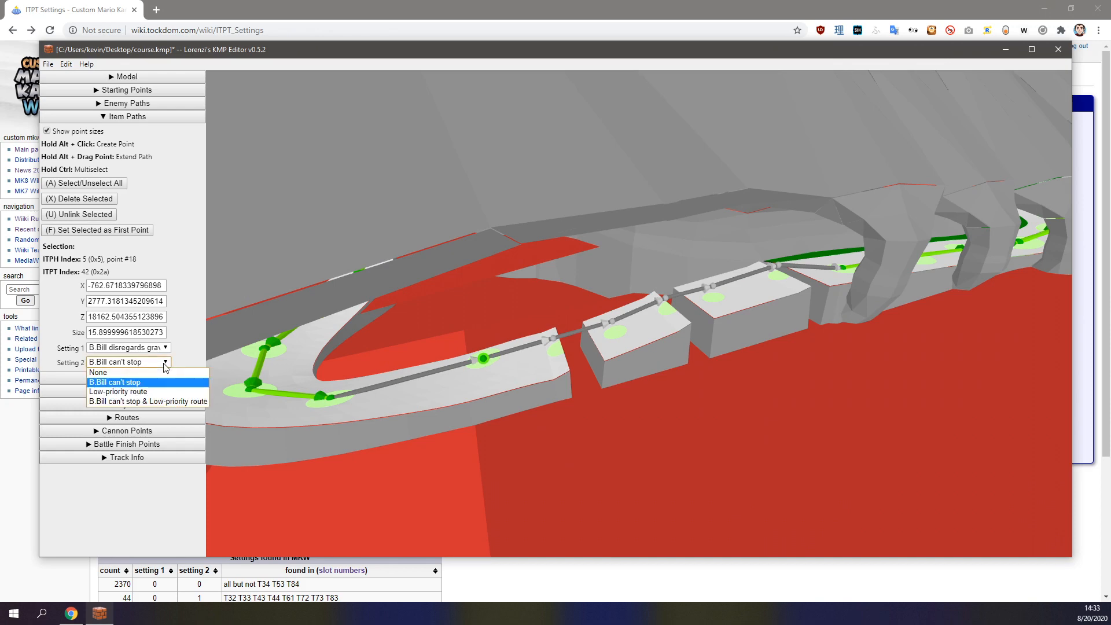
pyautogui.click(155, 372)
pyautogui.scroll(5, 502, 353)
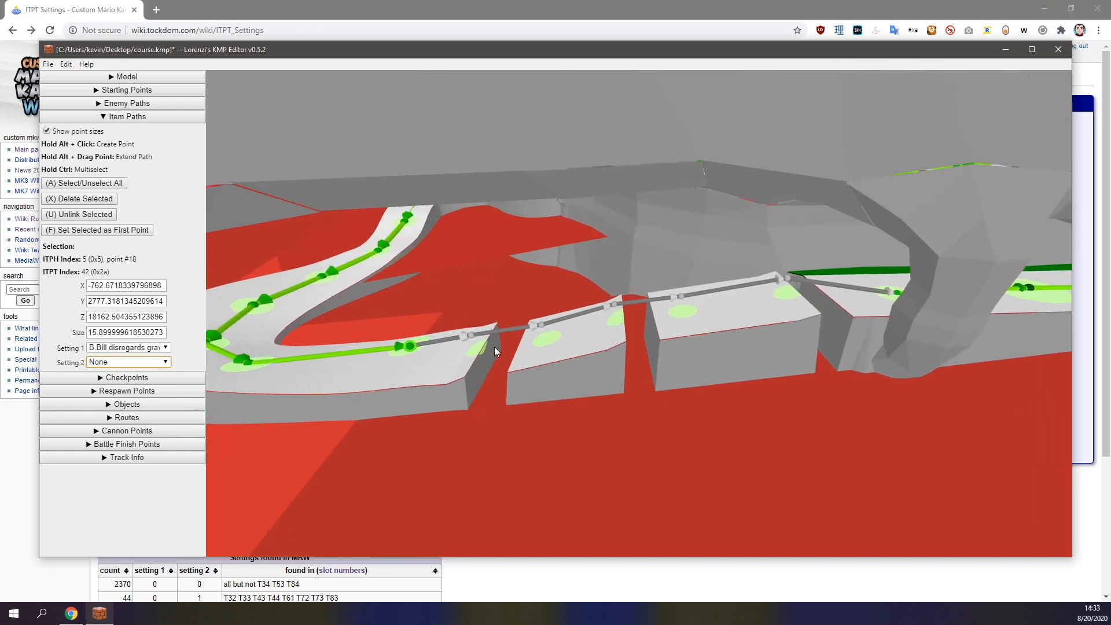
# Step: Move the first raised item point before the road gaps to about X 346, Y 2781, Z 18199
pyautogui.moveTo(609, 312); pyautogui.dragTo(724, 294, button='right')
pyautogui.scroll(-1, 724, 295)
pyautogui.scroll(4, 724, 294)
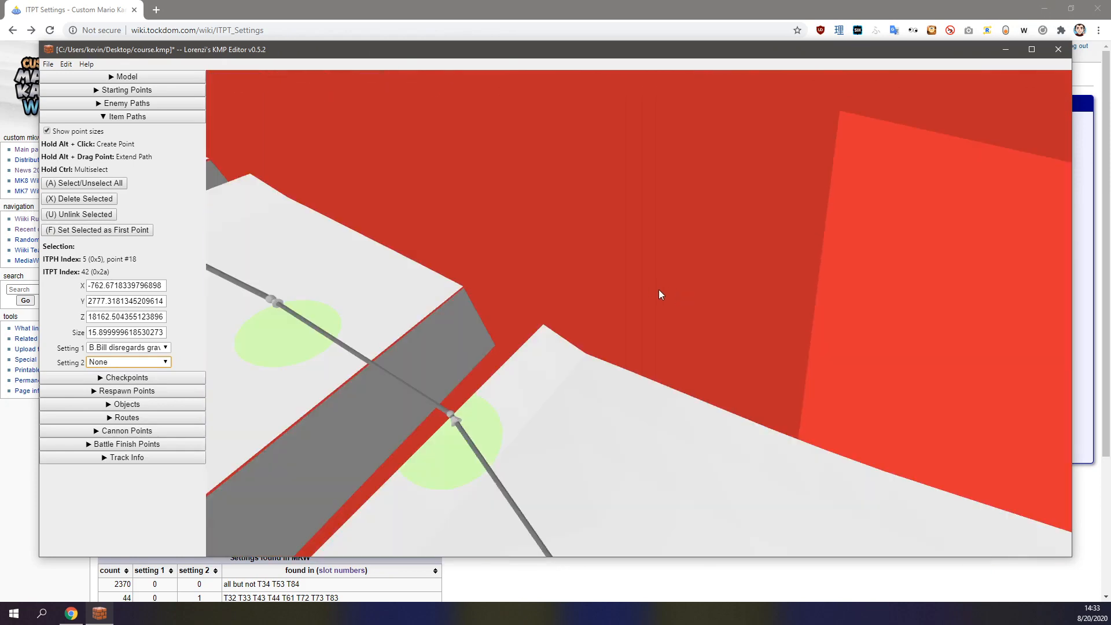
pyautogui.scroll(-3, 605, 290)
pyautogui.moveTo(511, 437); pyautogui.dragTo(569, 413)
pyautogui.moveTo(569, 413); pyautogui.dragTo(667, 311, button='right')
pyautogui.moveTo(656, 263); pyautogui.dragTo(640, 252, button='right')
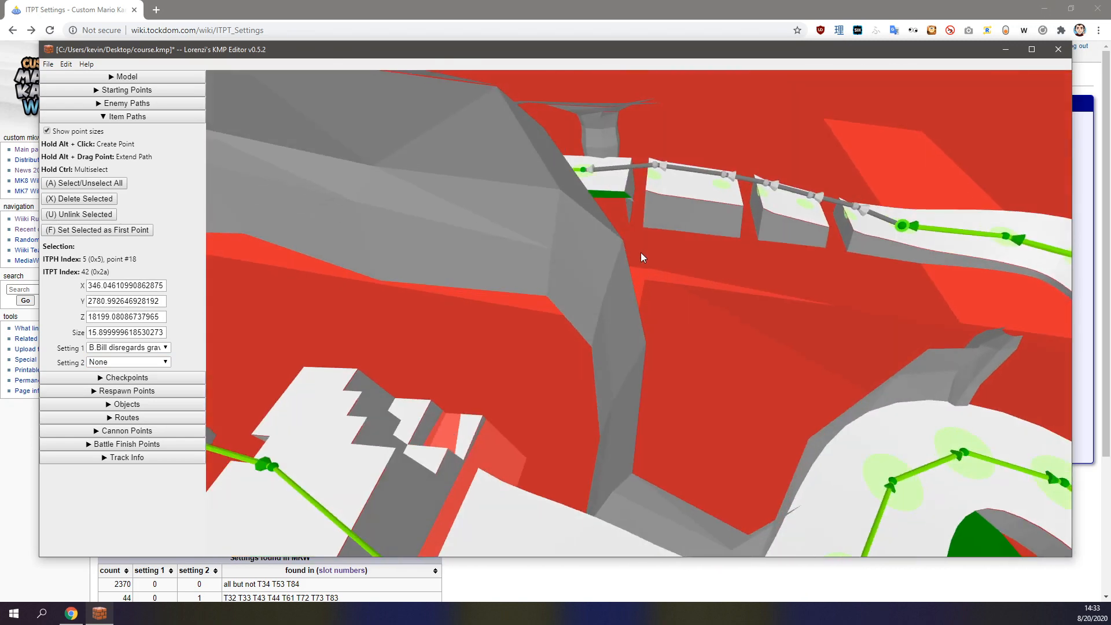
# Step: Set Setting 2 to "B.Bill can't stop" for the two item points at the top of the sharp bend, including point #9
pyautogui.moveTo(721, 221); pyautogui.dragTo(600, 290, button='right')
pyautogui.scroll(3, 600, 290)
pyautogui.moveTo(682, 278); pyautogui.dragTo(664, 173, button='right')
pyautogui.click(642, 313)
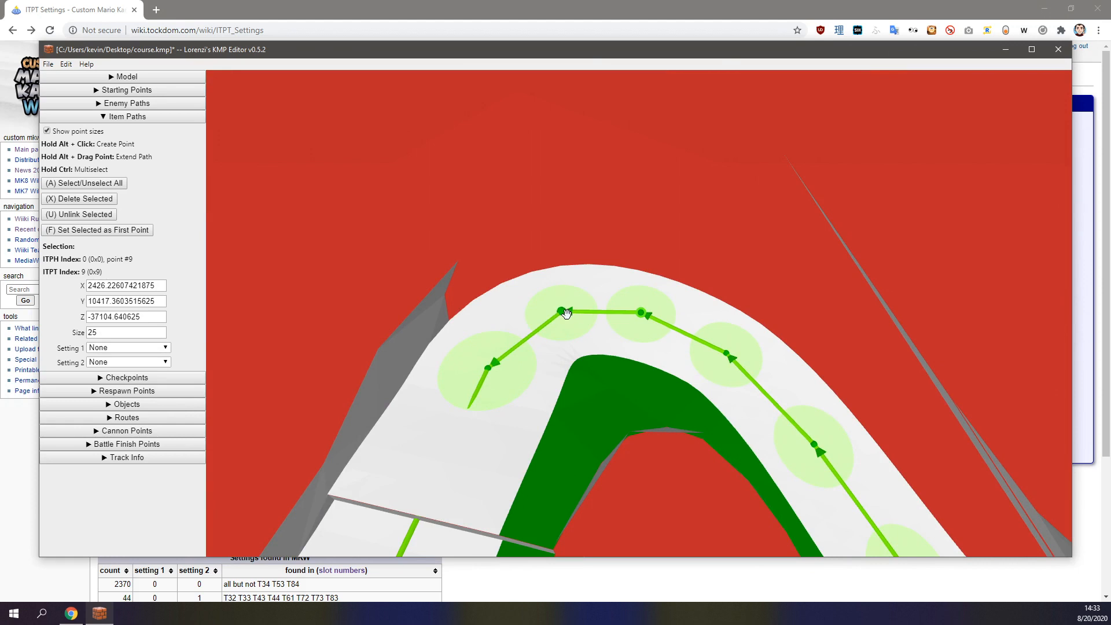
pyautogui.click(563, 312)
pyautogui.press('a')
pyautogui.click(562, 313)
pyautogui.keyDown('ctrl'); pyautogui.click(637, 310); pyautogui.keyUp('ctrl')
pyautogui.click(165, 336)
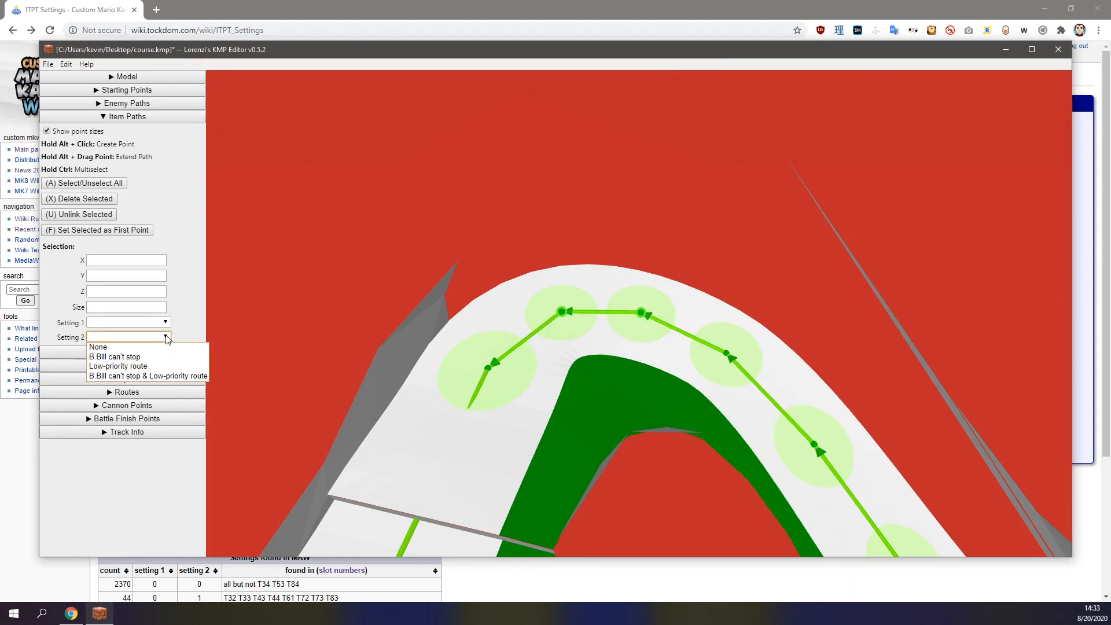
pyautogui.click(144, 354)
# Step: Review the edited item path around the bend, the gapped blocks, the split platforms and the whole track
pyautogui.moveTo(620, 327); pyautogui.dragTo(691, 325, button='right')
pyautogui.scroll(-1, 594, 320)
pyautogui.scroll(1, 652, 364)
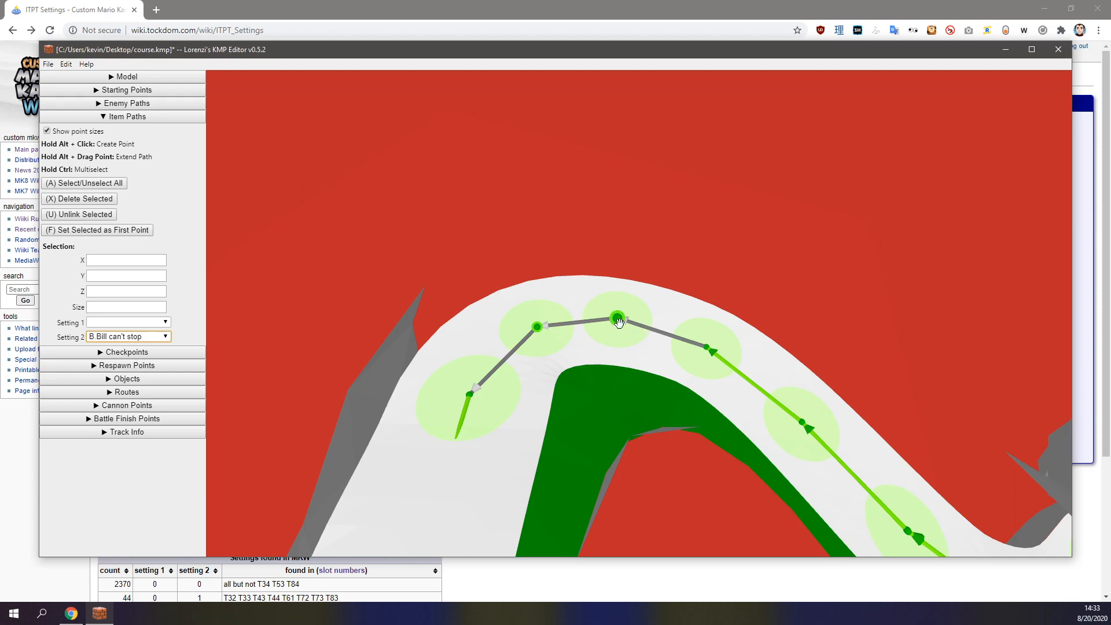
pyautogui.moveTo(618, 322); pyautogui.dragTo(559, 319, button='right')
pyautogui.scroll(-7, 578, 377)
pyautogui.moveTo(577, 377); pyautogui.dragTo(532, 255, button='middle')
pyautogui.scroll(2, 533, 255)
pyautogui.moveTo(532, 254); pyautogui.dragTo(692, 277, button='right')
pyautogui.scroll(-3, 751, 295)
pyautogui.moveTo(816, 303)
pyautogui.mouseDown(button='right')
pyautogui.moveTo(786, 308)
pyautogui.moveTo(812, 314)
pyautogui.moveTo(802, 314)
pyautogui.mouseUp(button='right')
pyautogui.scroll(2, 796, 313)
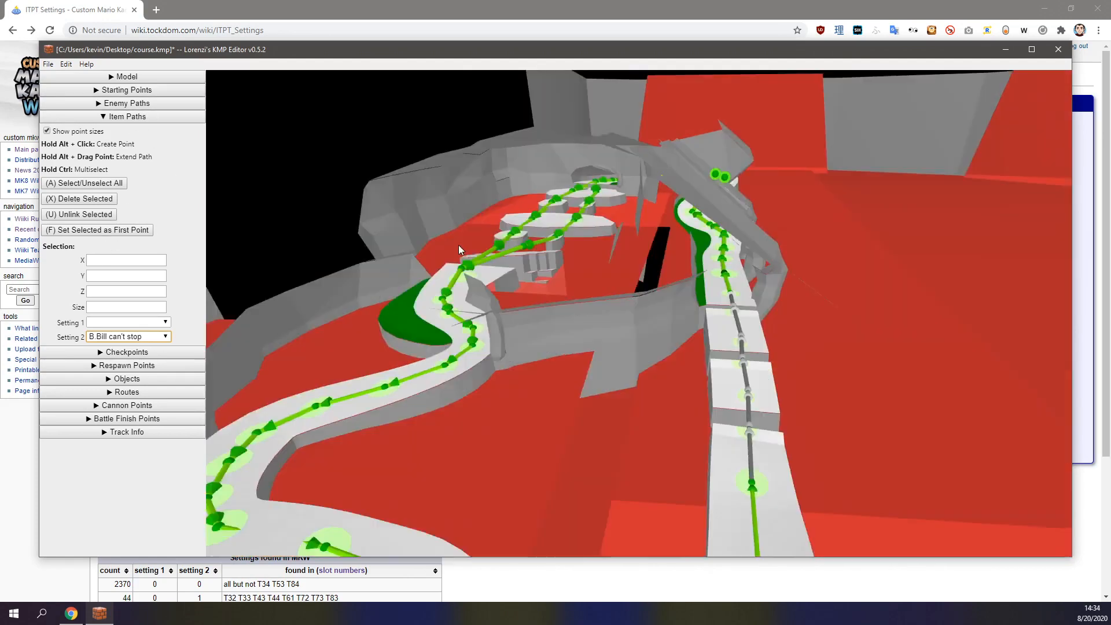
pyautogui.moveTo(459, 245); pyautogui.dragTo(459, 280, button='right')
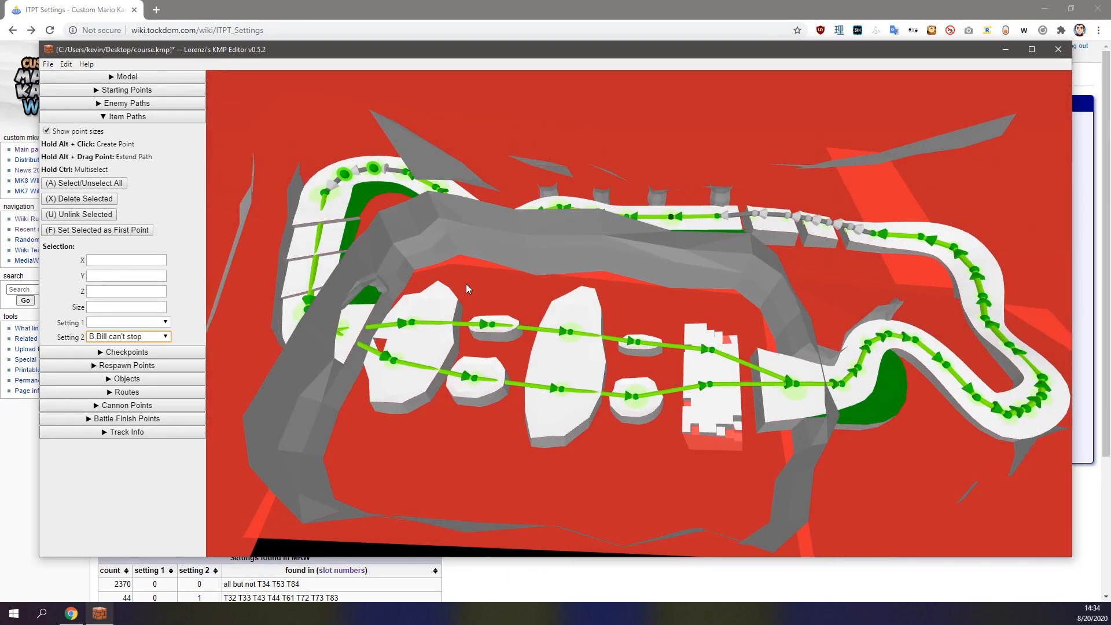
pyautogui.moveTo(519, 269); pyautogui.dragTo(514, 286, button='right')
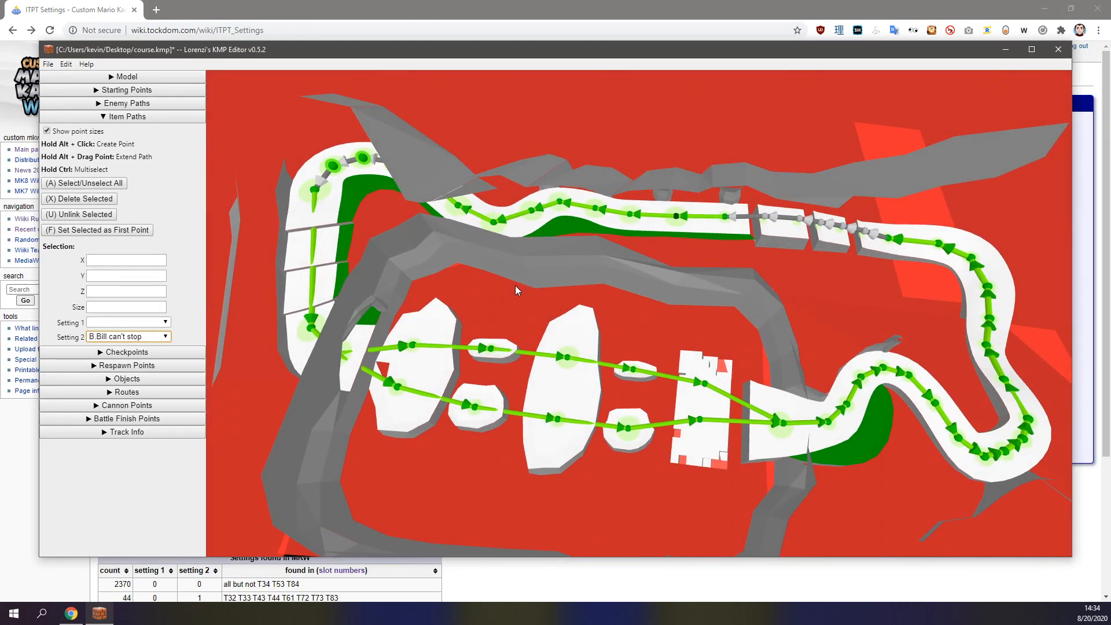
# Step: Save the changes to course.kmp
pyautogui.click(48, 63)
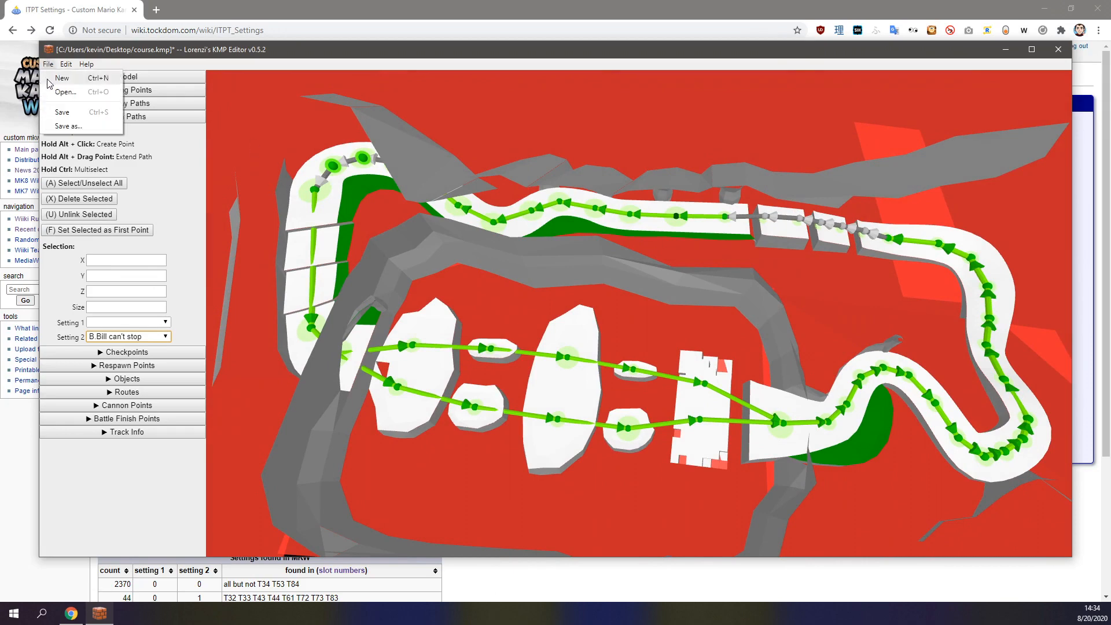
pyautogui.click(64, 113)
pyautogui.moveTo(377, 219); pyautogui.dragTo(526, 213, button='right')
pyautogui.scroll(3, 450, 190)
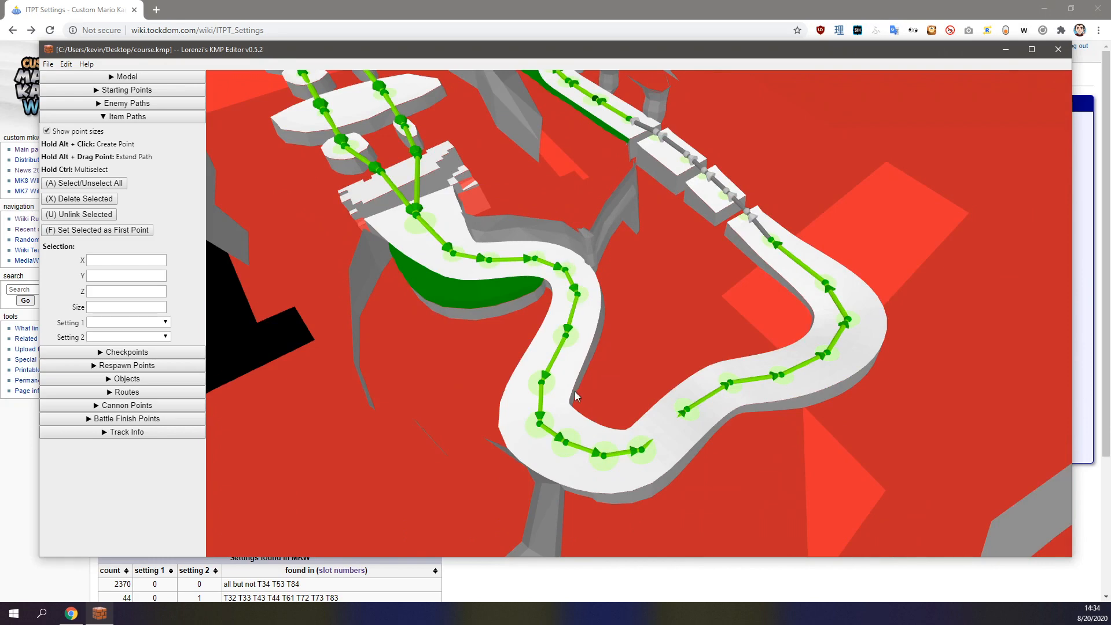
# Step: Display the enemy paths and select the first enemy point of the nearer branch over the split platforms
pyautogui.moveTo(568, 394); pyautogui.dragTo(708, 314, button='right')
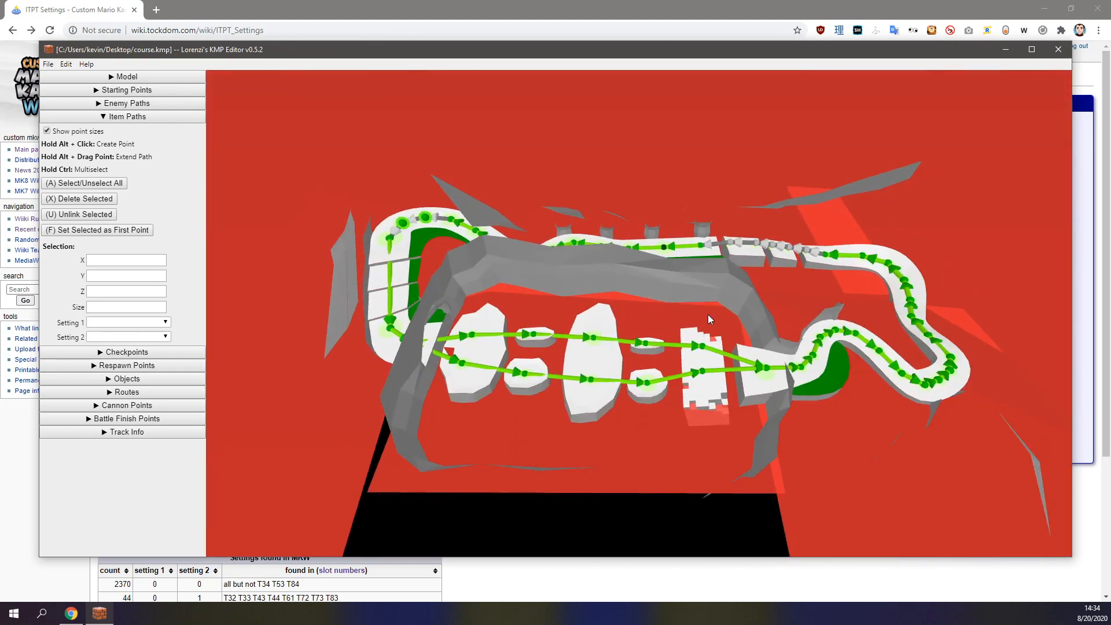
pyautogui.scroll(4, 683, 317)
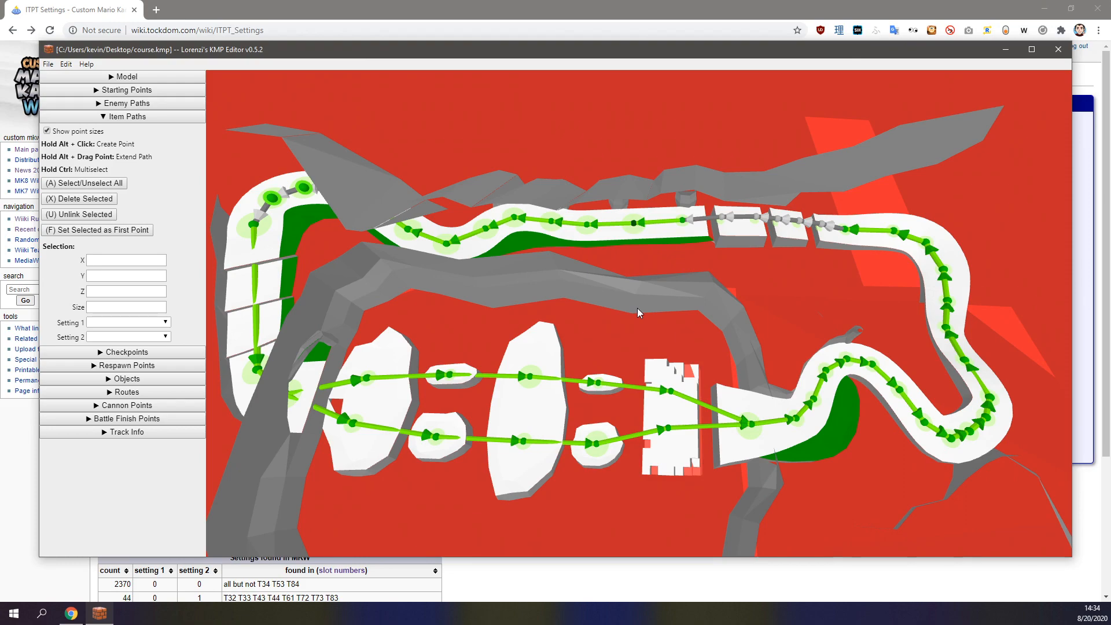
pyautogui.moveTo(637, 308); pyautogui.dragTo(592, 280, button='right')
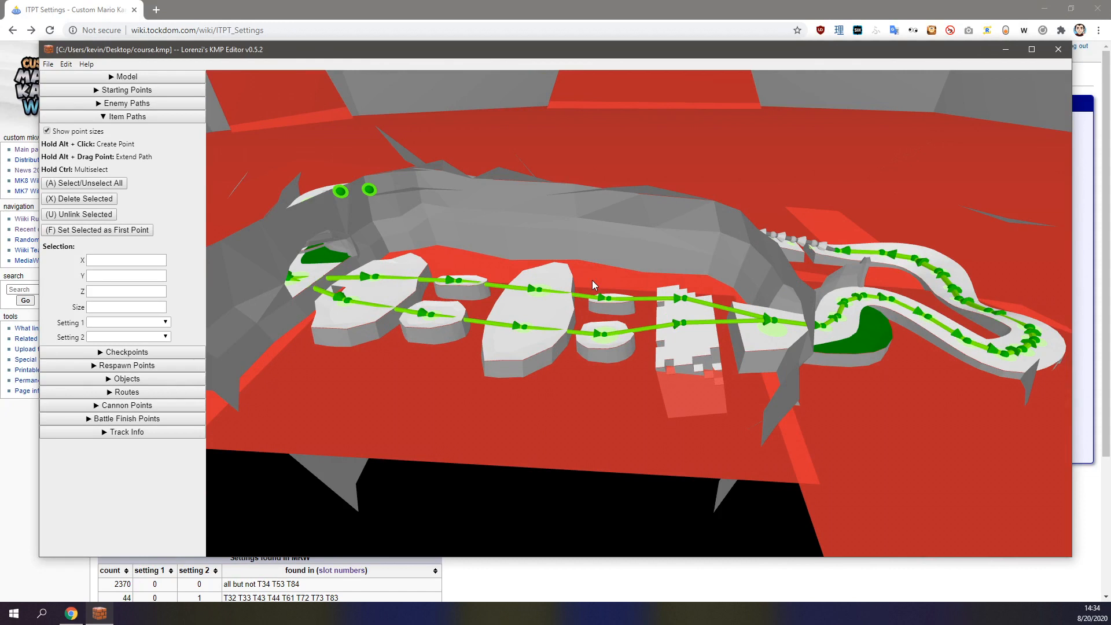
pyautogui.click(127, 103)
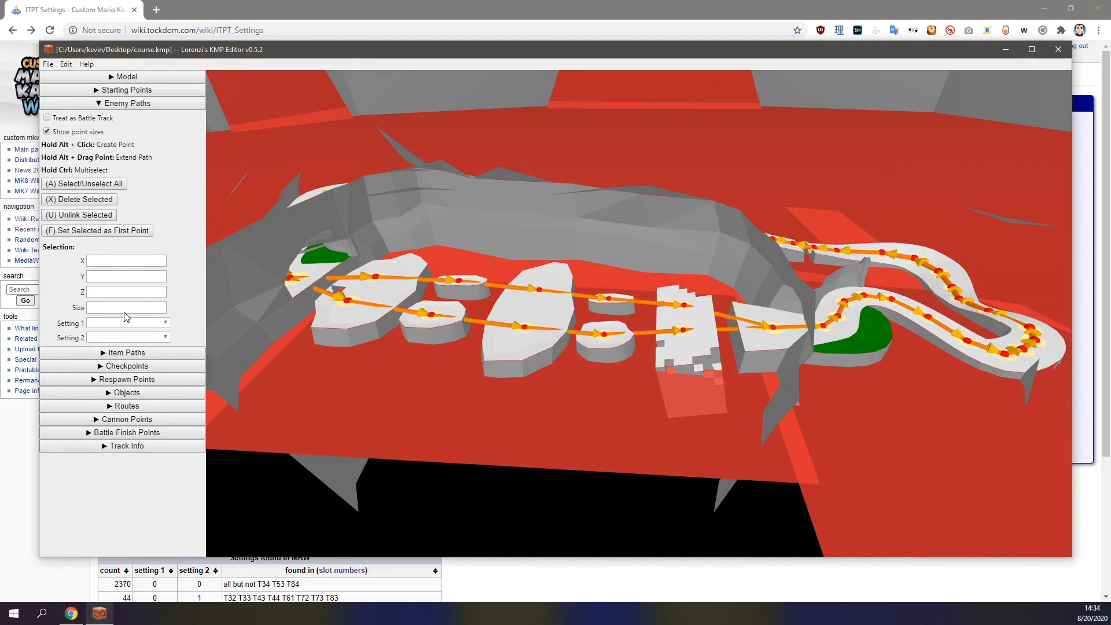
pyautogui.click(348, 300)
# Step: Examine the Setting 1 and Setting 2 options available for the selected enemy point, leaving both at None
pyautogui.click(138, 347)
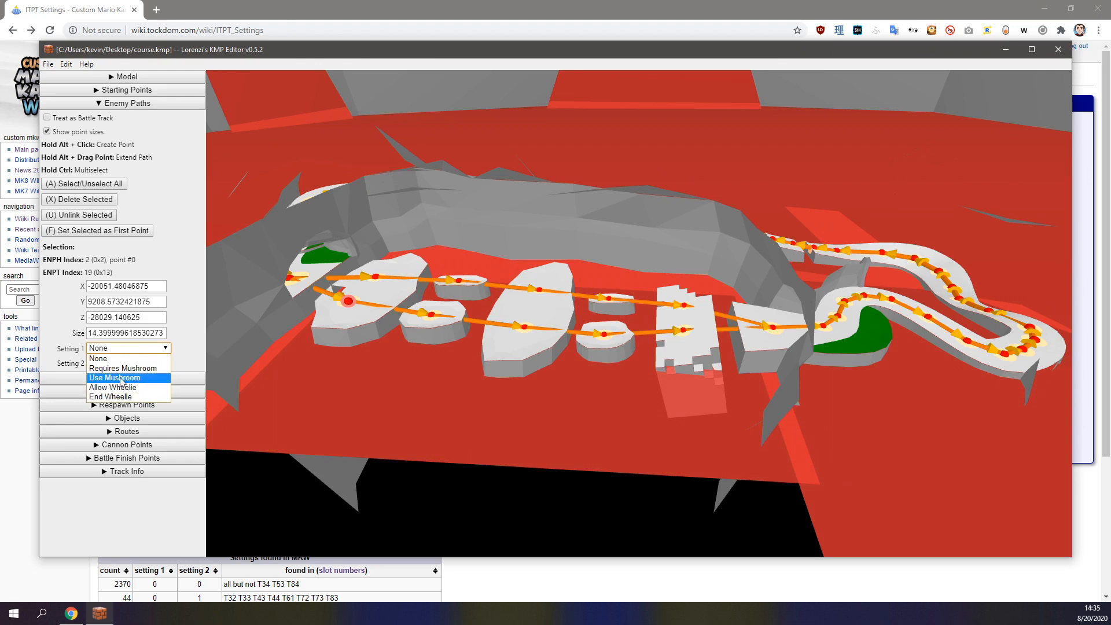
pyautogui.click(155, 347)
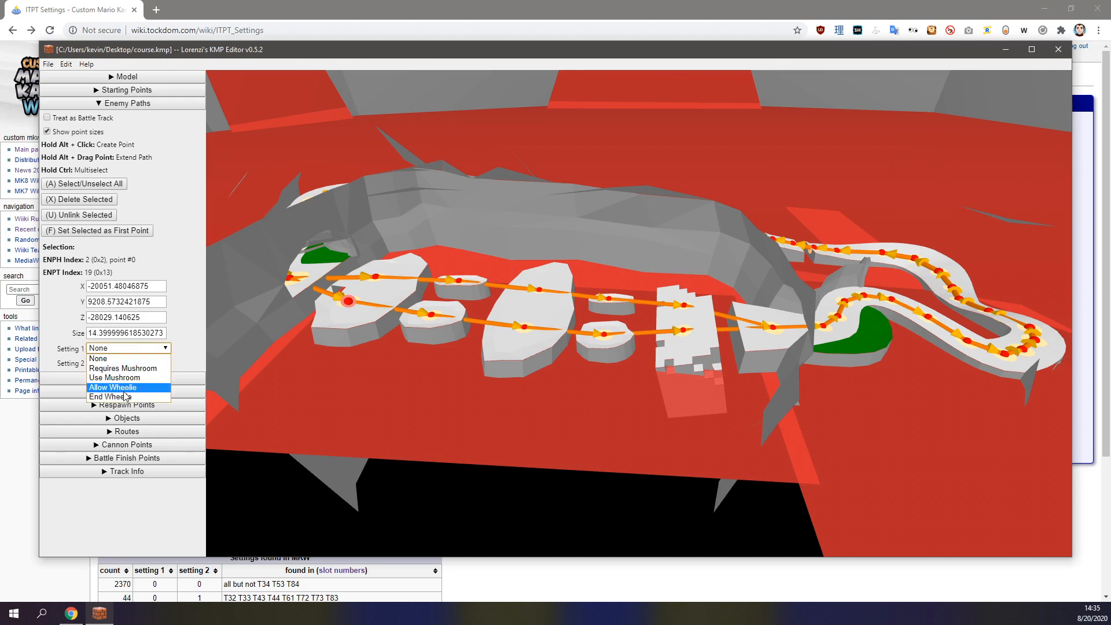
pyautogui.click(181, 351)
pyautogui.click(139, 362)
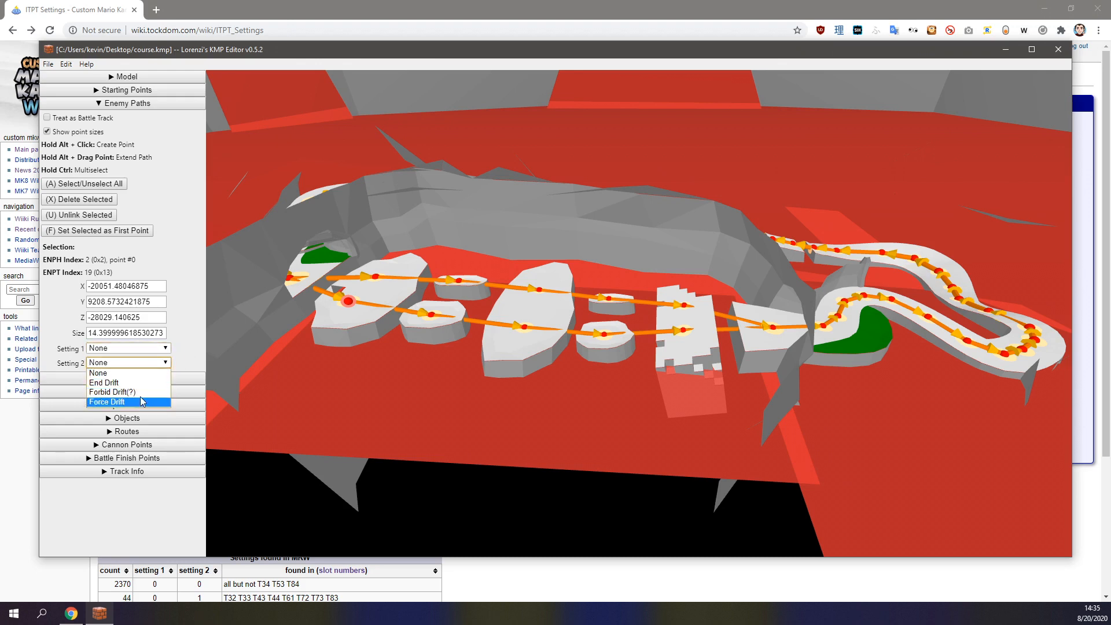
pyautogui.click(190, 363)
pyautogui.click(152, 348)
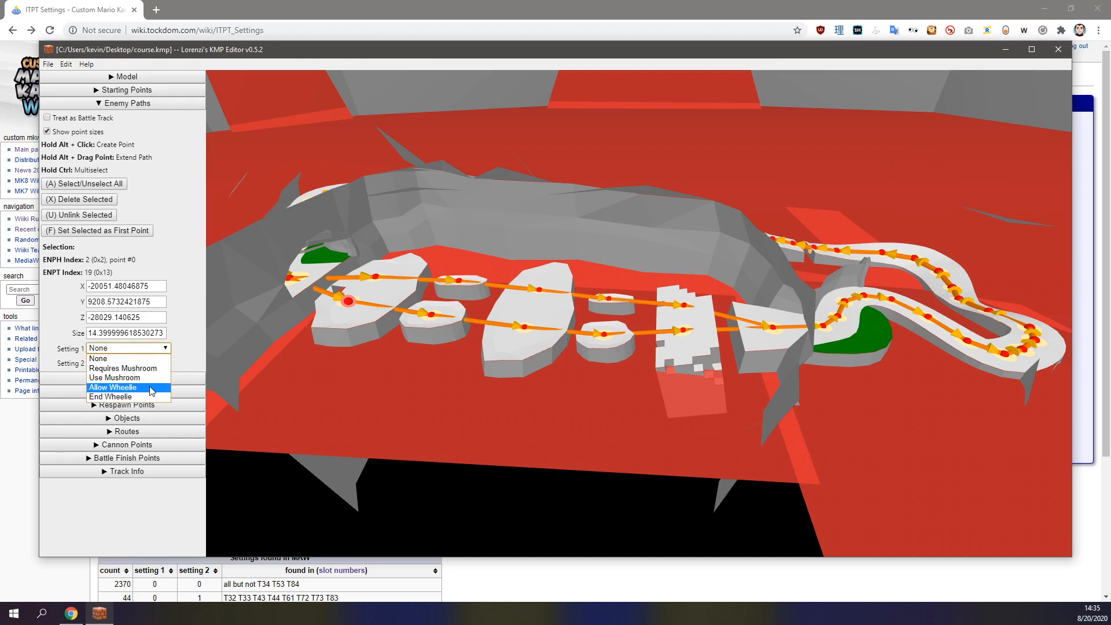
pyautogui.click(192, 357)
pyautogui.click(165, 348)
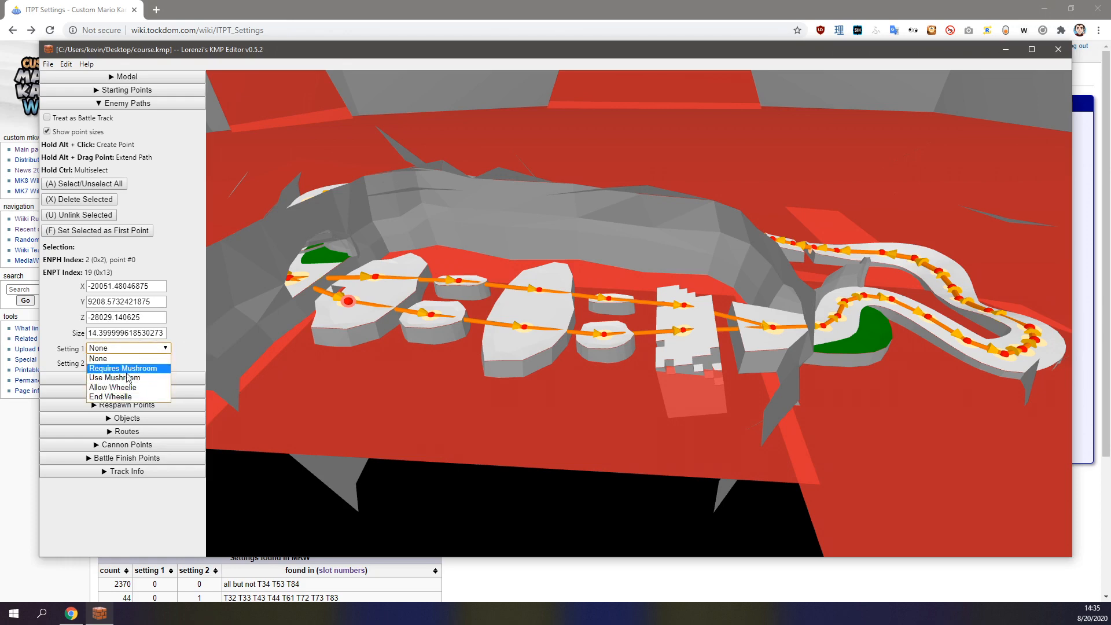
pyautogui.click(248, 321)
pyautogui.moveTo(371, 272); pyautogui.dragTo(415, 301, button='right')
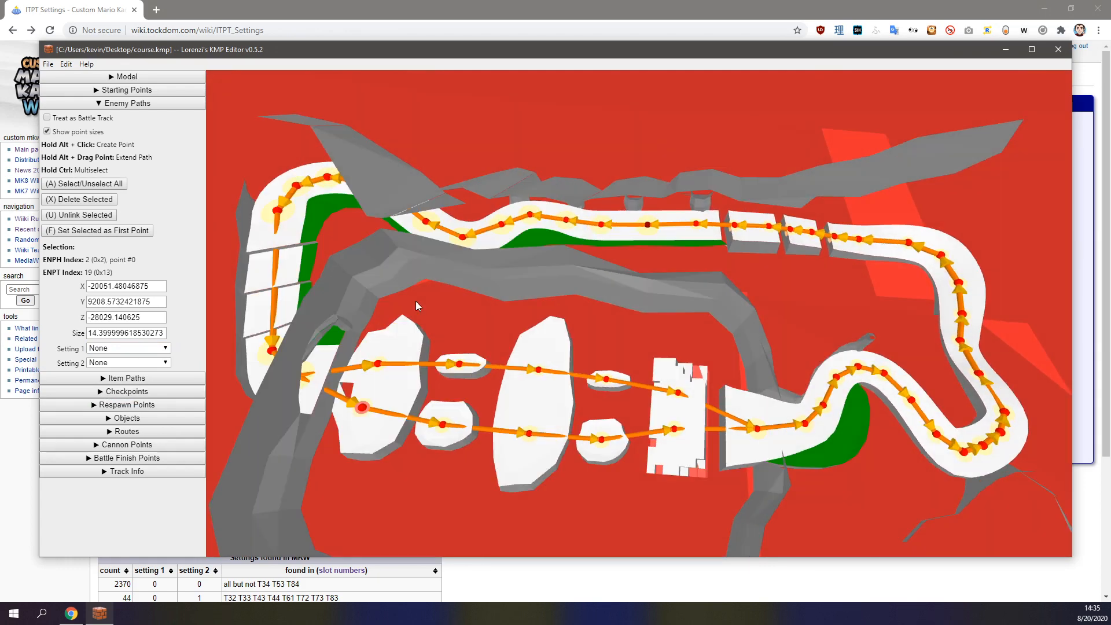